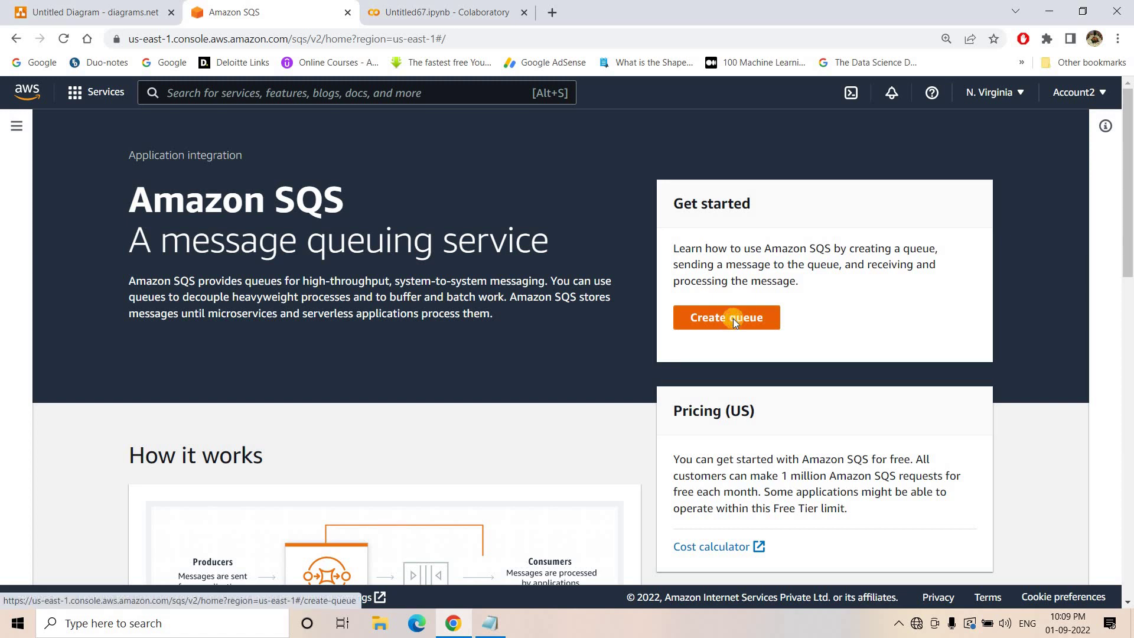
Create a standard SQS queue named sama09testytdemo with the default configuration
{"action": "left_click", "coordinate": [209, 529]}
{"action": "type", "text": "sama09testytdemo"}
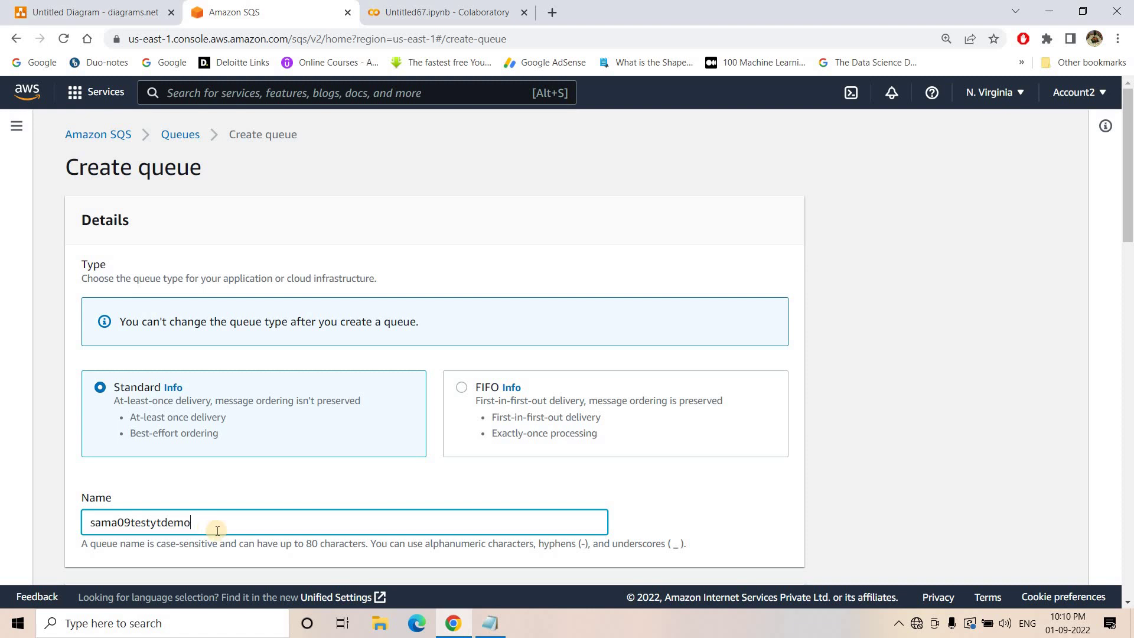
{"action": "scroll", "coordinate": [217, 530], "scroll_direction": "down", "scroll_amount": 15}
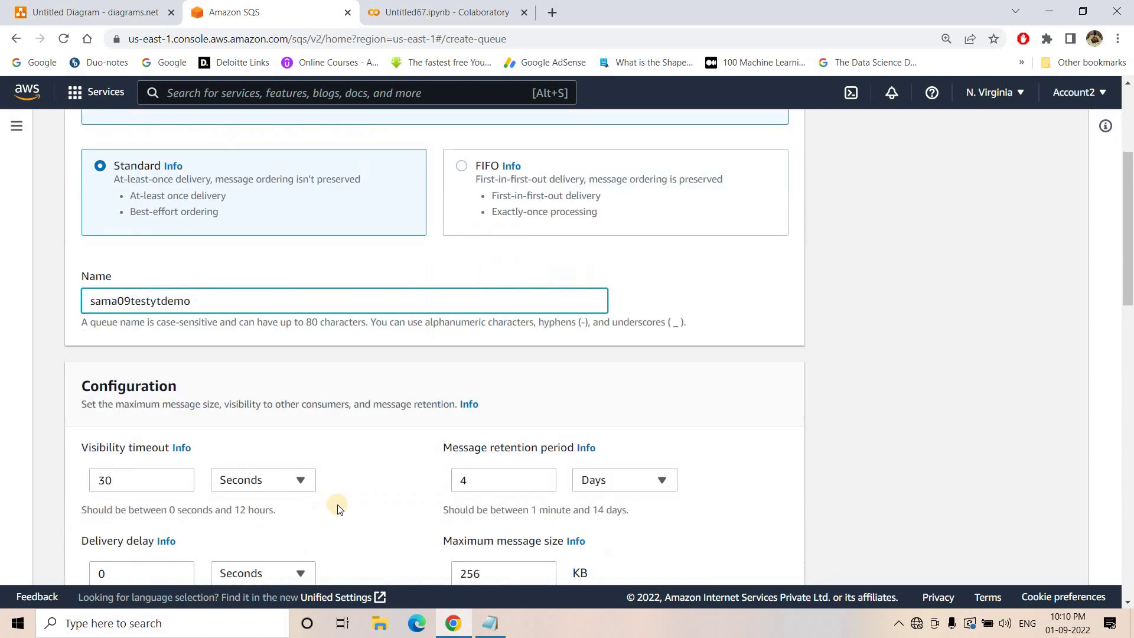
{"action": "scroll", "coordinate": [748, 549], "scroll_direction": "down", "scroll_amount": 1}
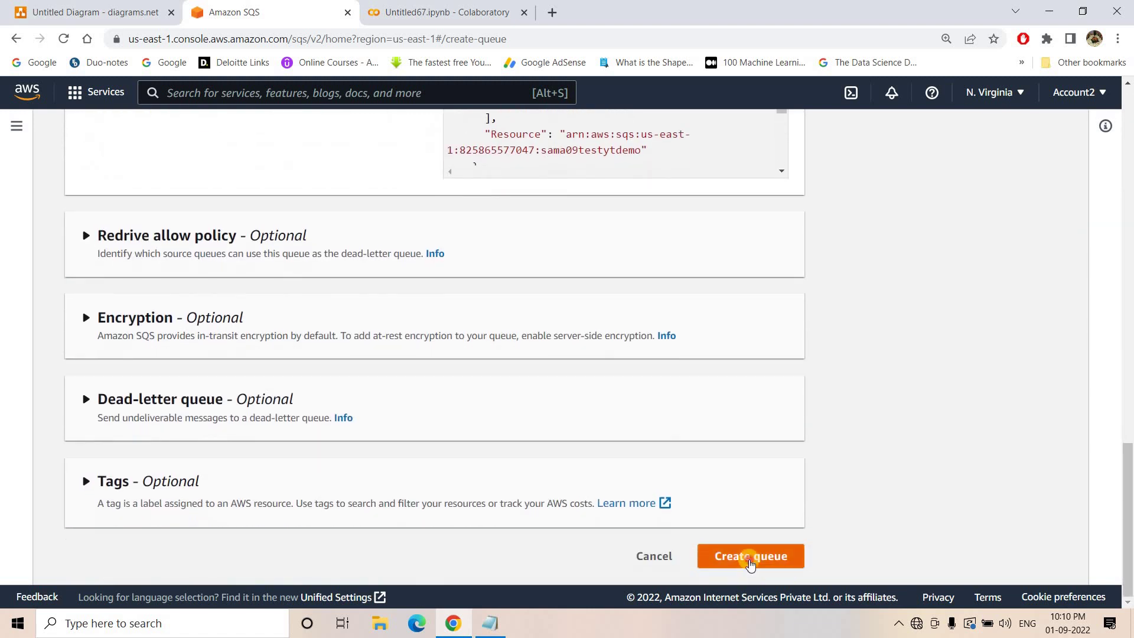
{"action": "left_click", "coordinate": [717, 553]}
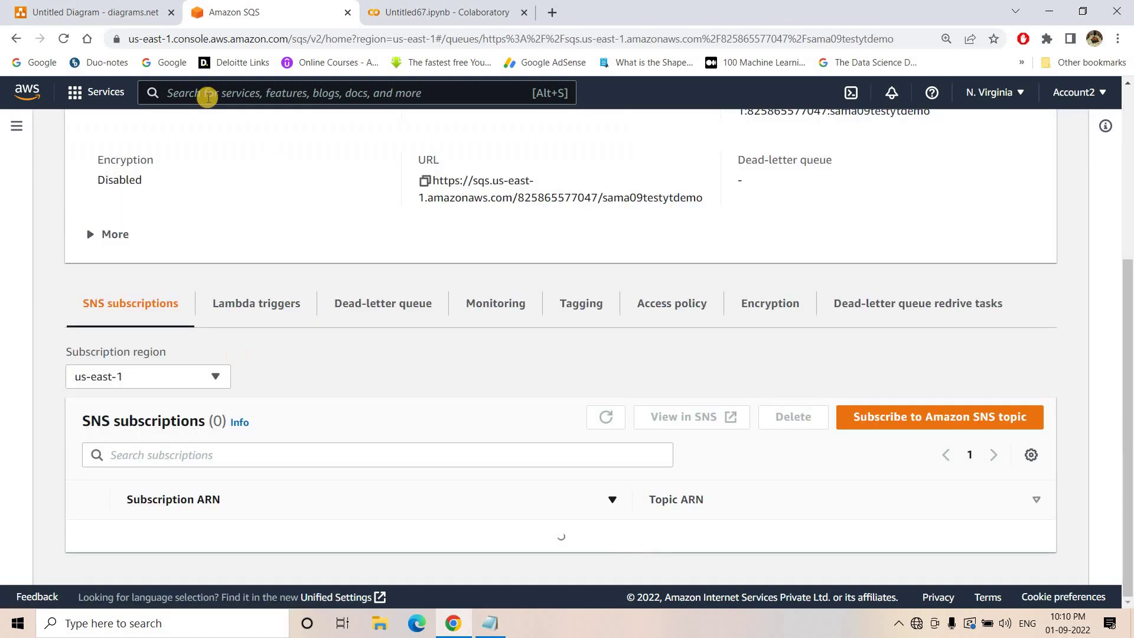
Open the S3 bucket list from the AWS console home in a separate browser tab
{"action": "middle_click", "coordinate": [24, 94]}
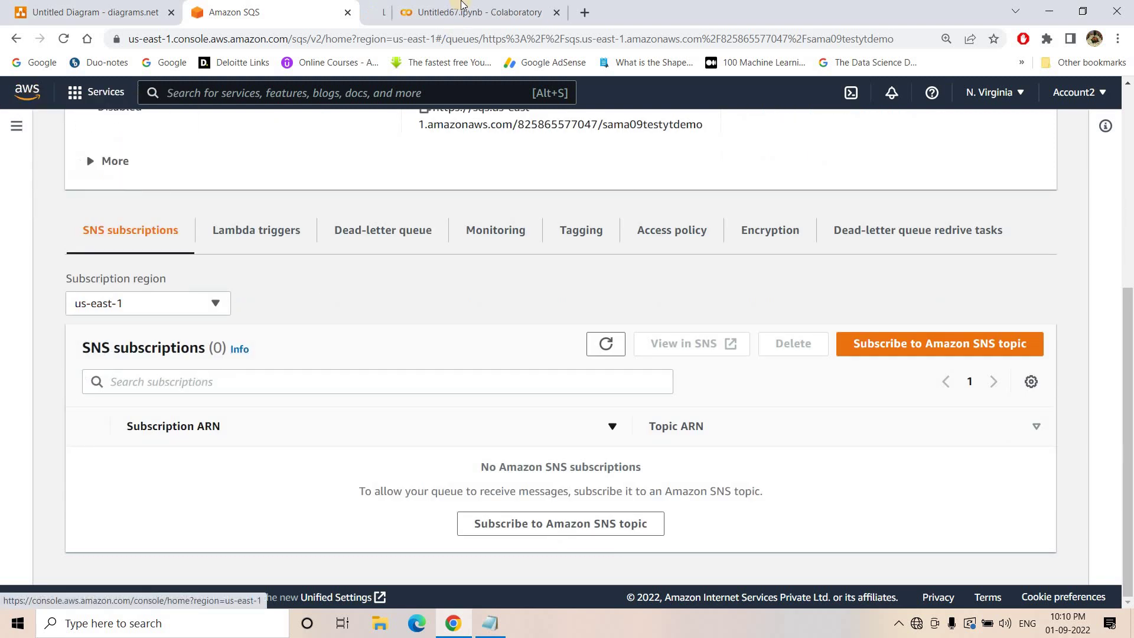
{"action": "left_click", "coordinate": [460, 6]}
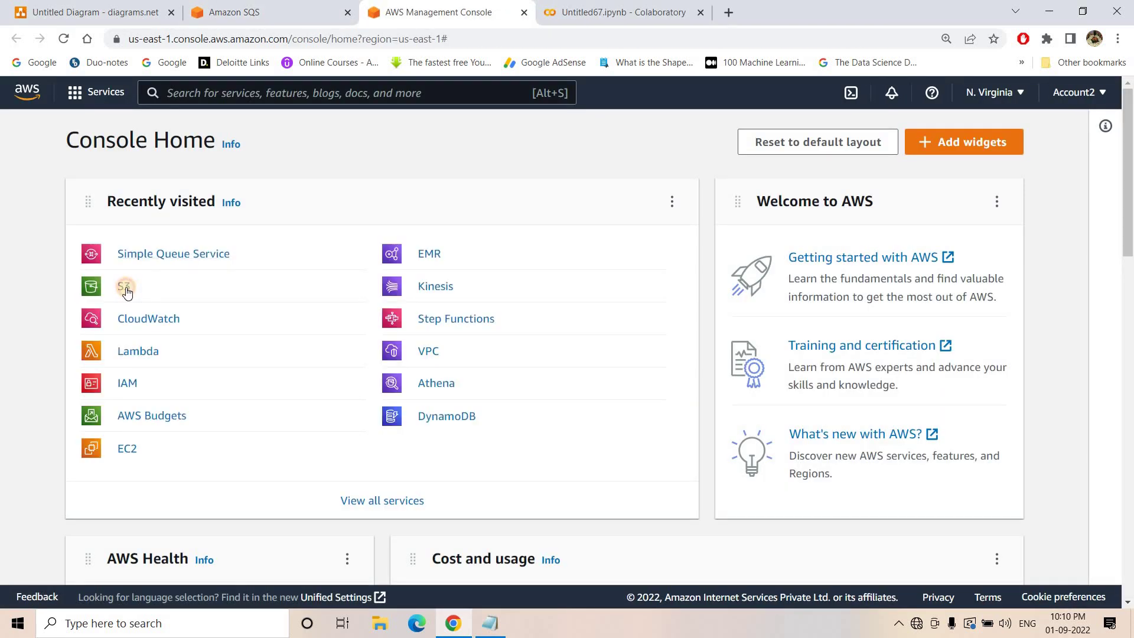
{"action": "left_click", "coordinate": [126, 288]}
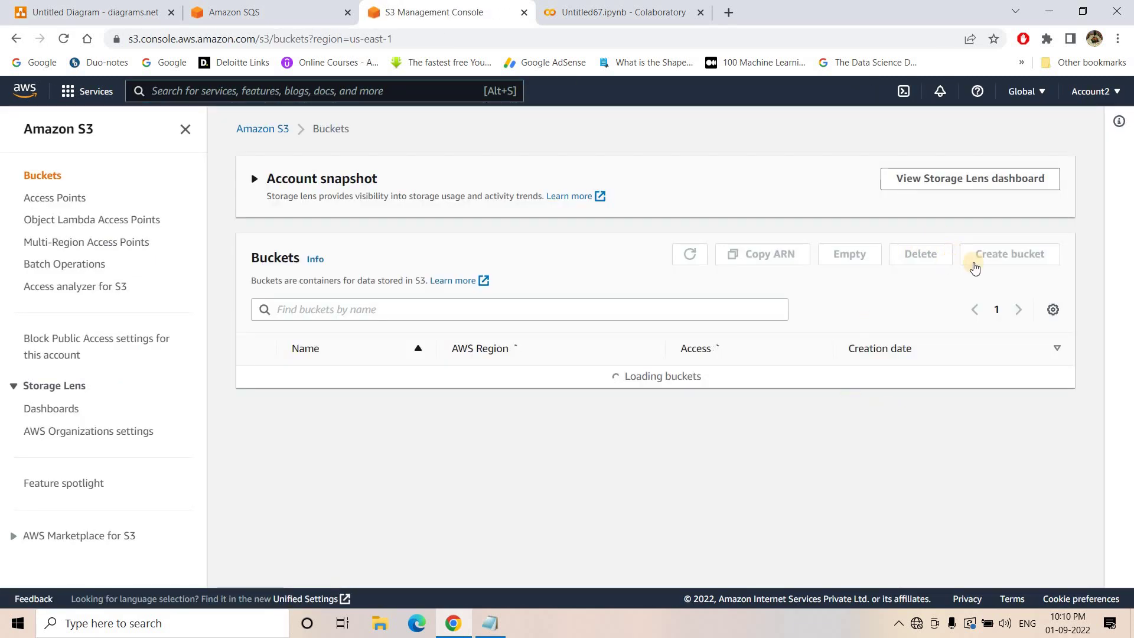
Create an S3 bucket named demosamayttsa with the default settings, copying its name for reuse
{"action": "left_click", "coordinate": [978, 256]}
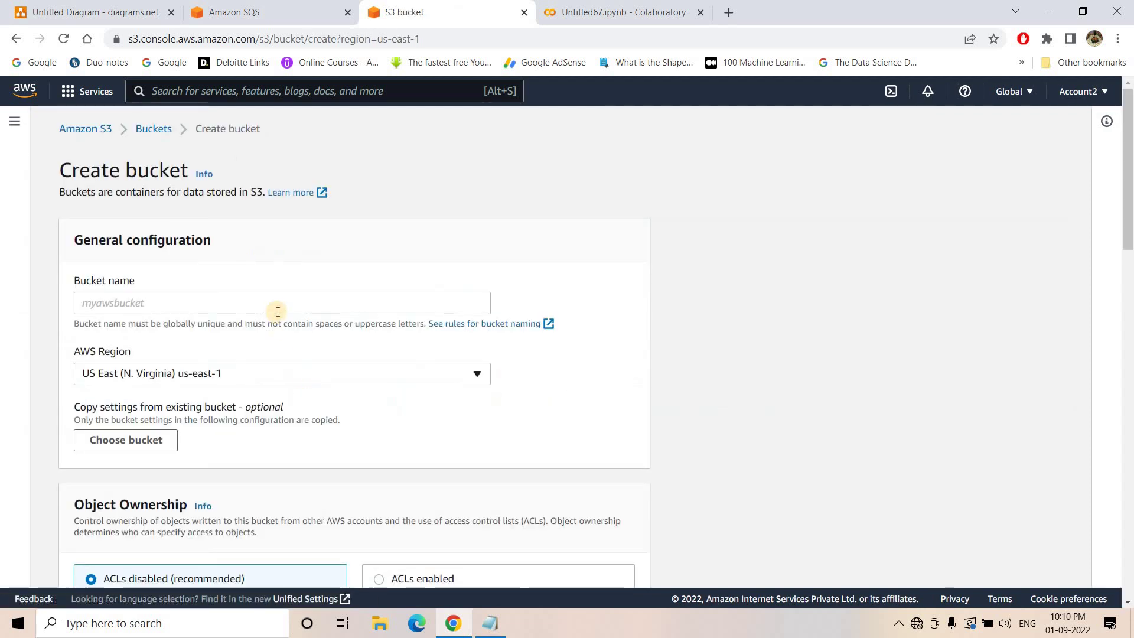
{"action": "left_click", "coordinate": [277, 307]}
{"action": "type", "text": "demo"}
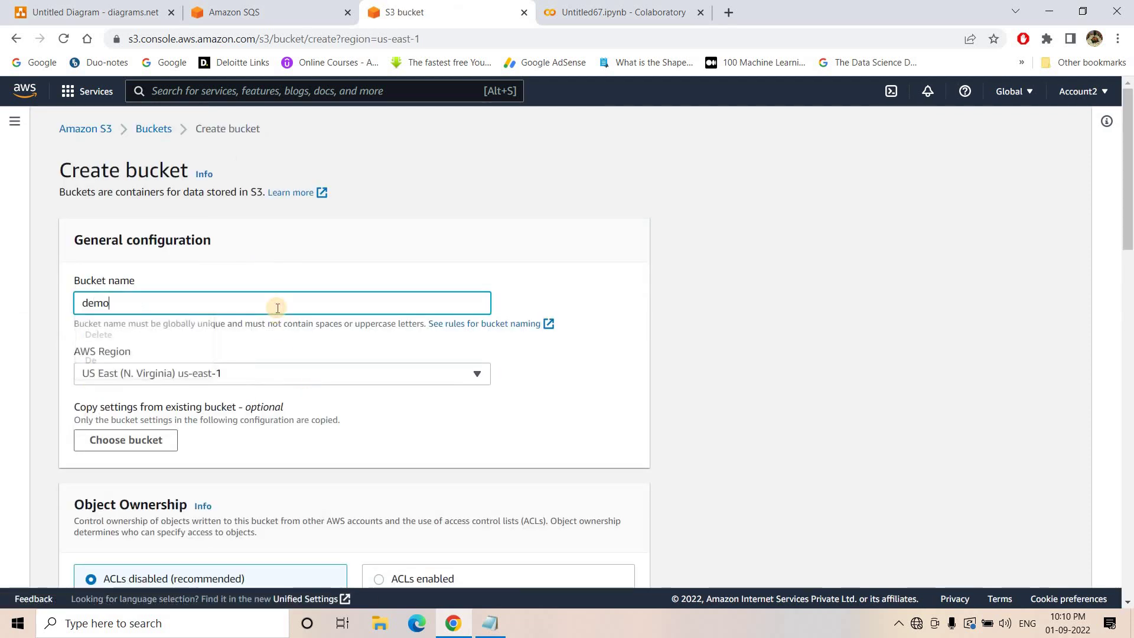
{"action": "type", "text": "samaytt"}
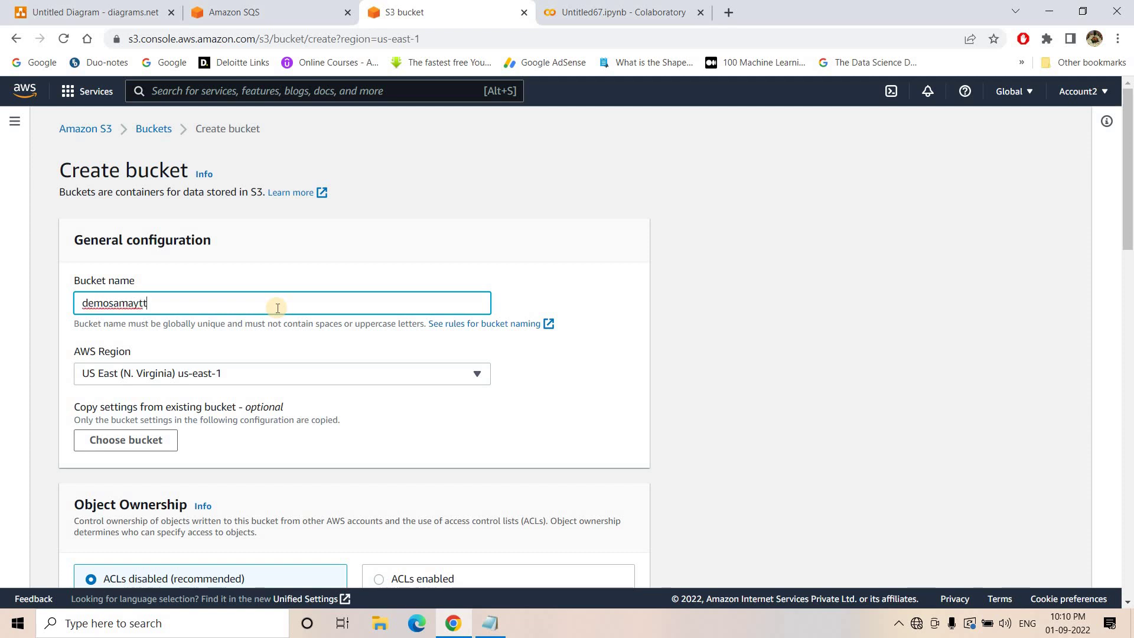
{"action": "double_click", "coordinate": [278, 307]}
{"action": "key", "text": "ctrl+c"}
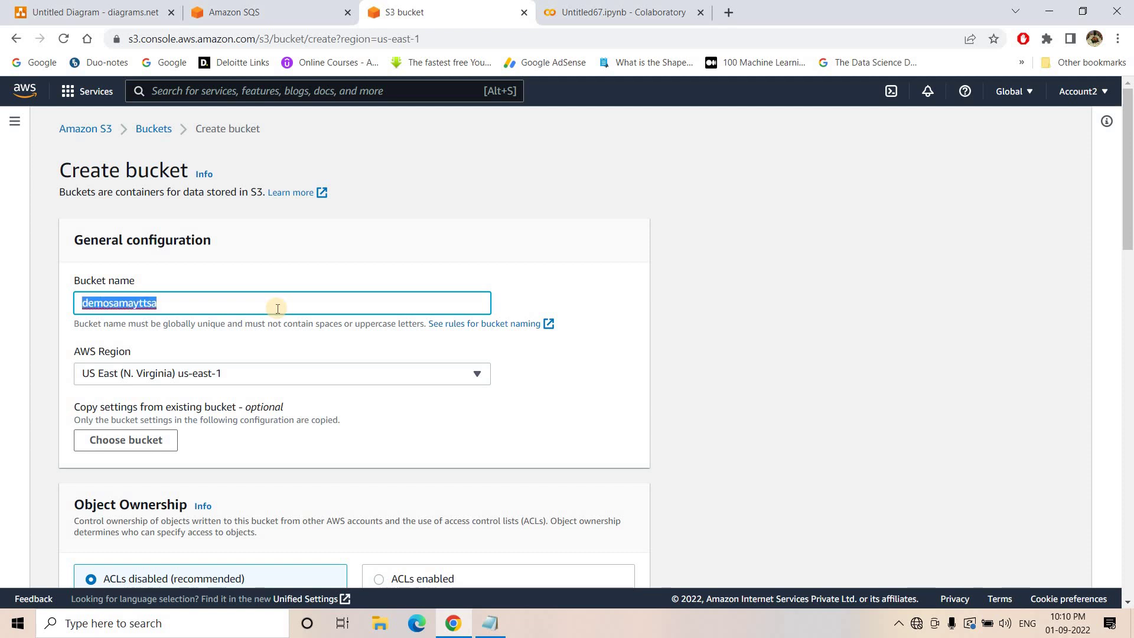
{"action": "scroll", "coordinate": [274, 307], "scroll_direction": "down", "scroll_amount": 17}
{"action": "scroll", "coordinate": [603, 521], "scroll_direction": "down", "scroll_amount": 2}
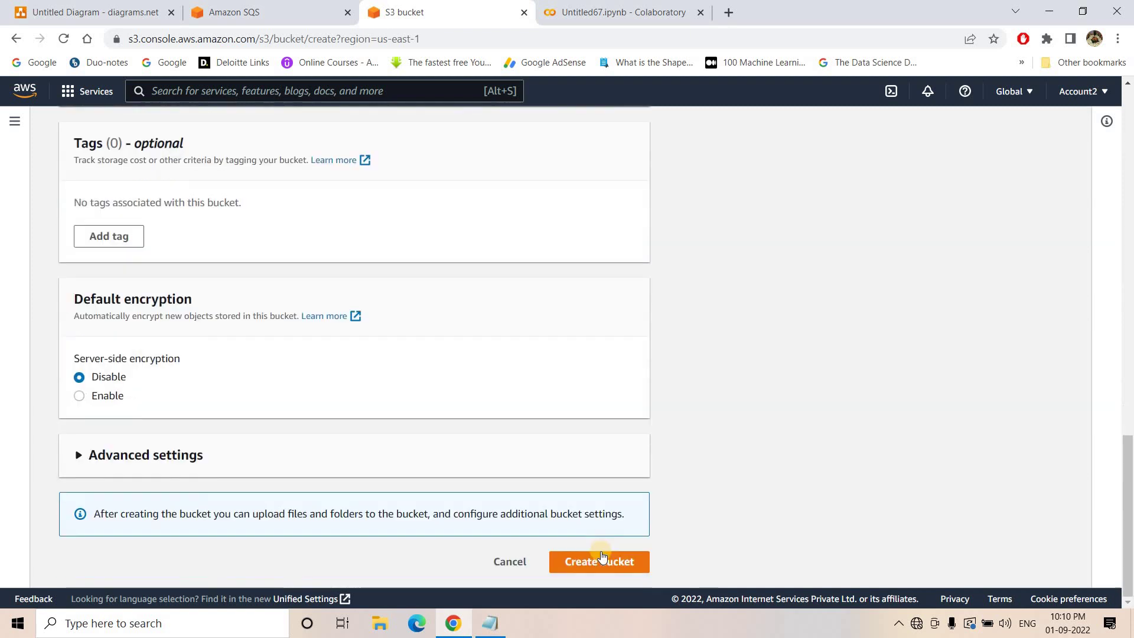
{"action": "left_click", "coordinate": [592, 558]}
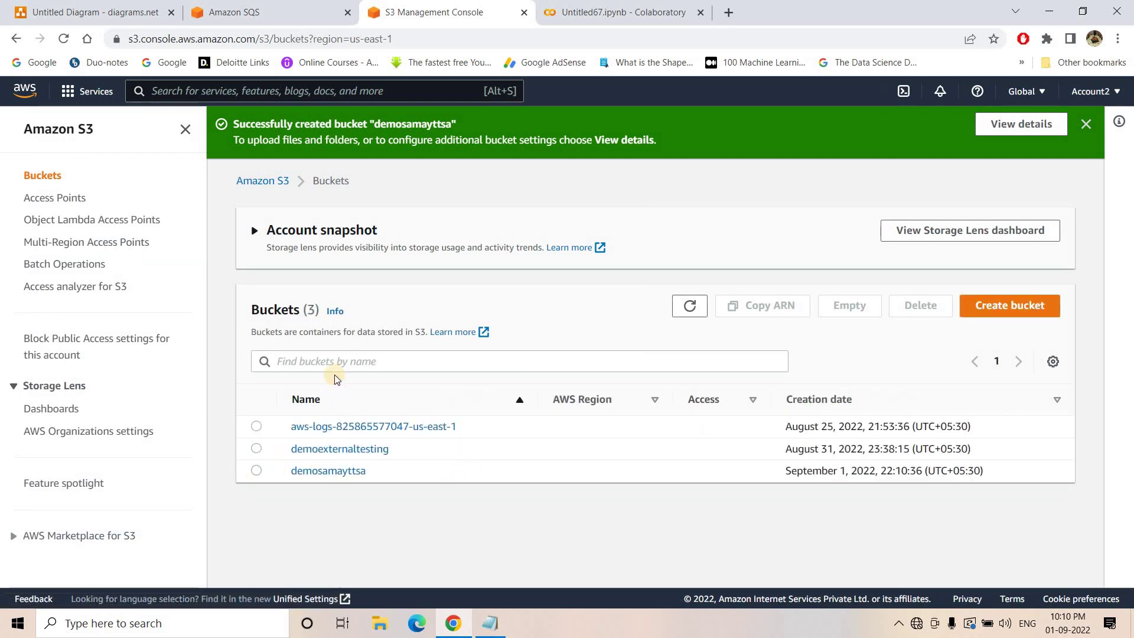
Find the demosamayttsa bucket by its copied name and open it
{"action": "left_click", "coordinate": [331, 362]}
{"action": "key", "text": "ctrl+v"}
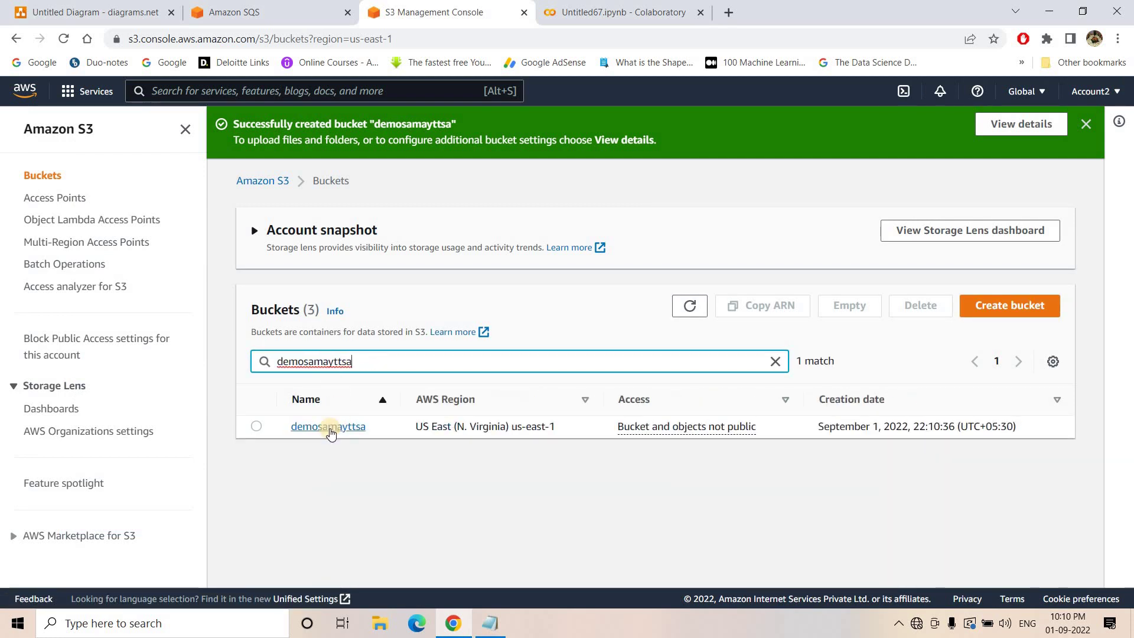
{"action": "left_click", "coordinate": [331, 428]}
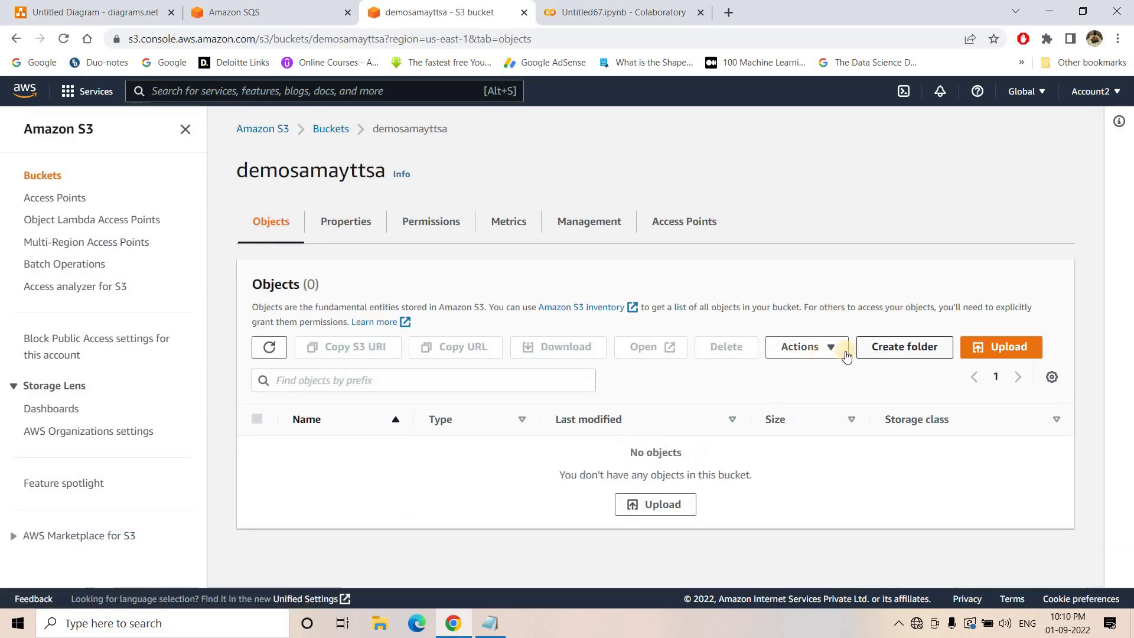
Create a folder named csvstorer in the demosamayttsa bucket, without server-side encryption
{"action": "left_click", "coordinate": [937, 353]}
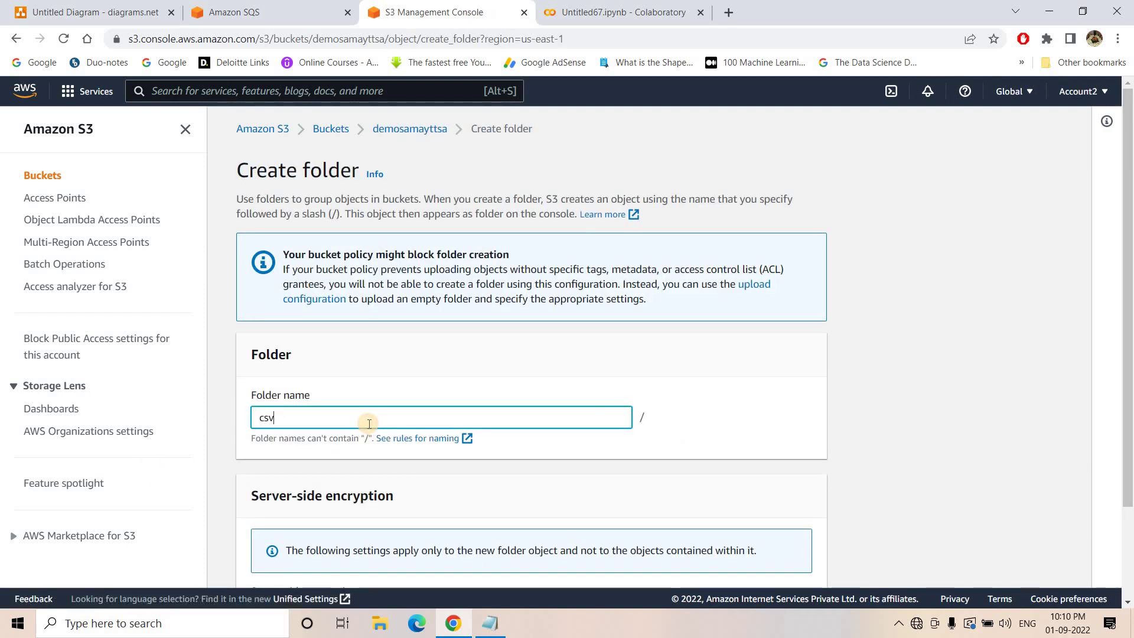
{"action": "type", "text": "csvstorer"}
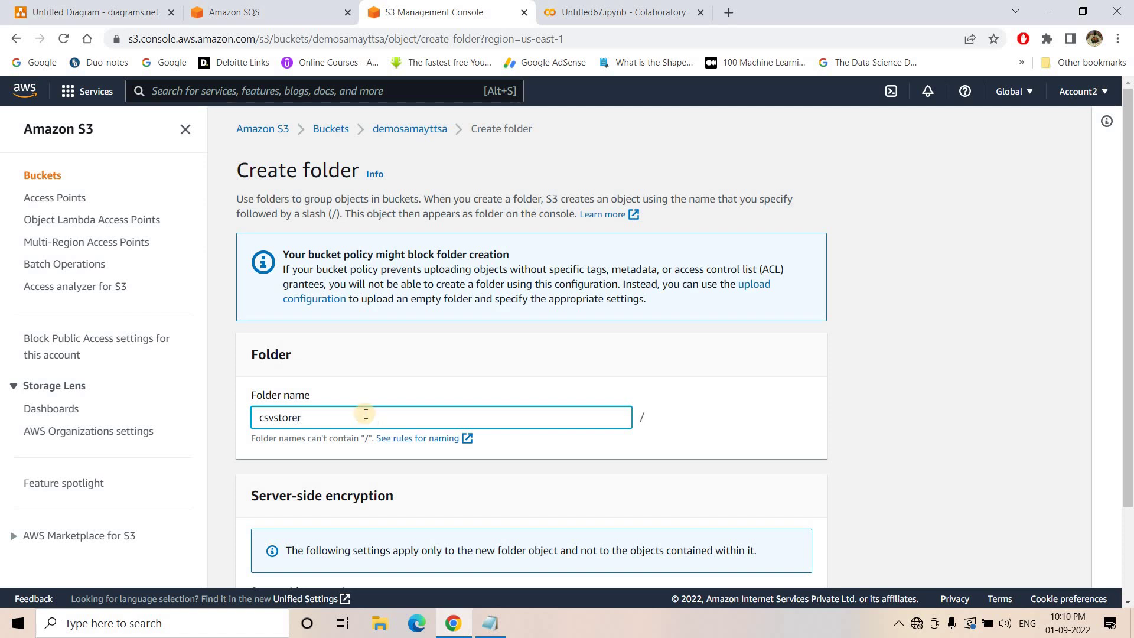
{"action": "scroll", "coordinate": [788, 519], "scroll_direction": "down", "scroll_amount": 2}
{"action": "left_click", "coordinate": [645, 470]}
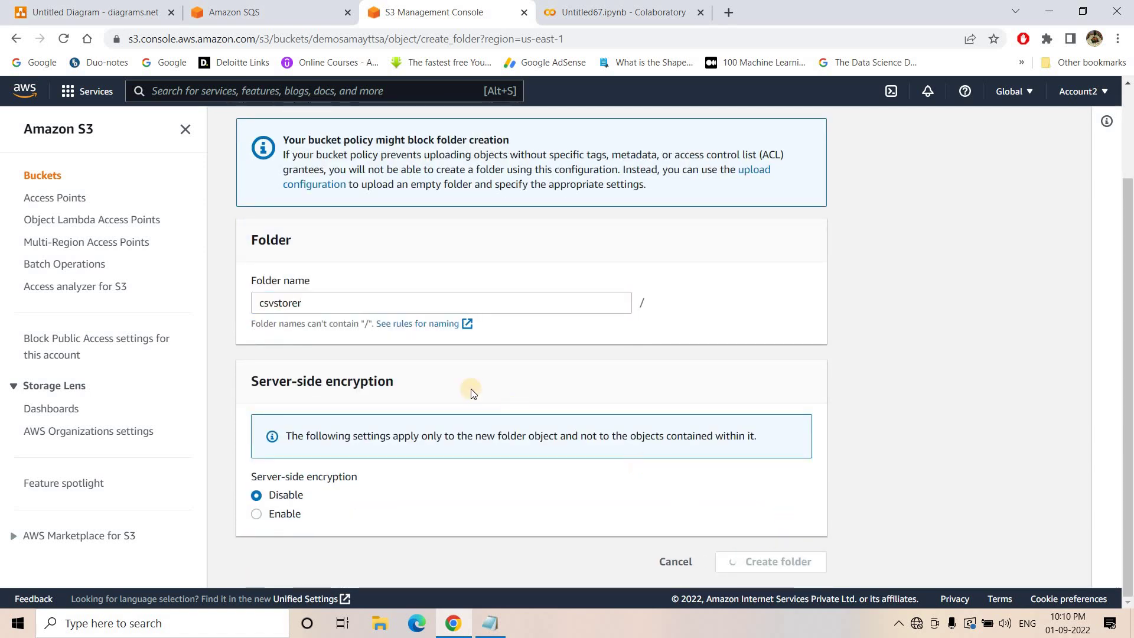
{"action": "key", "text": "ctrl+1"}
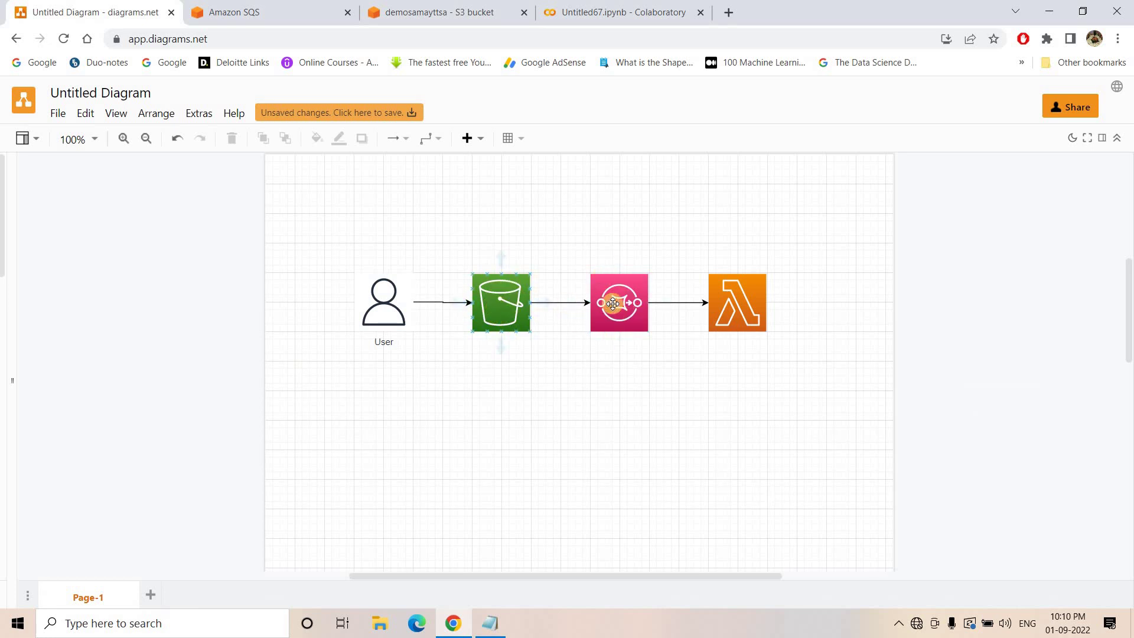
{"action": "left_click", "coordinate": [509, 307]}
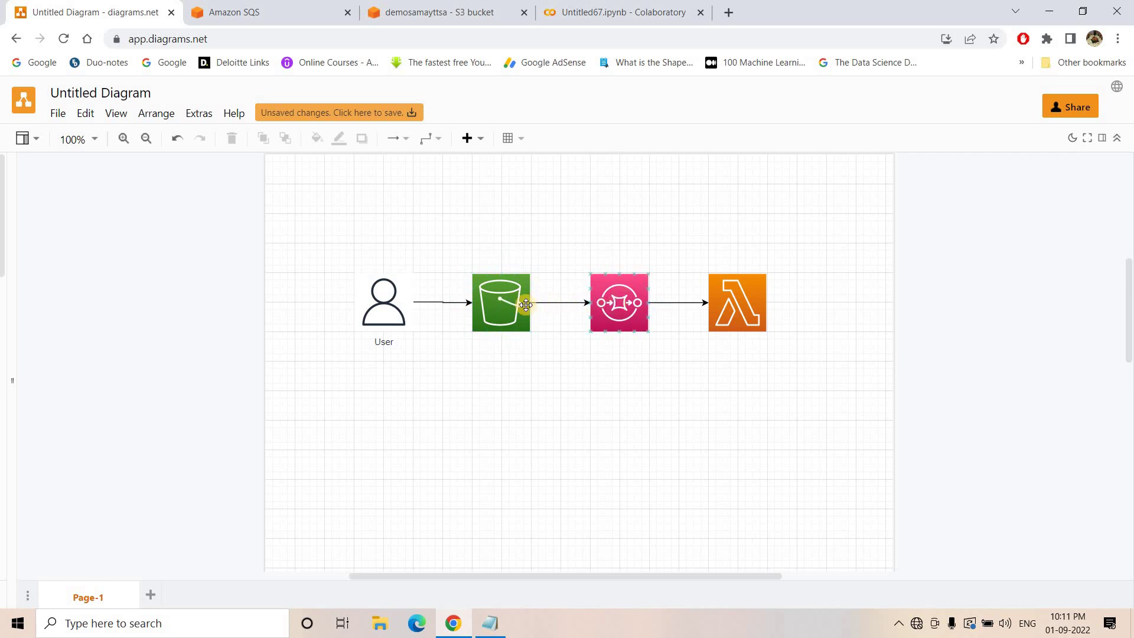
{"action": "left_click", "coordinate": [380, 253]}
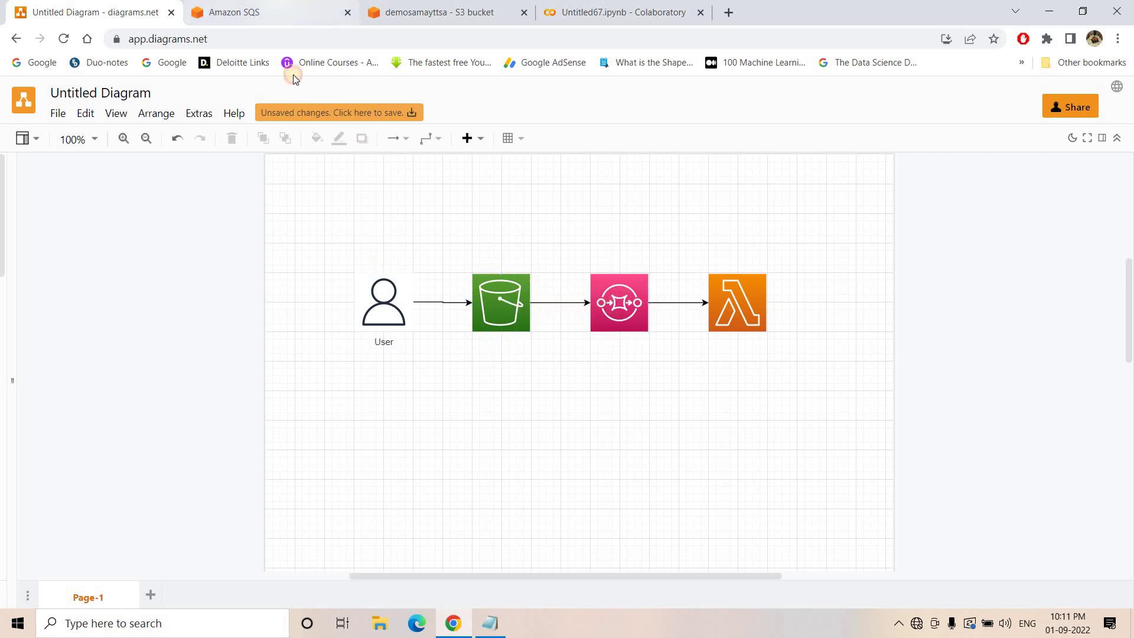
Open the sama09testytdemo queue for editing and launch the policy generator from its access policy section
{"action": "left_click", "coordinate": [272, 12]}
{"action": "scroll", "coordinate": [438, 267], "scroll_direction": "up", "scroll_amount": 6}
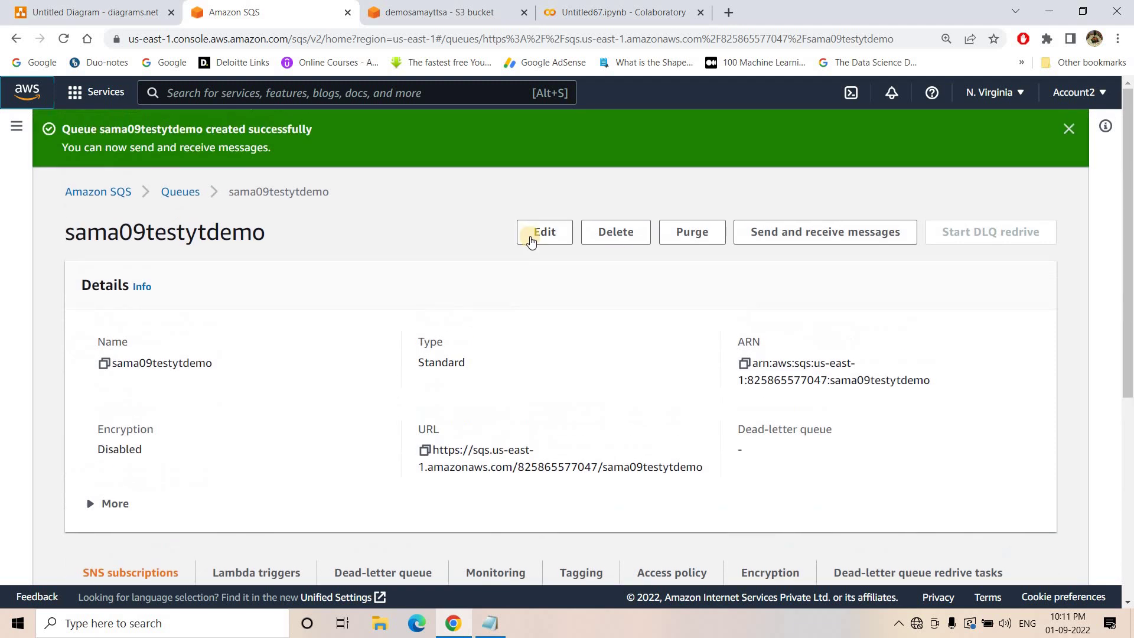
{"action": "left_click", "coordinate": [544, 232]}
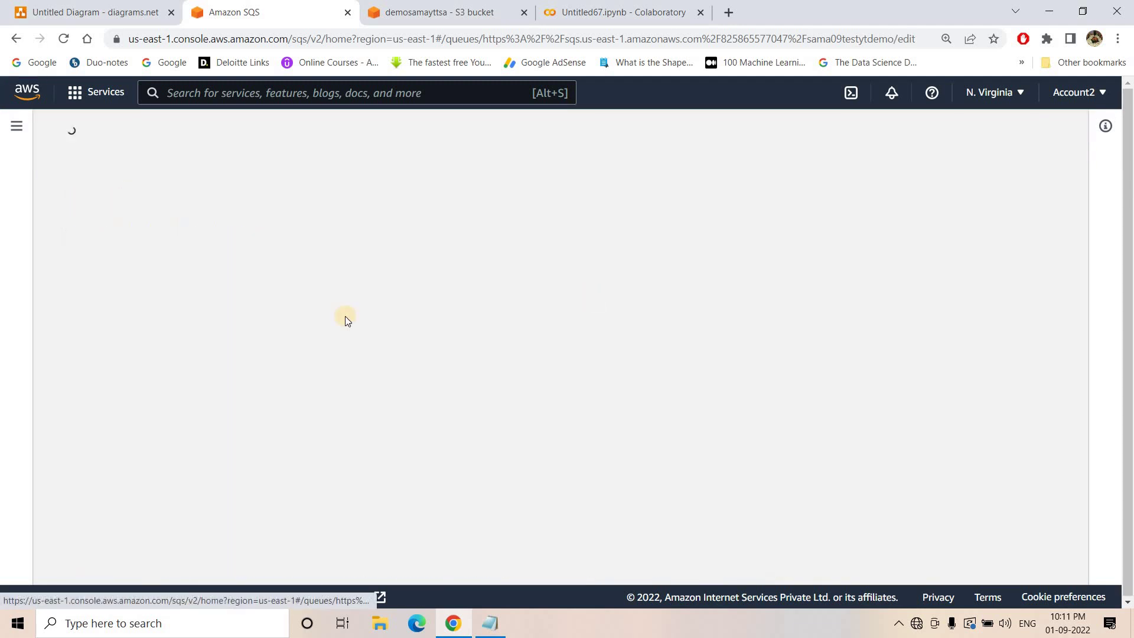
{"action": "scroll", "coordinate": [316, 307], "scroll_direction": "down", "scroll_amount": 5}
{"action": "scroll", "coordinate": [317, 303], "scroll_direction": "down", "scroll_amount": 6}
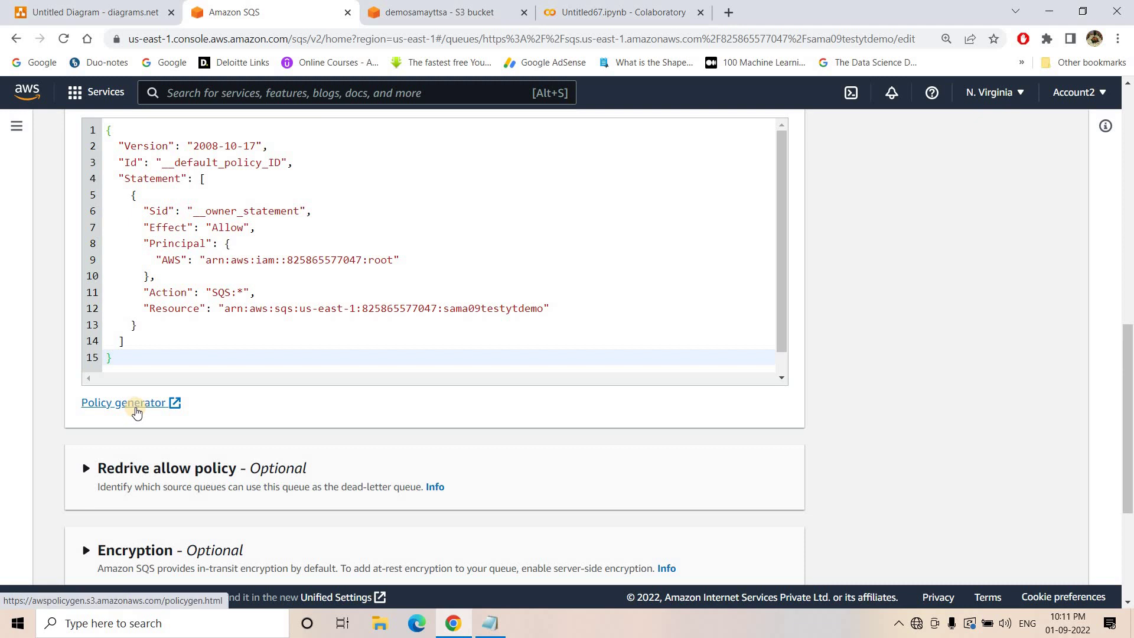
{"action": "left_click", "coordinate": [136, 406]}
Choose SQS Queue Policy as the policy type and set an Allow statement with principal * and all actions
{"action": "left_click", "coordinate": [460, 313]}
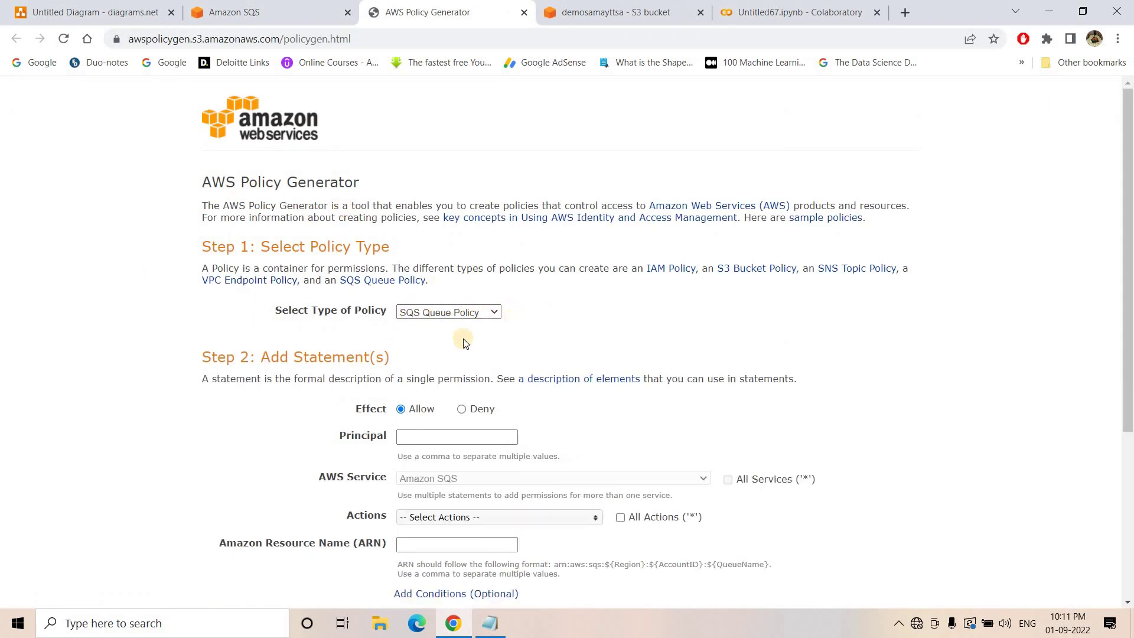
{"action": "scroll", "coordinate": [403, 346], "scroll_direction": "down", "scroll_amount": 1}
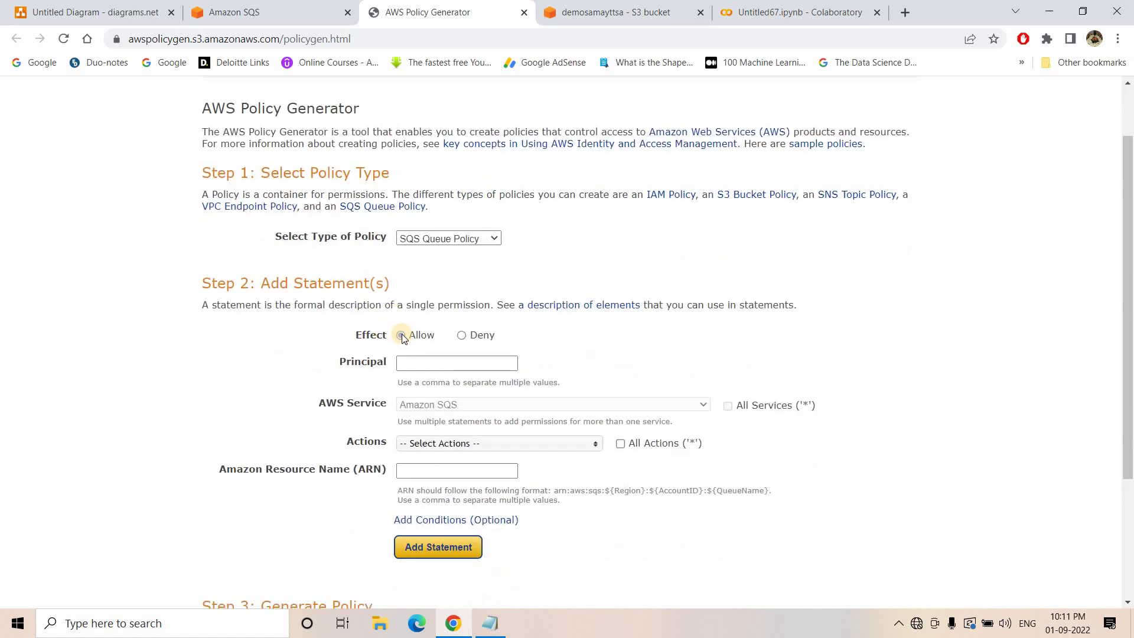
{"action": "left_click", "coordinate": [418, 365]}
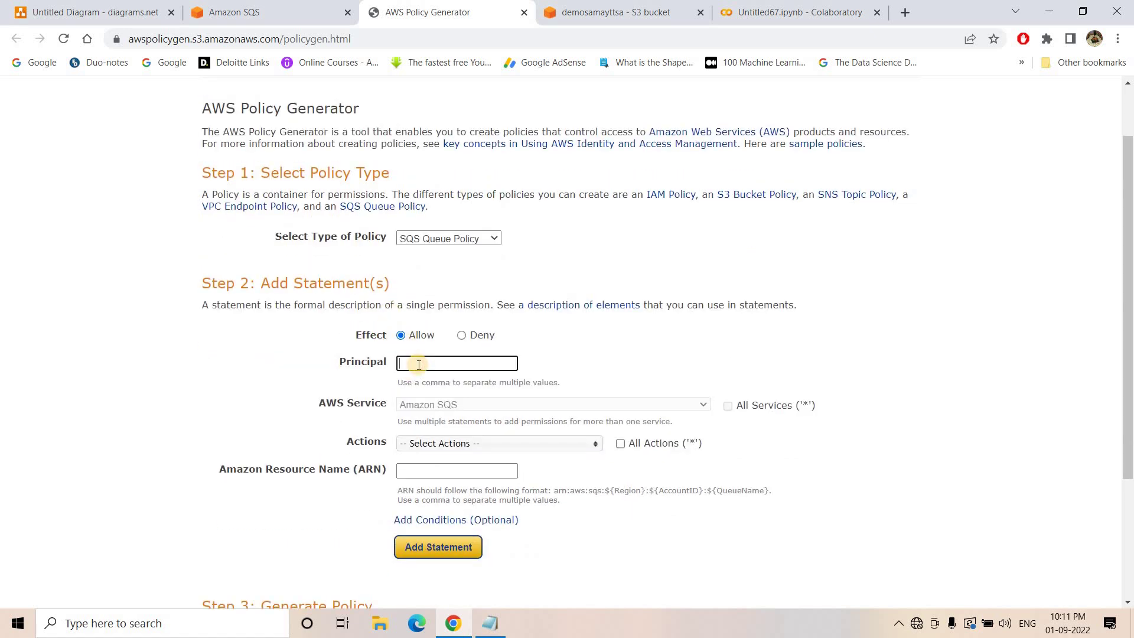
{"action": "type", "text": "*"}
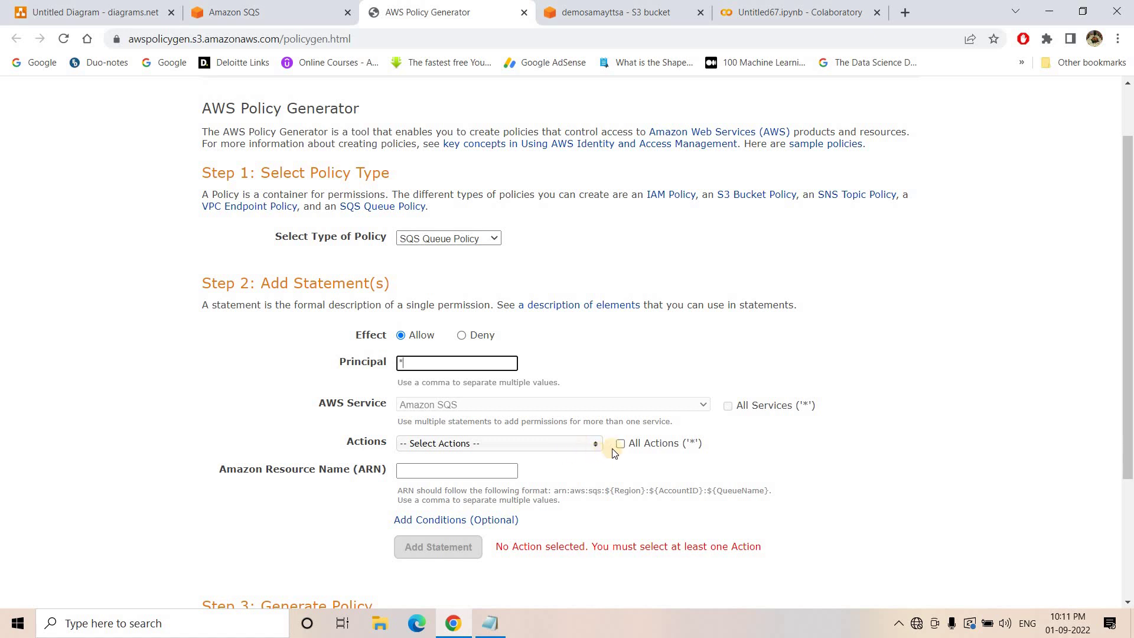
{"action": "left_click", "coordinate": [644, 447]}
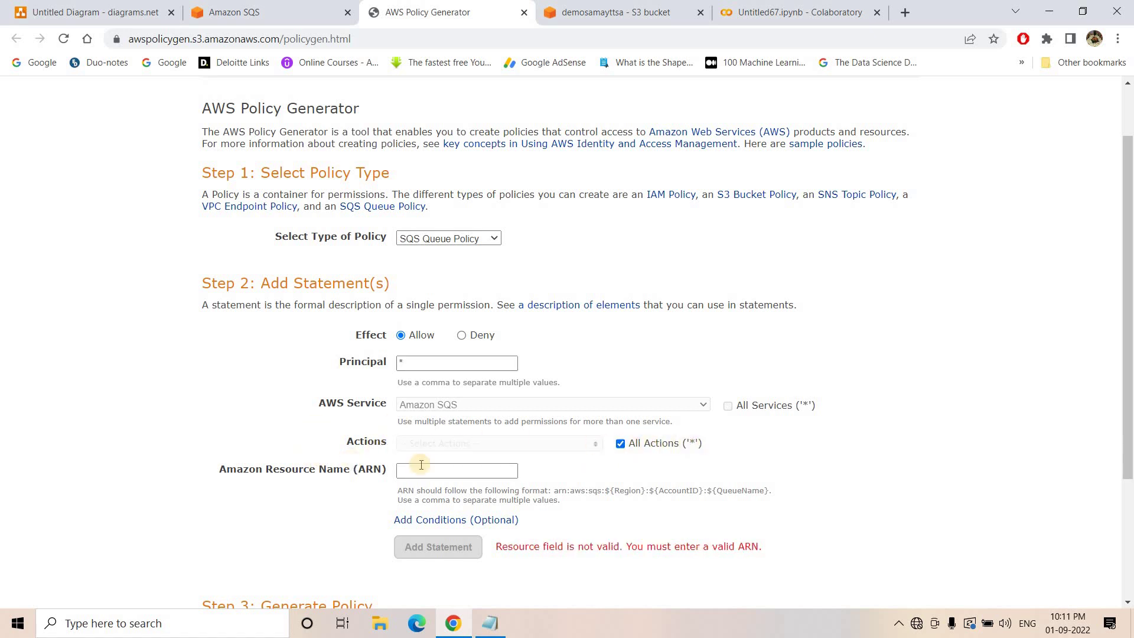
Copy the queue's ARN from the Resource line of its access policy into the statement's Amazon Resource Name field
{"action": "left_click", "coordinate": [274, 10]}
{"action": "left_click_drag", "start_coordinate": [224, 311], "coordinate": [542, 311]}
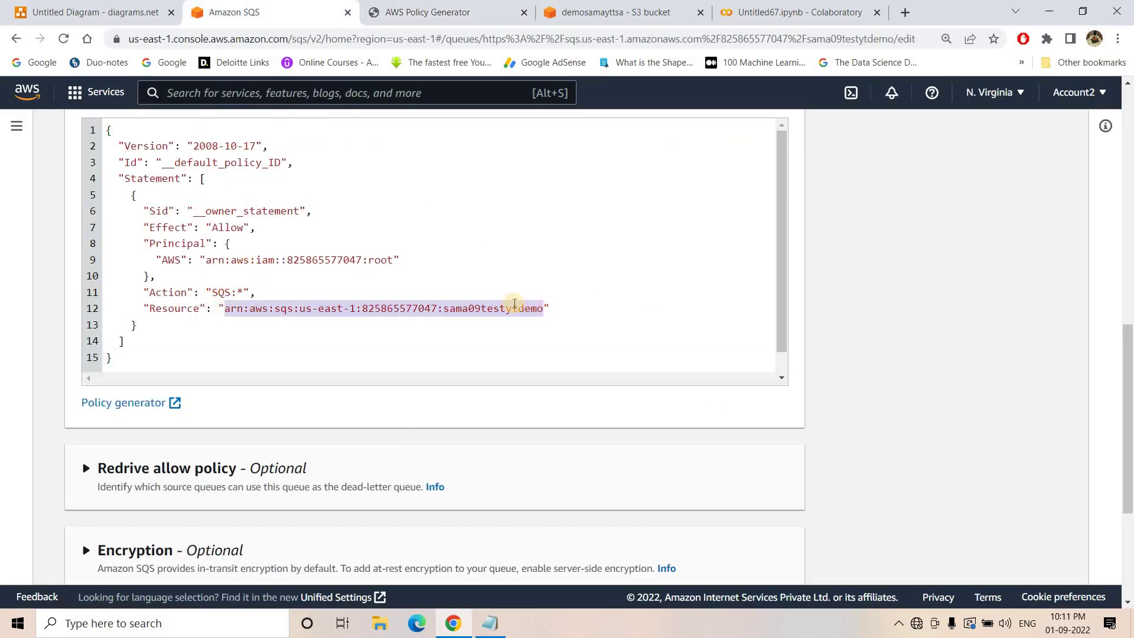
{"action": "left_click", "coordinate": [427, 12]}
{"action": "left_click", "coordinate": [414, 471]}
{"action": "key", "text": "ctrl+v"}
{"action": "scroll", "coordinate": [423, 453], "scroll_direction": "down", "scroll_amount": 1}
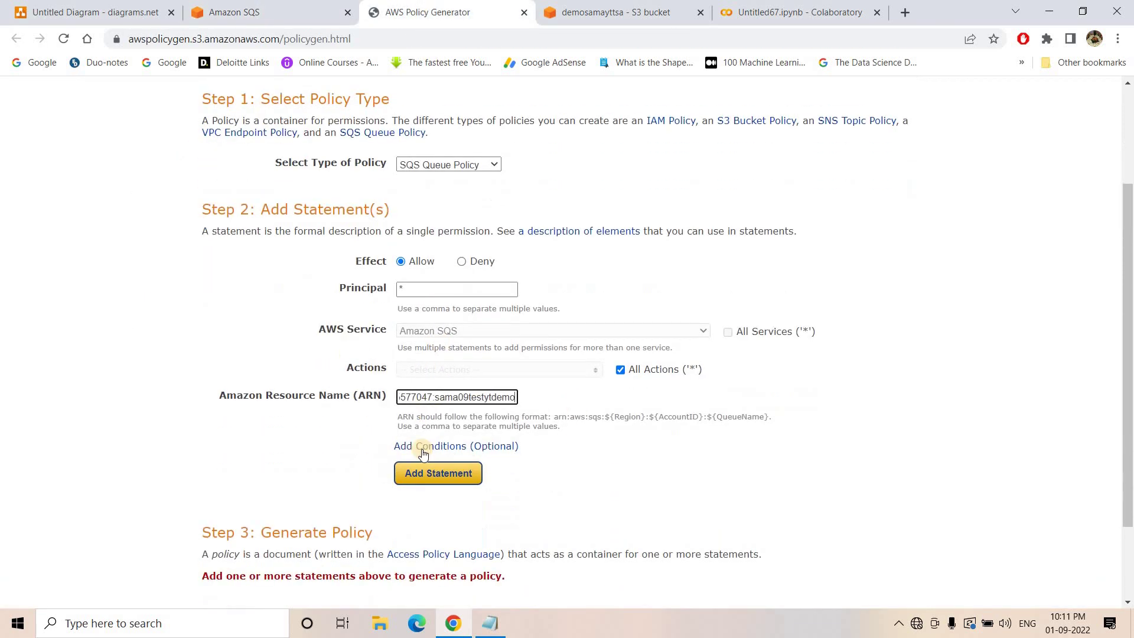
Start an optional condition for the statement using ArnEquals with the key aws:SourceArn
{"action": "left_click", "coordinate": [423, 449]}
{"action": "scroll", "coordinate": [407, 354], "scroll_direction": "down", "scroll_amount": 3}
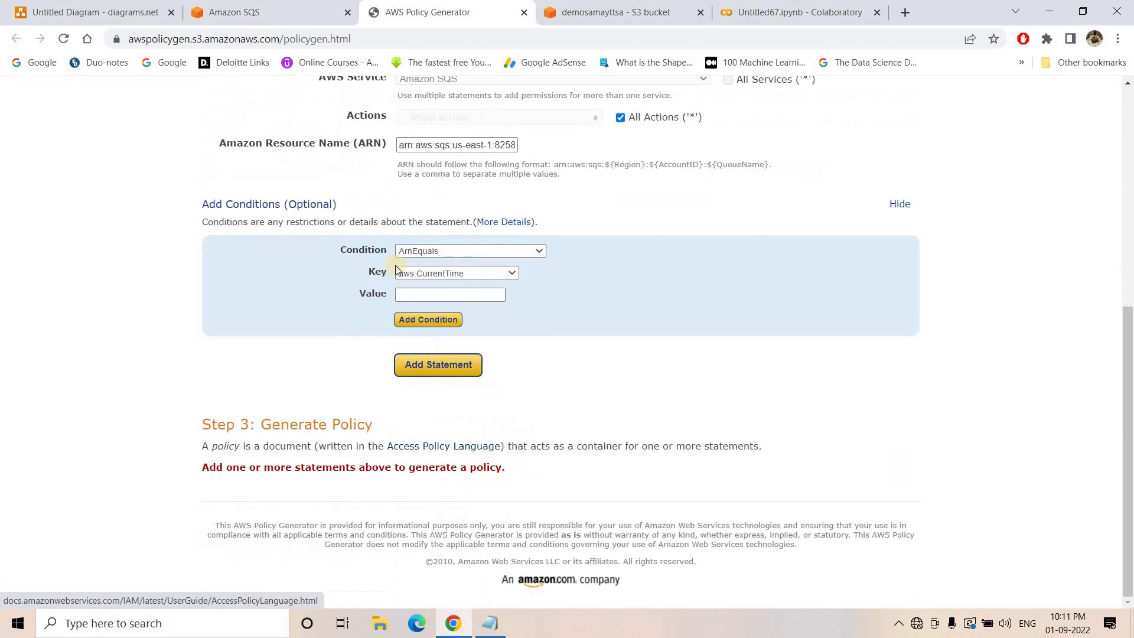
{"action": "left_click", "coordinate": [463, 273]}
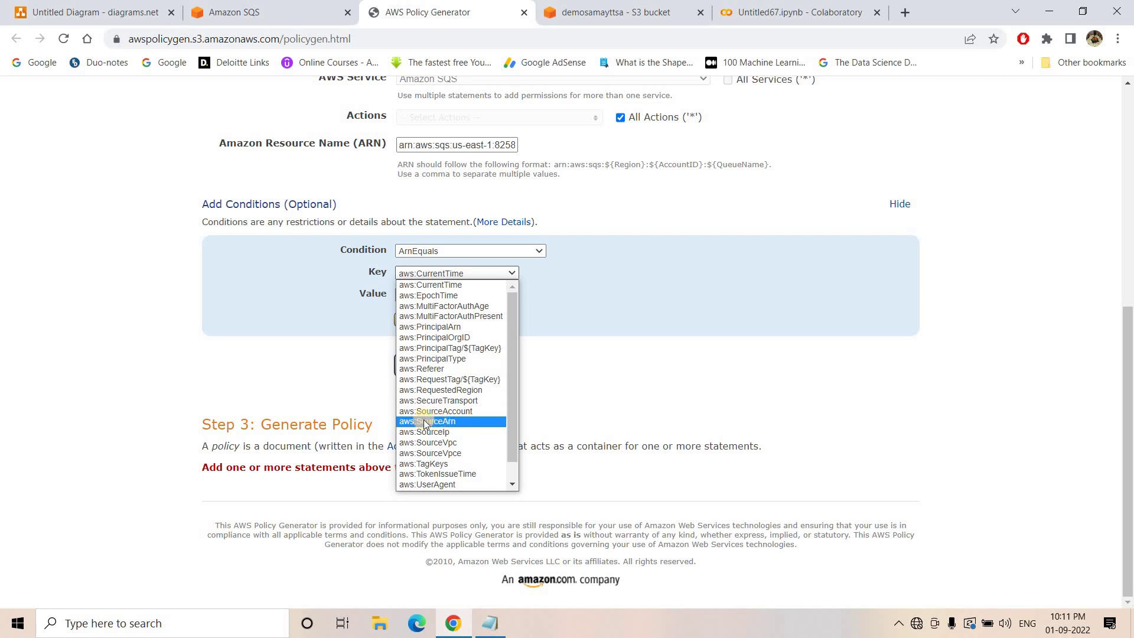
{"action": "key", "text": "Return"}
{"action": "key", "text": "Tab"}
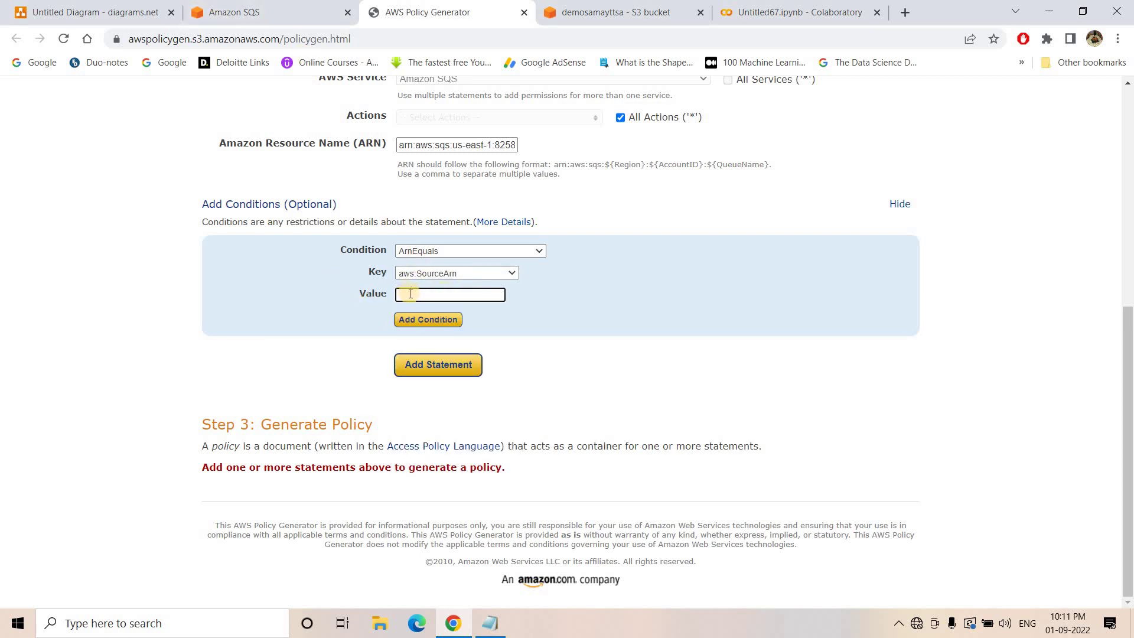
Add the ArnEquals condition with the demosamayttsa bucket's ARN copied from its properties, and add the statement to the policy
{"action": "left_click", "coordinate": [624, 12]}
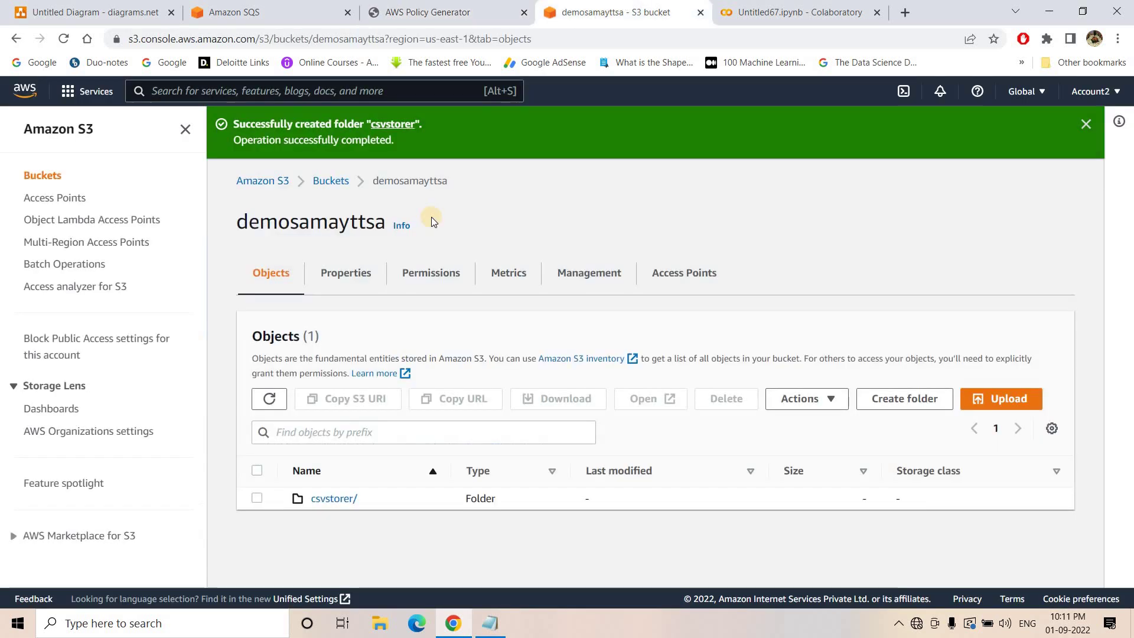
{"action": "left_click", "coordinate": [342, 276]}
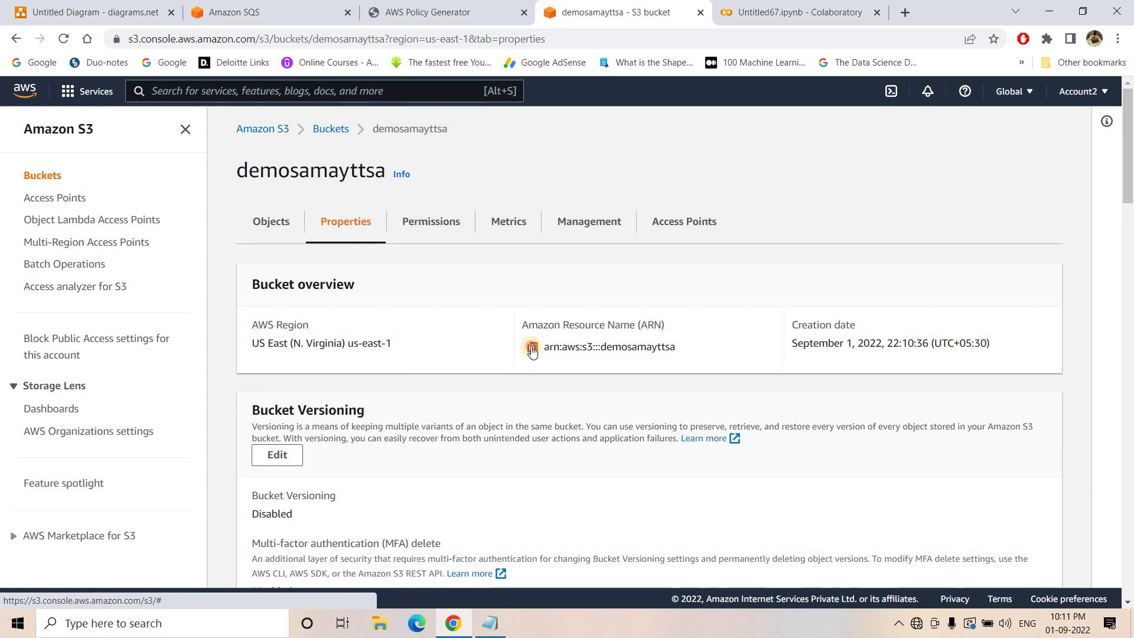
{"action": "left_click", "coordinate": [532, 347]}
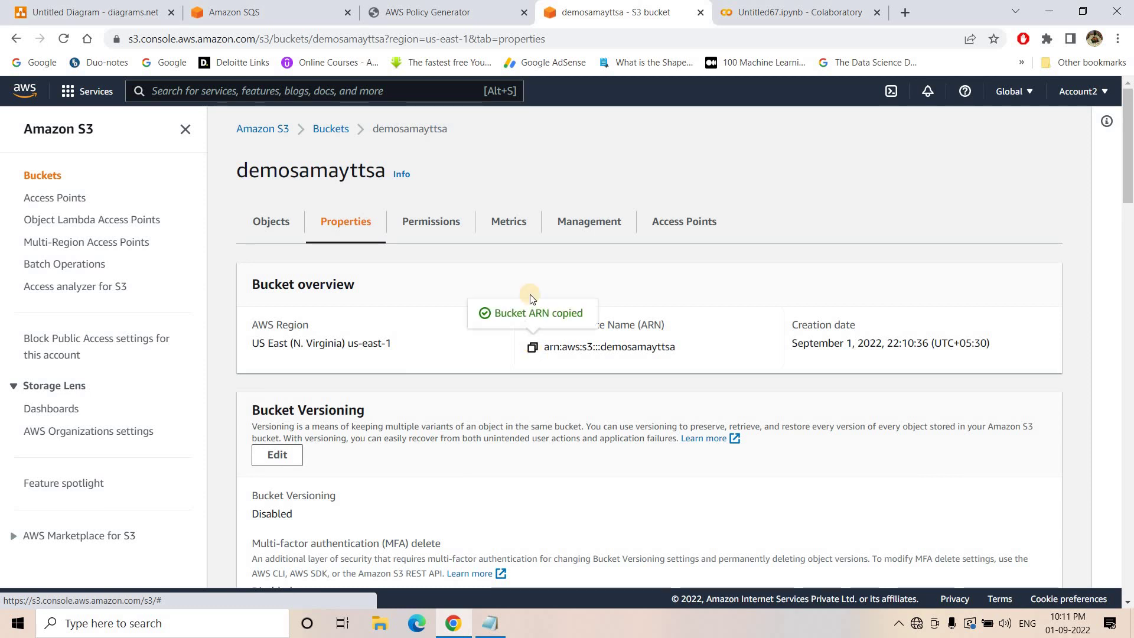
{"action": "left_click", "coordinate": [448, 7]}
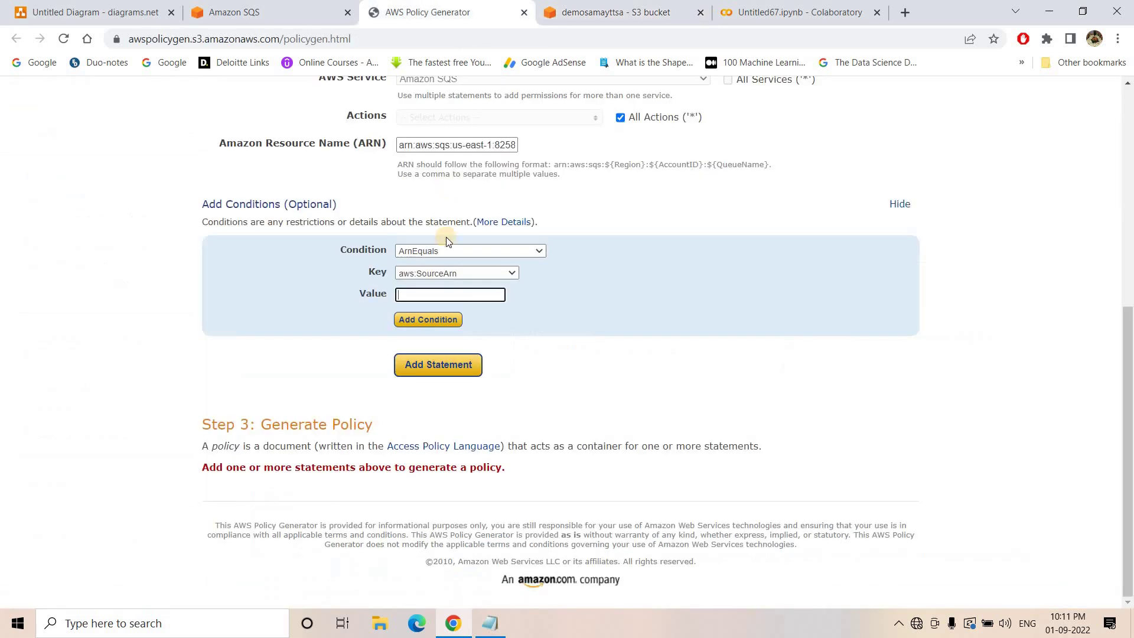
{"action": "left_click", "coordinate": [426, 322]}
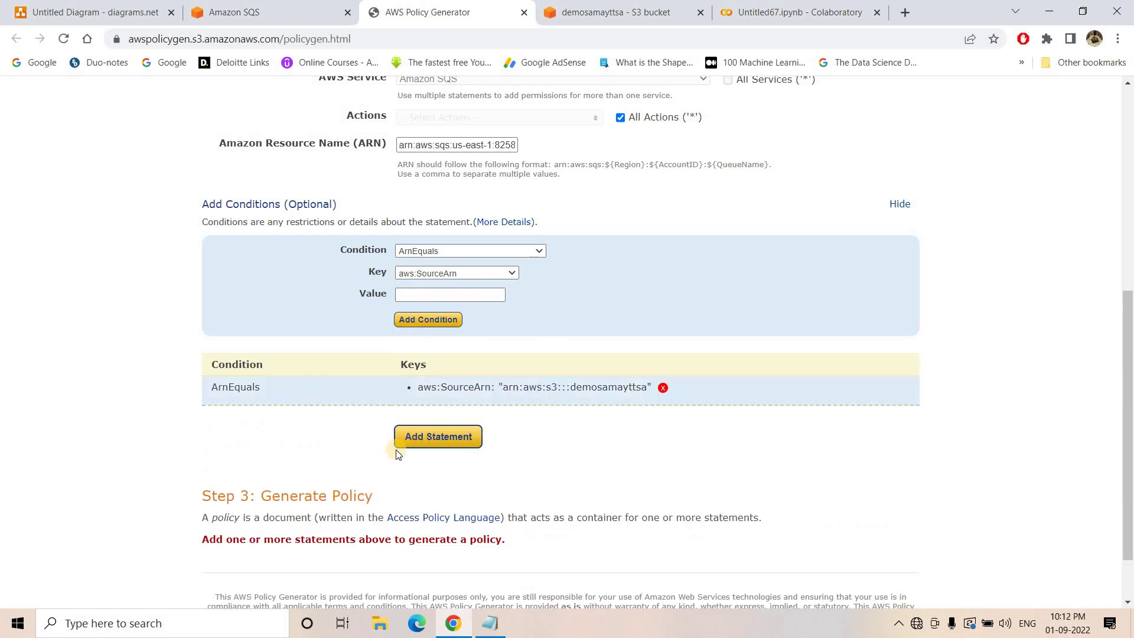
{"action": "left_click", "coordinate": [440, 437]}
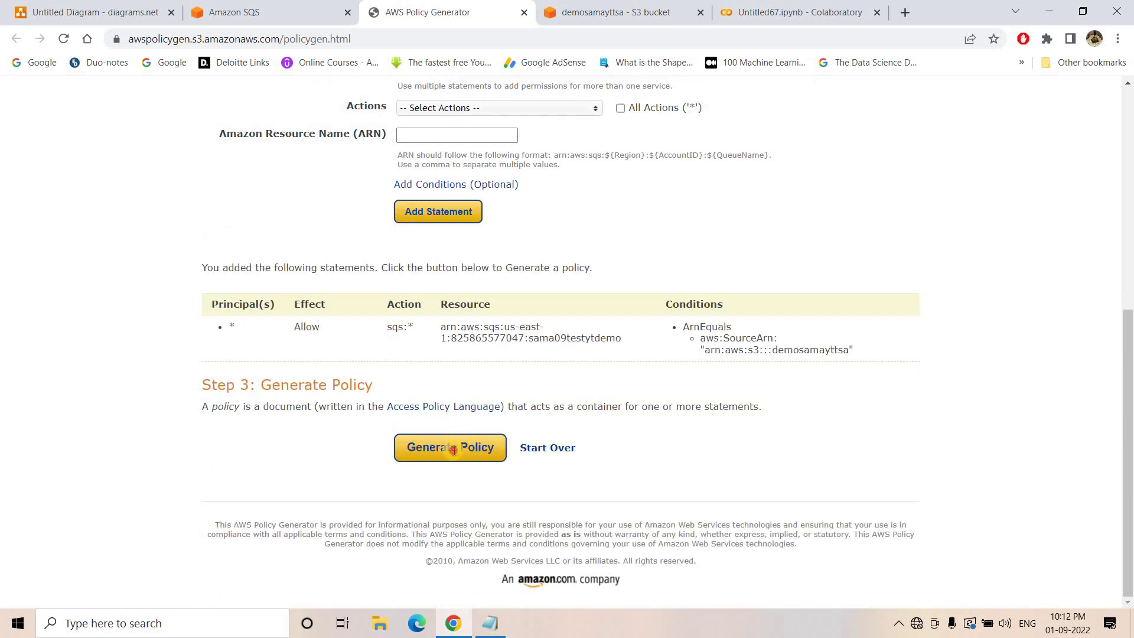
Replace the sama09testytdemo queue's access policy with the JSON produced by the policy generator and save the queue
{"action": "key", "text": "ctrl+a"}
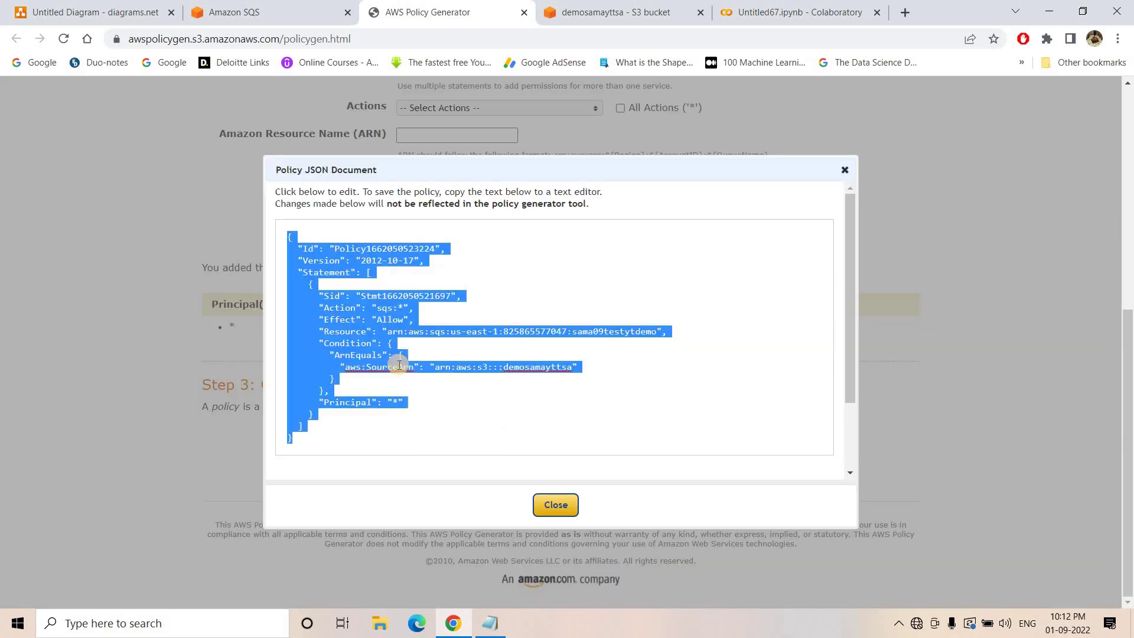
{"action": "left_click", "coordinate": [293, 5]}
{"action": "left_click", "coordinate": [256, 286]}
{"action": "key", "text": "ctrl+a"}
{"action": "key", "text": "Delete"}
{"action": "key", "text": "ctrl+v"}
{"action": "scroll", "coordinate": [299, 329], "scroll_direction": "up", "scroll_amount": 2}
{"action": "scroll", "coordinate": [537, 398], "scroll_direction": "down", "scroll_amount": 4}
{"action": "scroll", "coordinate": [766, 567], "scroll_direction": "up", "scroll_amount": 1}
{"action": "scroll", "coordinate": [771, 558], "scroll_direction": "down", "scroll_amount": 1}
{"action": "left_click", "coordinate": [769, 557]}
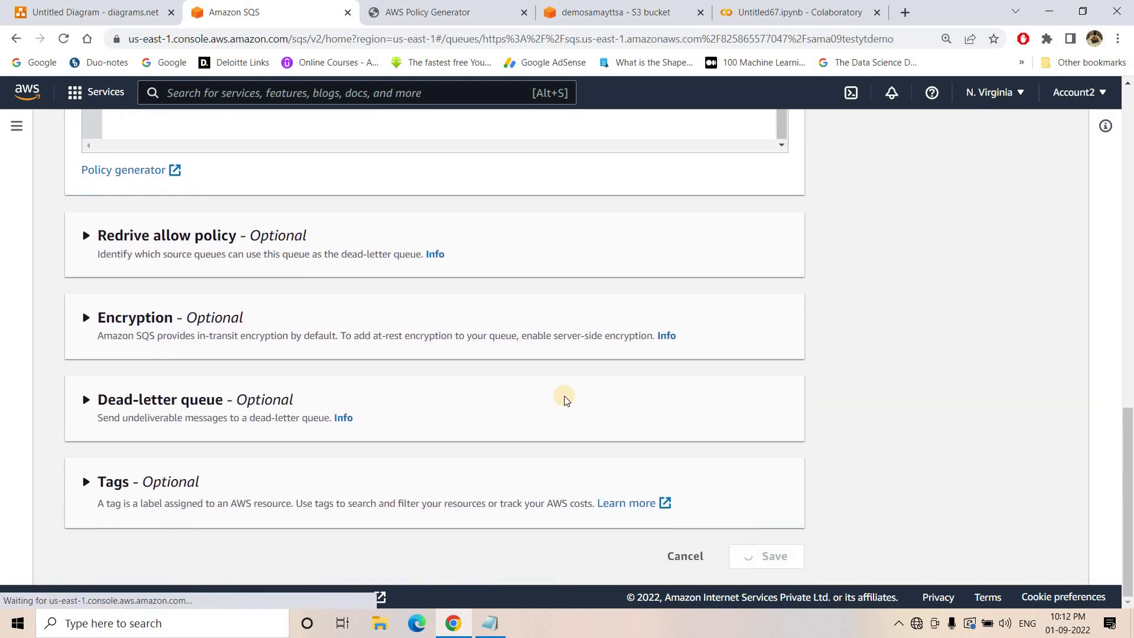
{"action": "scroll", "coordinate": [325, 224], "scroll_direction": "down", "scroll_amount": 1}
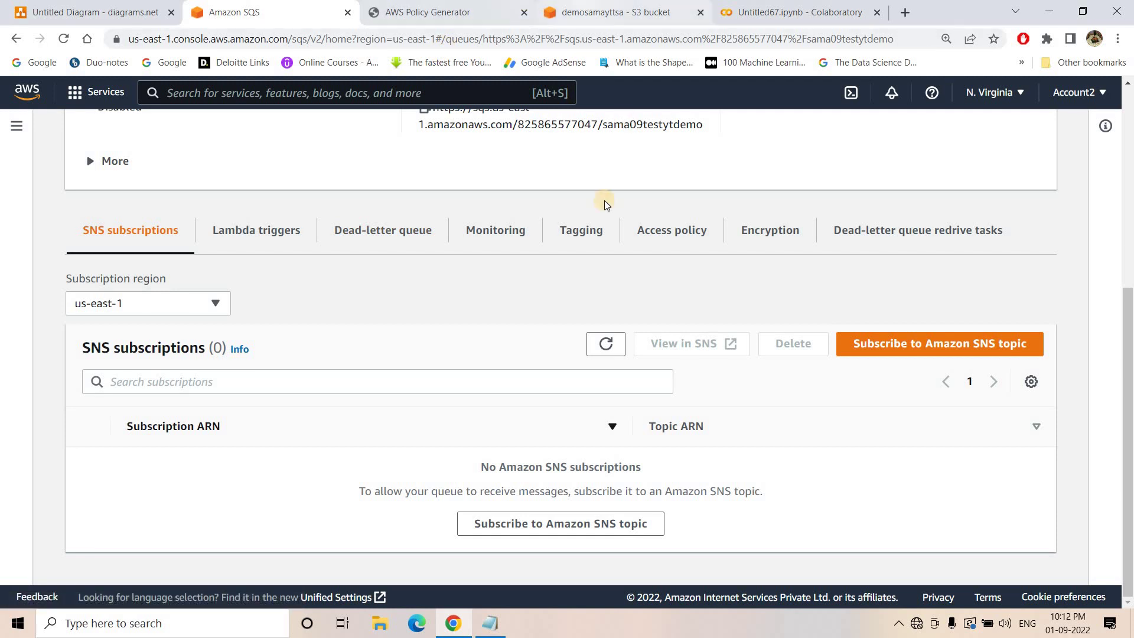
Start an event notification named demotestinytsama in the demosamayttsa bucket's properties, covering all object create events
{"action": "left_click", "coordinate": [614, 12]}
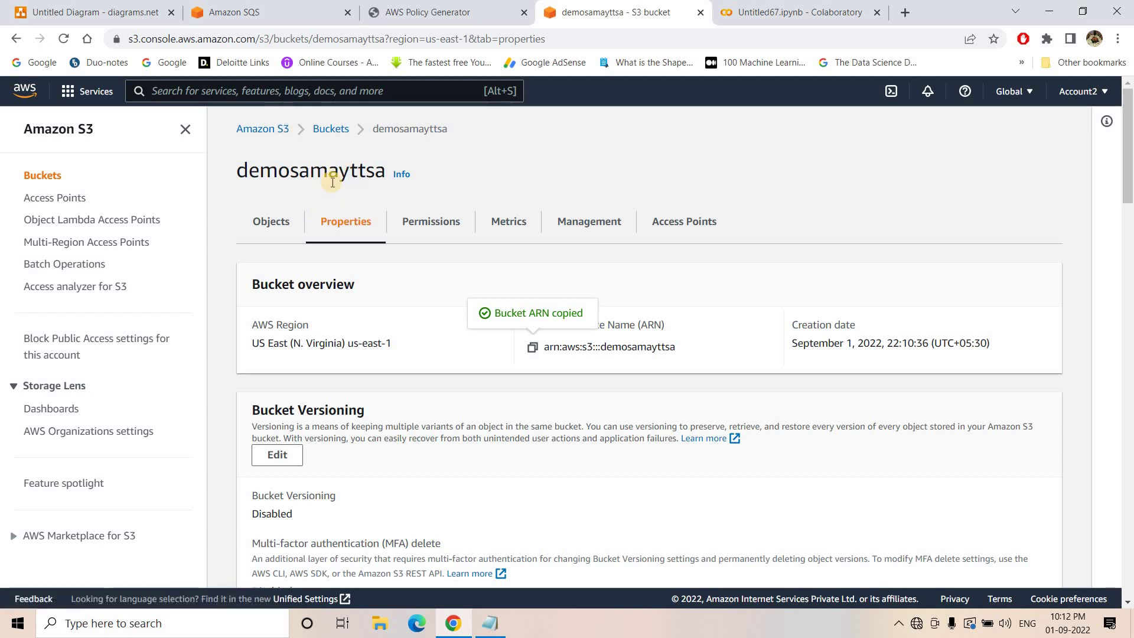
{"action": "scroll", "coordinate": [350, 215], "scroll_direction": "down", "scroll_amount": 15}
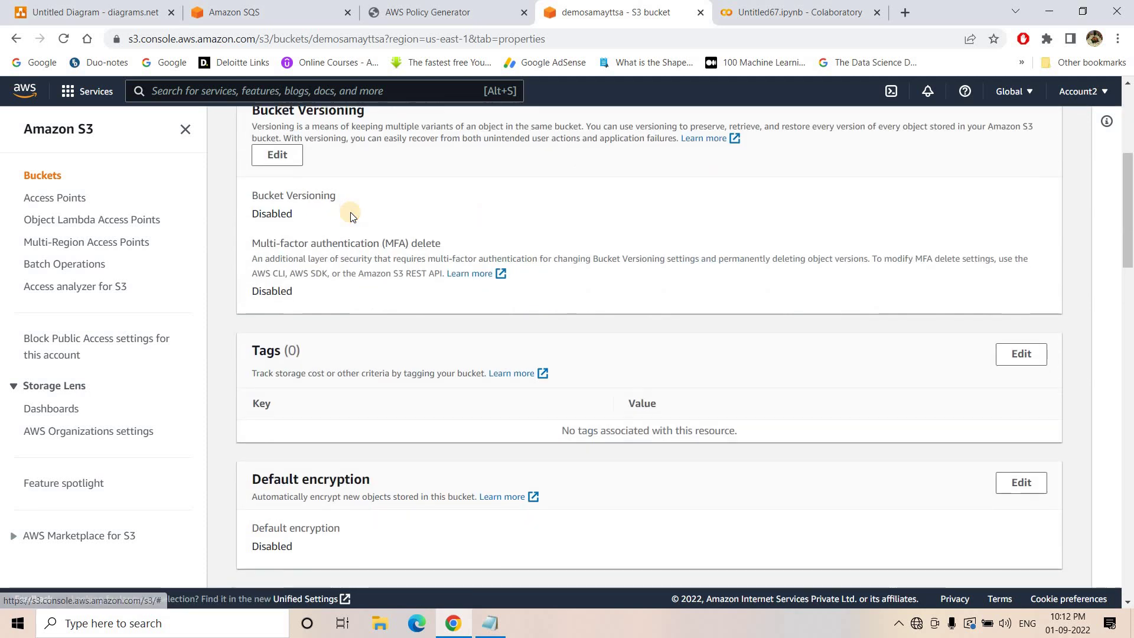
{"action": "scroll", "coordinate": [351, 212], "scroll_direction": "down", "scroll_amount": 8}
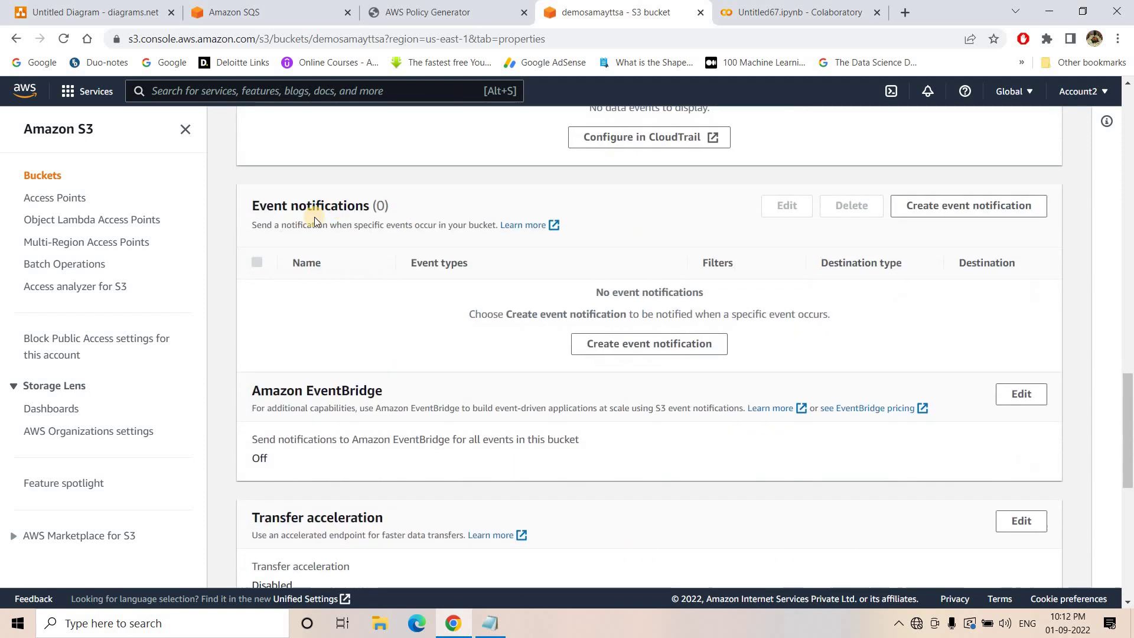
{"action": "left_click", "coordinate": [672, 349]}
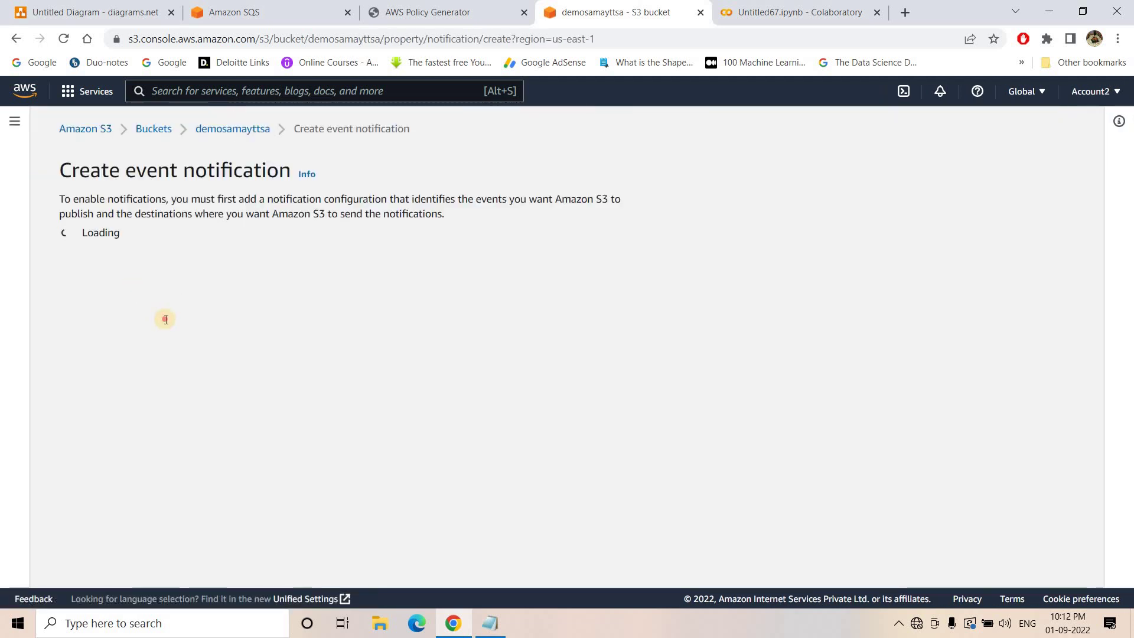
{"action": "left_click", "coordinate": [166, 320]}
{"action": "type", "text": "demotestinyts"}
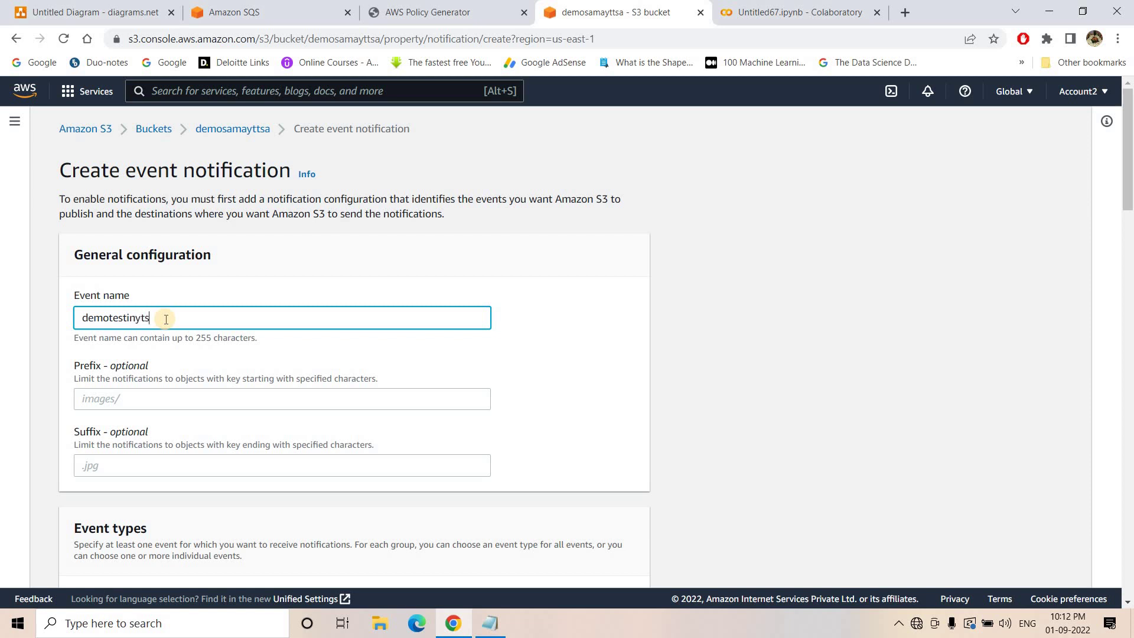
{"action": "scroll", "coordinate": [154, 324], "scroll_direction": "down", "scroll_amount": 4}
{"action": "left_click", "coordinate": [77, 407]}
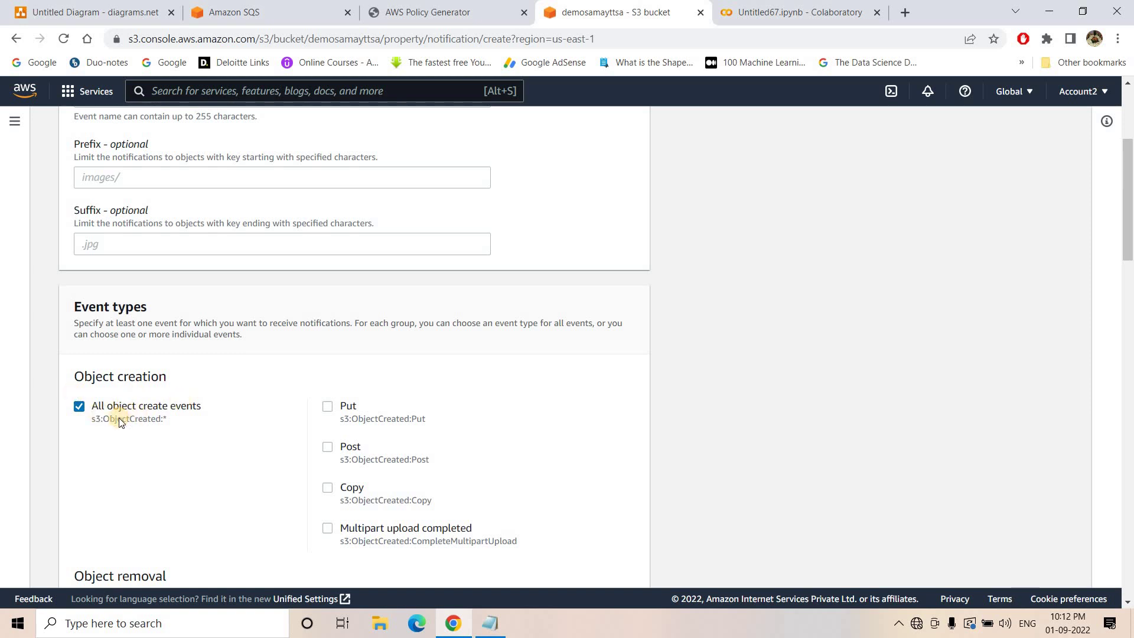
Set the notification's destination to the SQS queue sama09testytdemo and save the changes
{"action": "scroll", "coordinate": [118, 422], "scroll_direction": "down", "scroll_amount": 3}
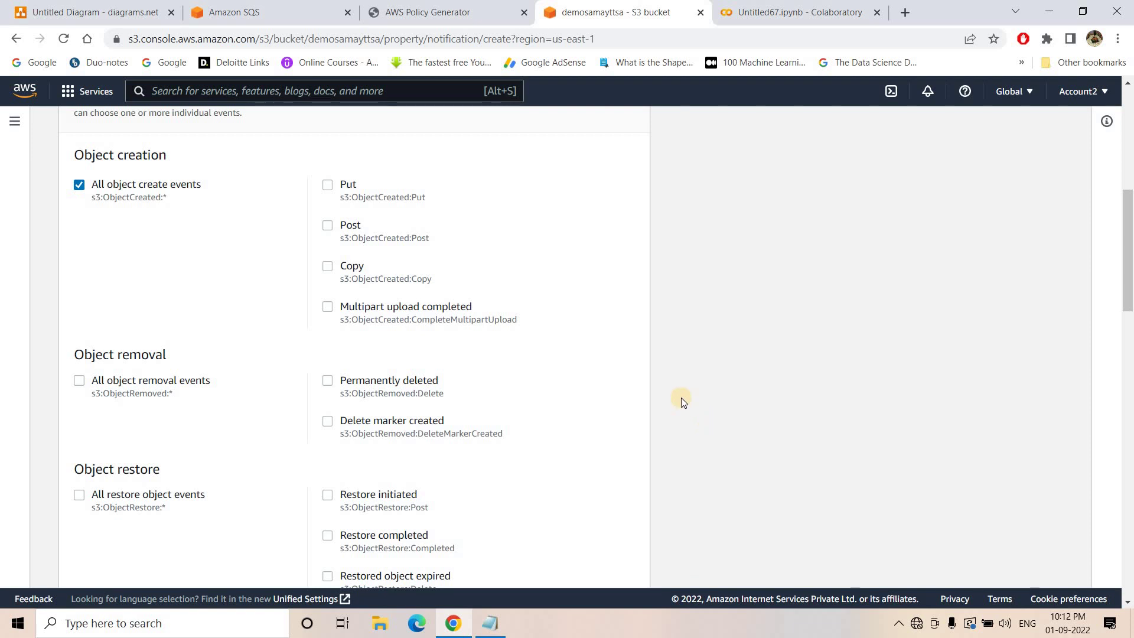
{"action": "scroll", "coordinate": [679, 391], "scroll_direction": "down", "scroll_amount": 2}
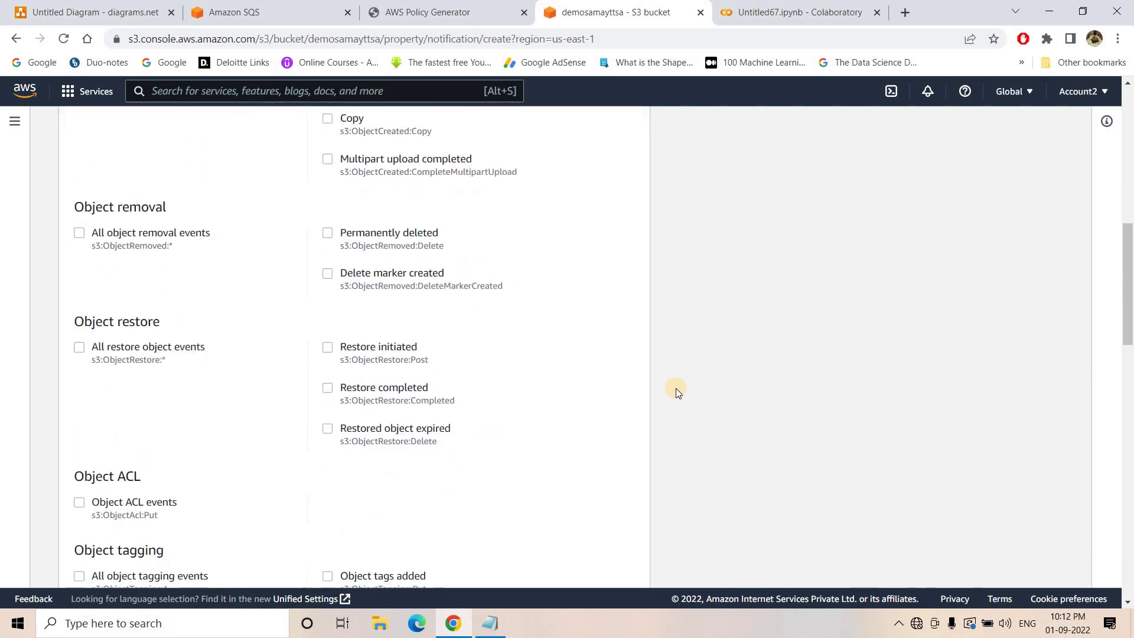
{"action": "scroll", "coordinate": [677, 392], "scroll_direction": "down", "scroll_amount": 9}
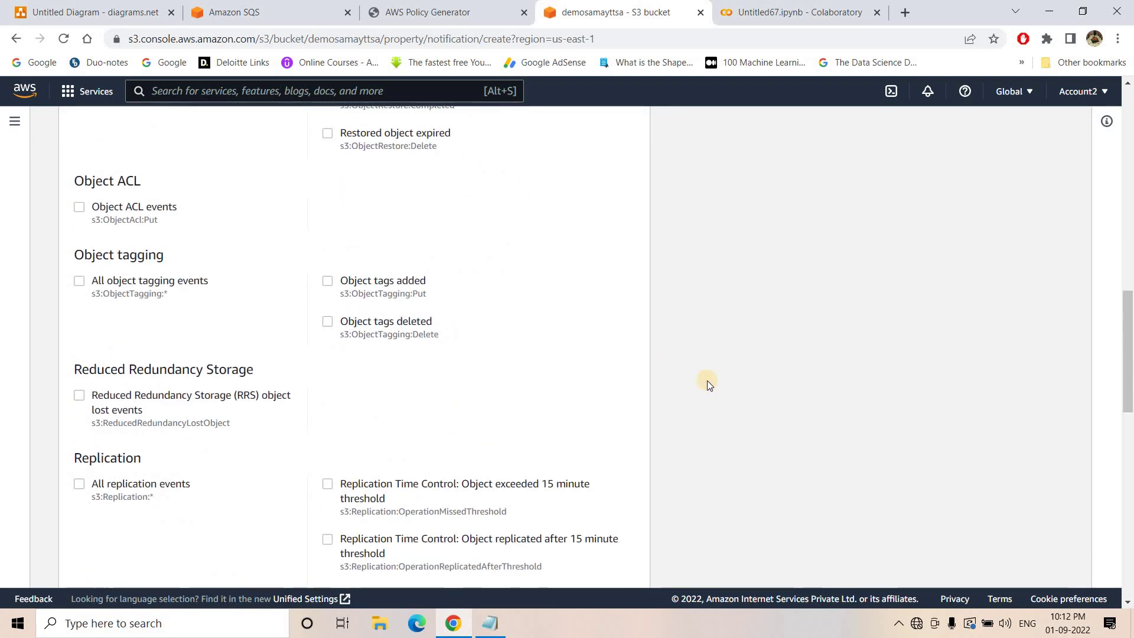
{"action": "scroll", "coordinate": [631, 360], "scroll_direction": "down", "scroll_amount": 6}
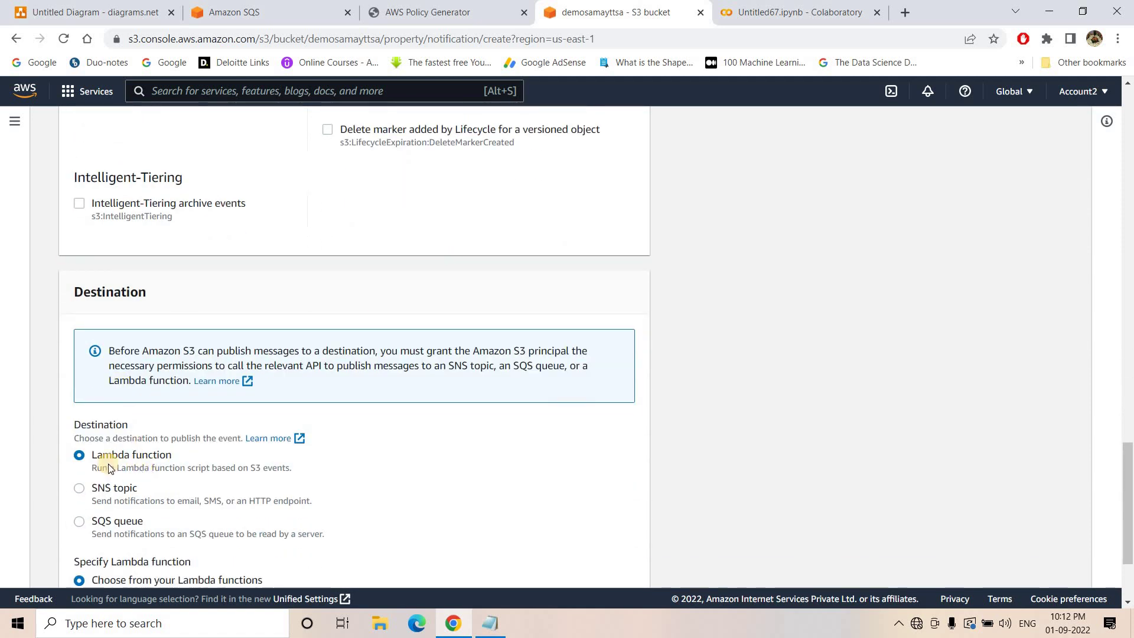
{"action": "left_click", "coordinate": [80, 381]}
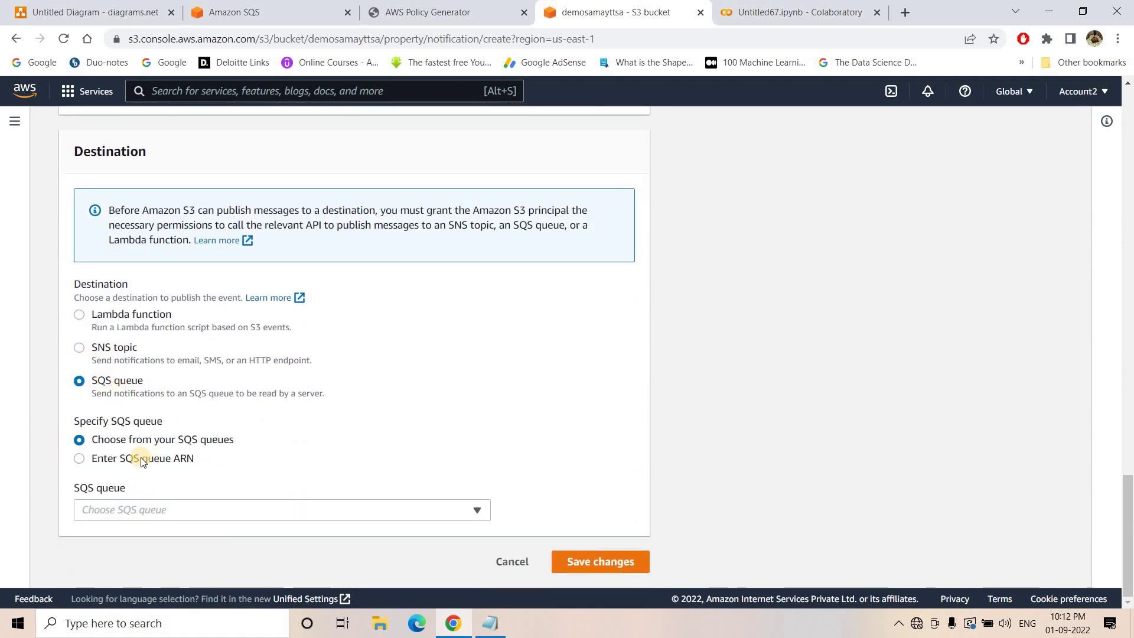
{"action": "left_click", "coordinate": [139, 510]}
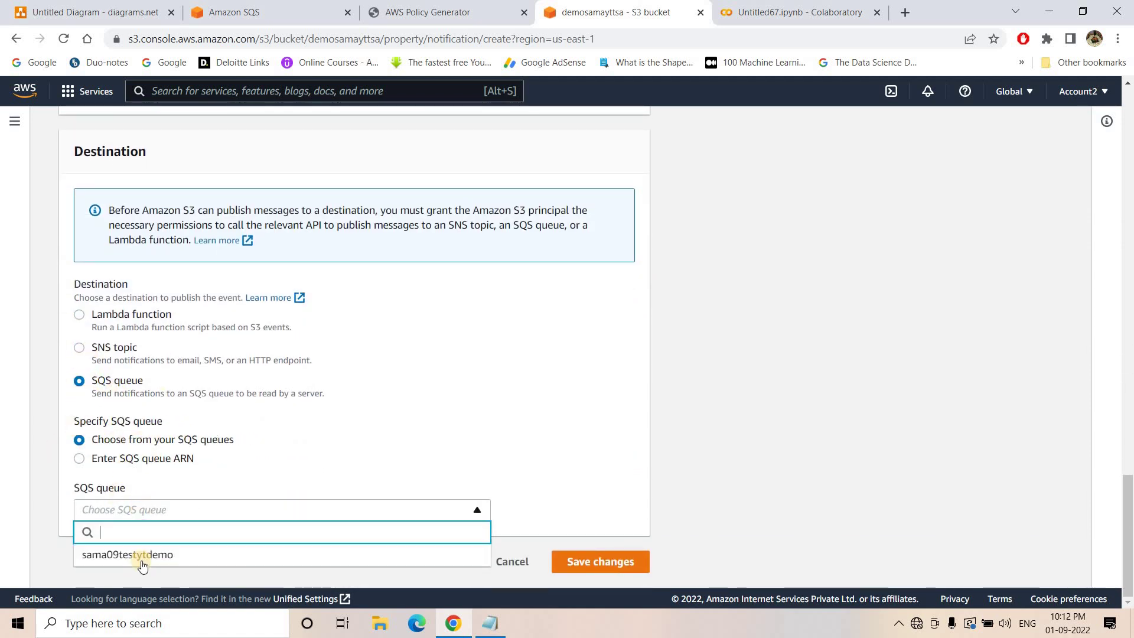
{"action": "left_click", "coordinate": [127, 554]}
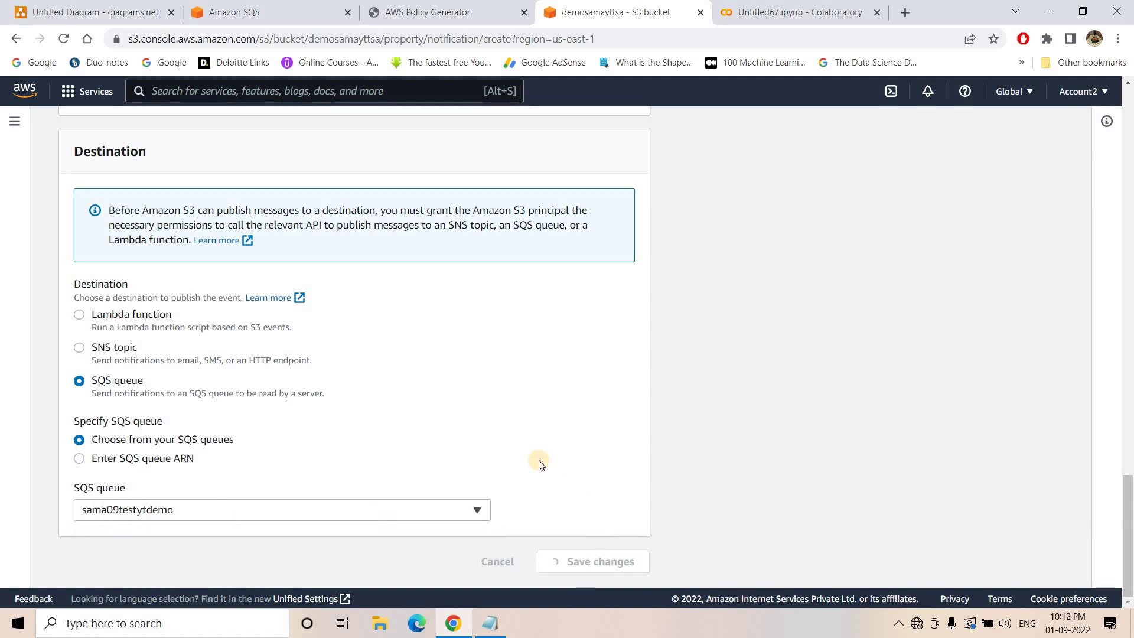
Review the event notifications in the bucket's properties and return to its object list
{"action": "scroll", "coordinate": [197, 436], "scroll_direction": "down", "scroll_amount": 6}
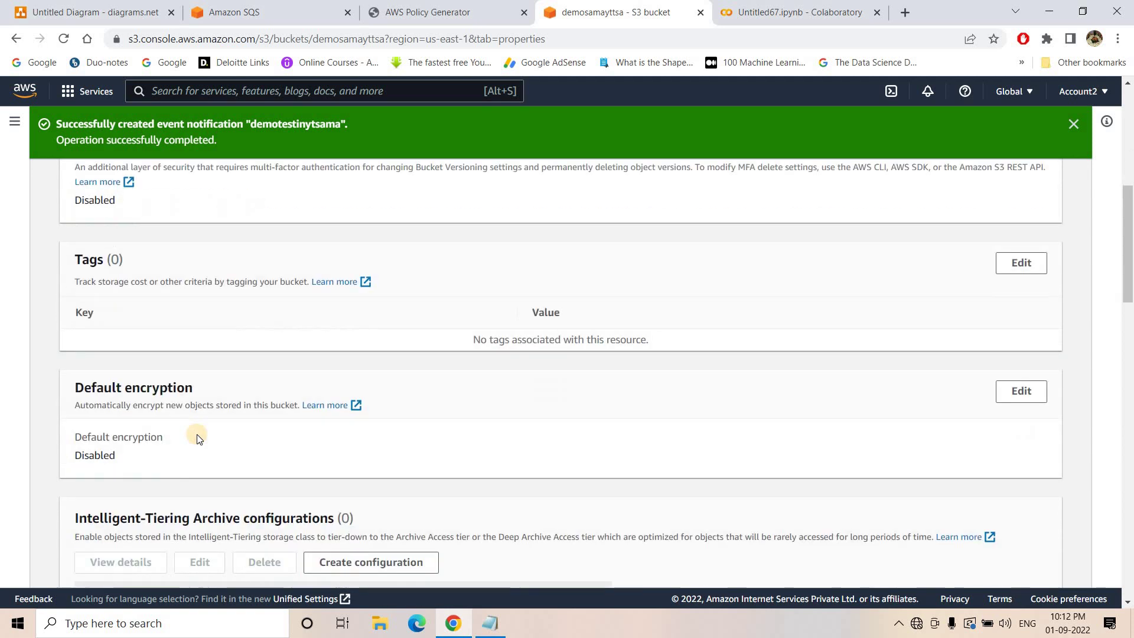
{"action": "scroll", "coordinate": [197, 437], "scroll_direction": "down", "scroll_amount": 10}
{"action": "scroll", "coordinate": [321, 450], "scroll_direction": "down", "scroll_amount": 2}
{"action": "scroll", "coordinate": [463, 384], "scroll_direction": "down", "scroll_amount": 1}
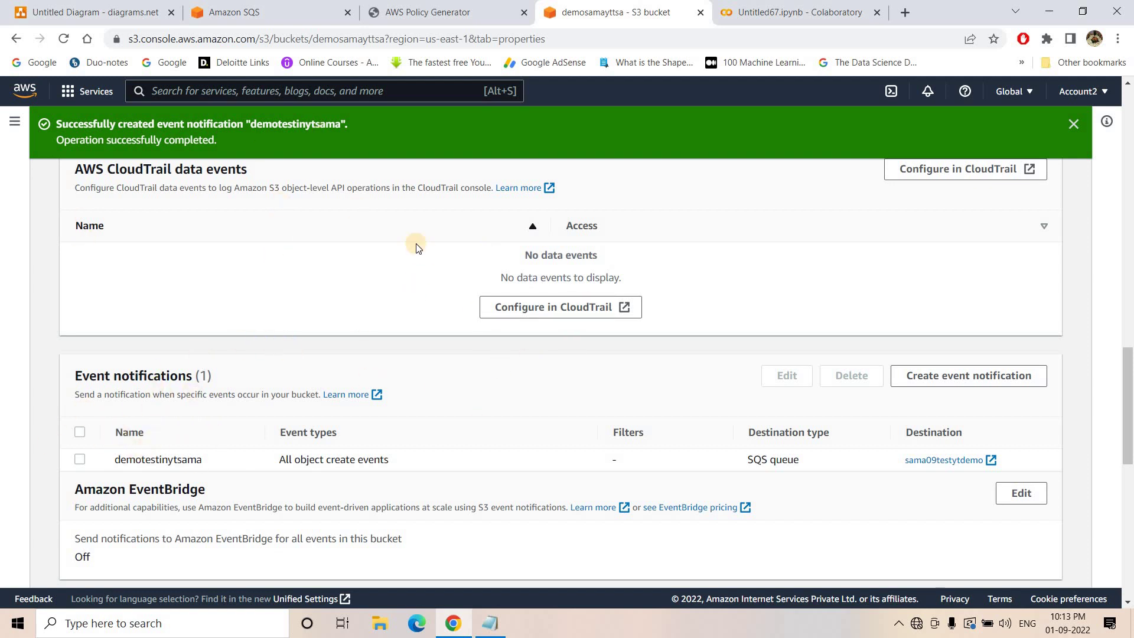
{"action": "scroll", "coordinate": [165, 219], "scroll_direction": "up", "scroll_amount": 3}
{"action": "scroll", "coordinate": [166, 218], "scroll_direction": "up", "scroll_amount": 10}
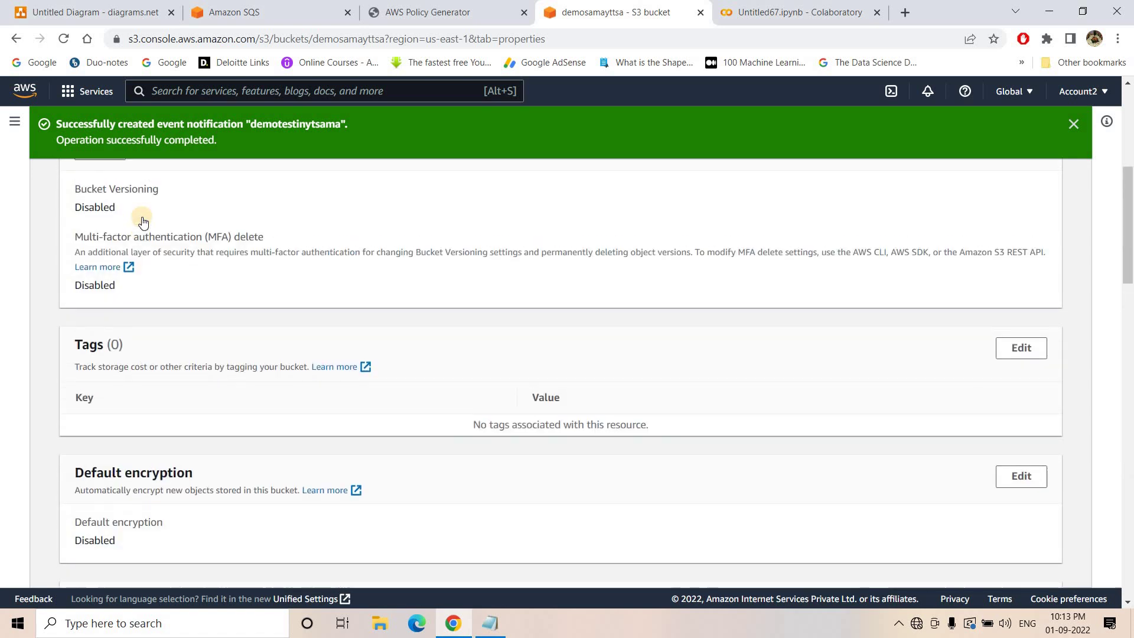
{"action": "left_click", "coordinate": [82, 284]}
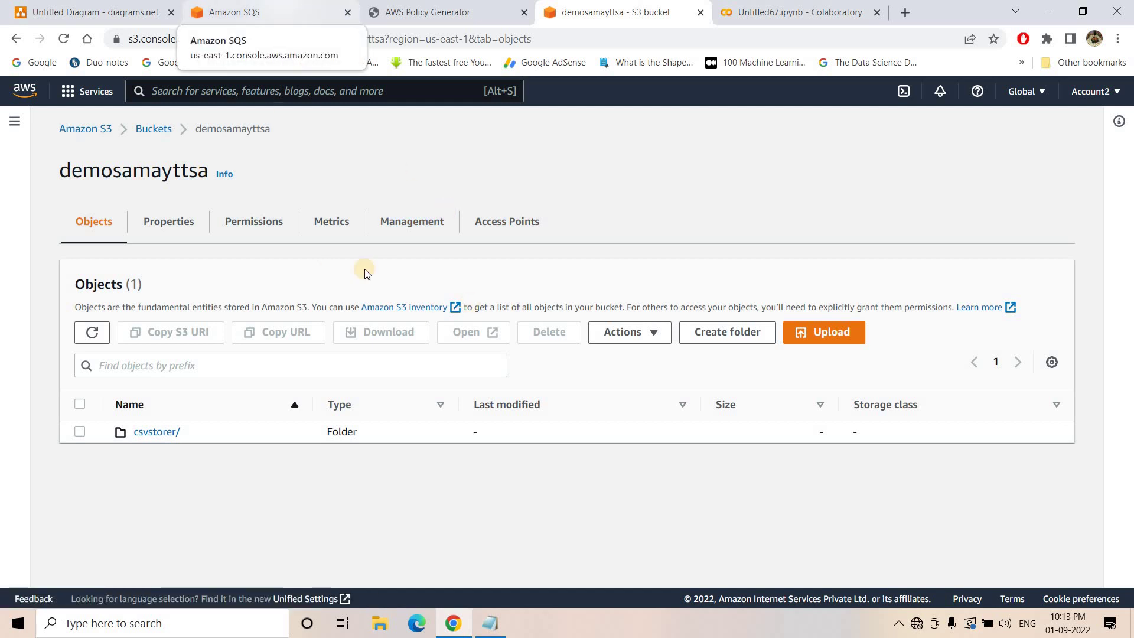
Open the sama09testytdemo queue from the SQS queue list and poll it for messages
{"action": "key", "text": "ctrl+2"}
{"action": "scroll", "coordinate": [219, 267], "scroll_direction": "up", "scroll_amount": 5}
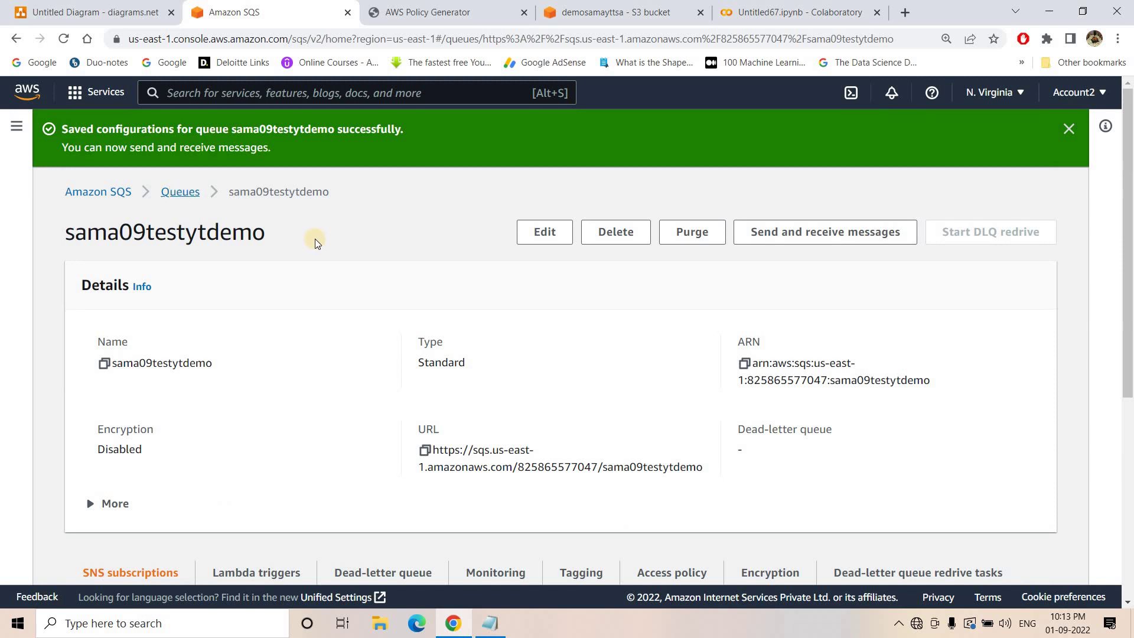
{"action": "left_click", "coordinate": [179, 192]}
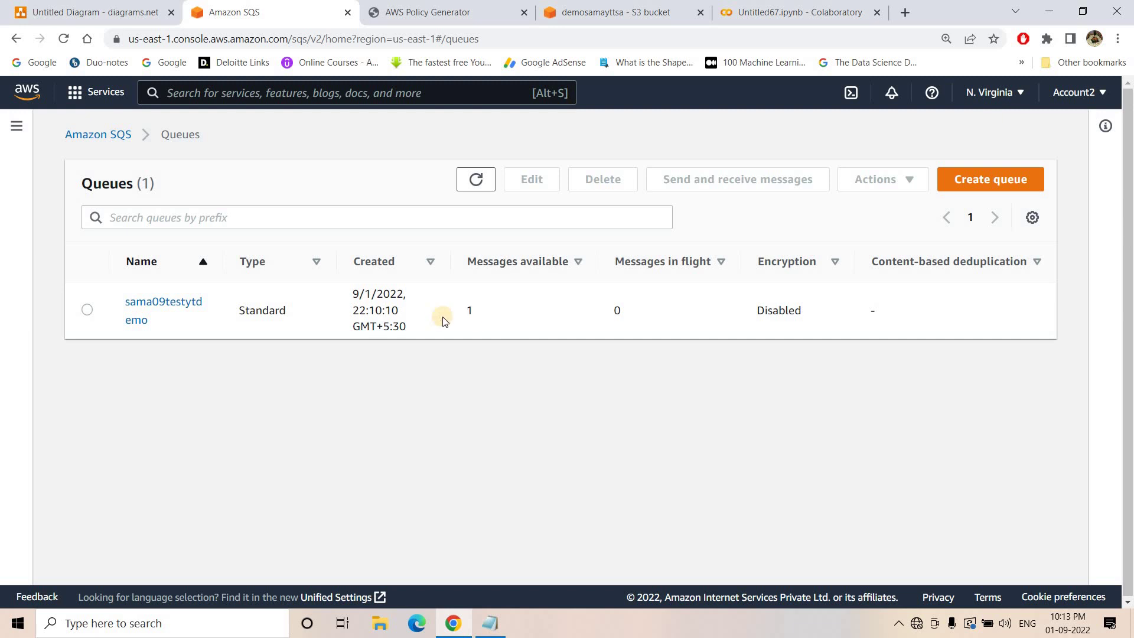
{"action": "left_click", "coordinate": [163, 303]}
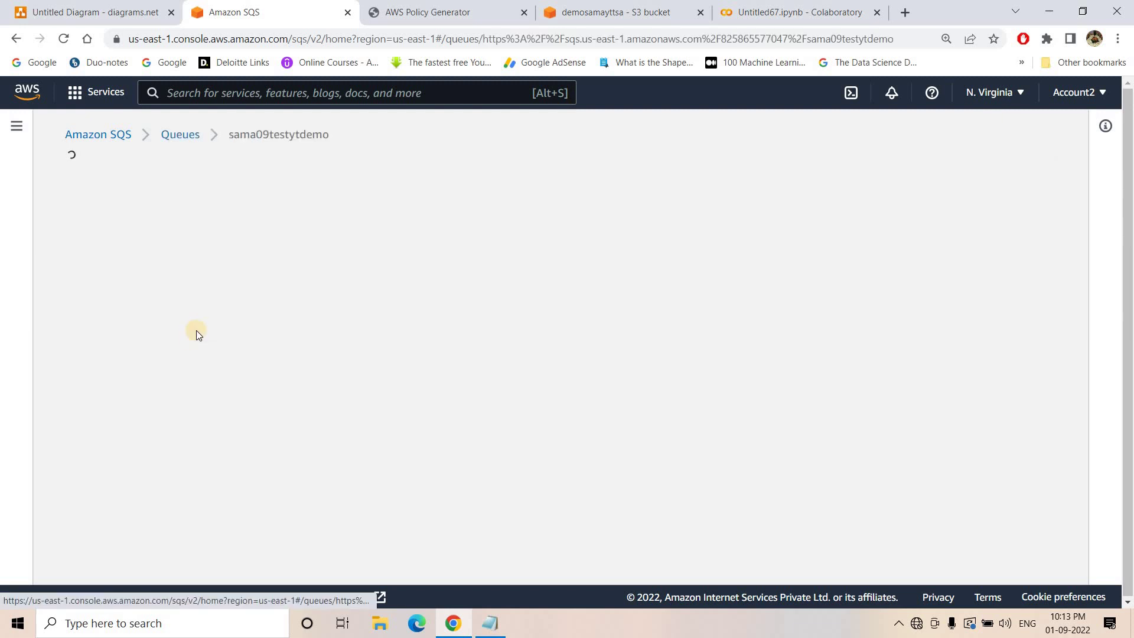
{"action": "left_click", "coordinate": [841, 181]}
{"action": "scroll", "coordinate": [738, 284], "scroll_direction": "down", "scroll_amount": 3}
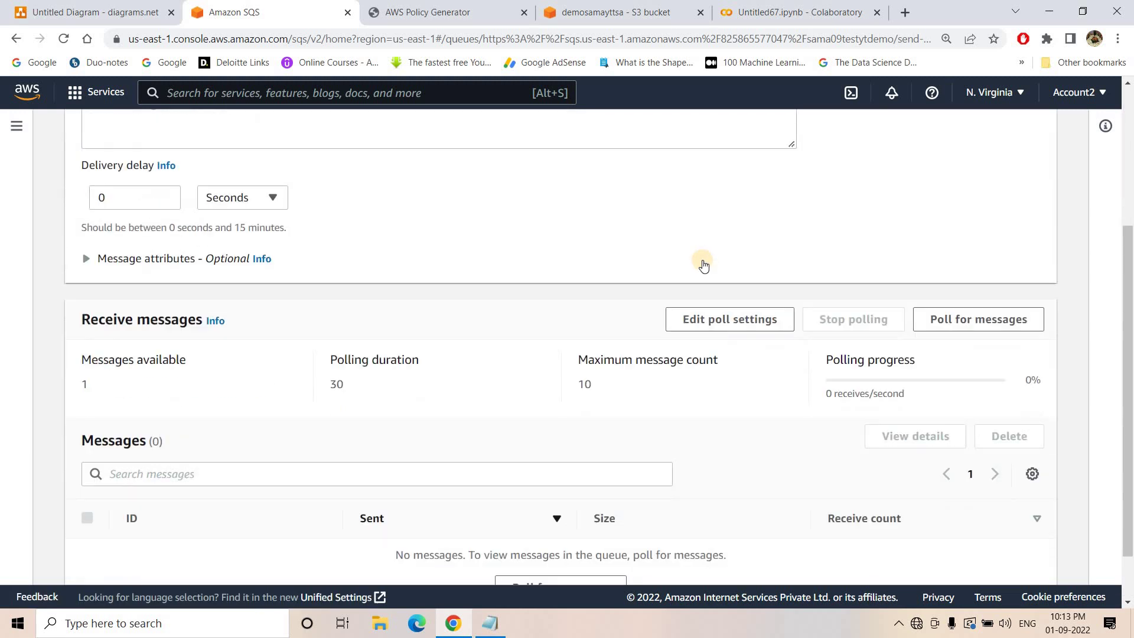
{"action": "scroll", "coordinate": [704, 268], "scroll_direction": "down", "scroll_amount": 1}
{"action": "left_click", "coordinate": [985, 258]}
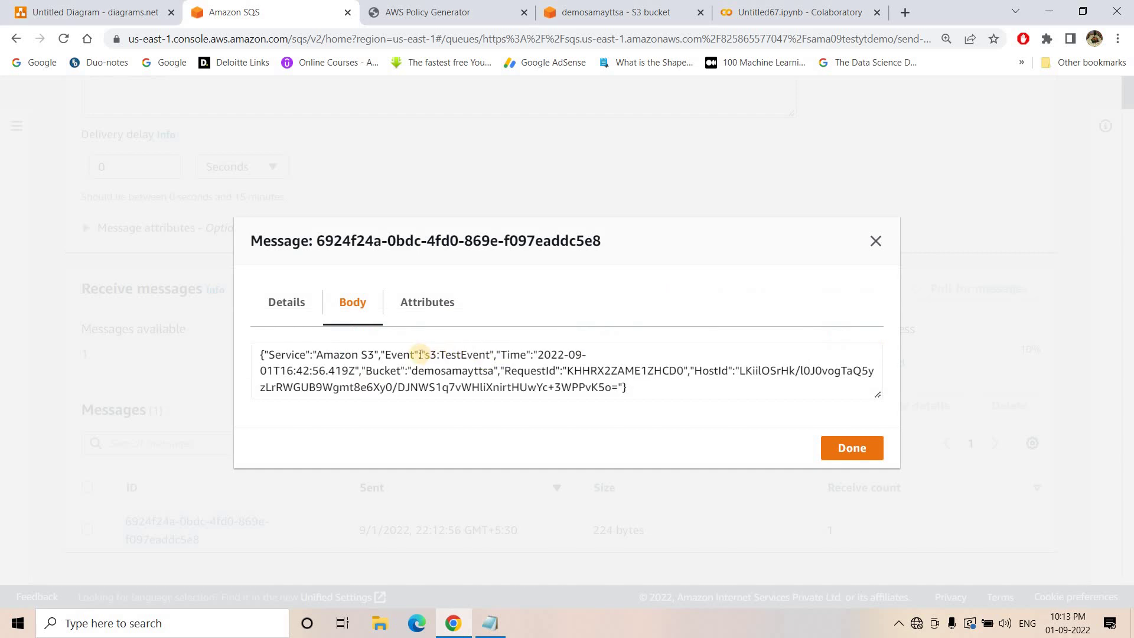
Examine the event entry in the received message's body, close the message and stop polling
{"action": "left_click_drag", "start_coordinate": [418, 354], "coordinate": [494, 354]}
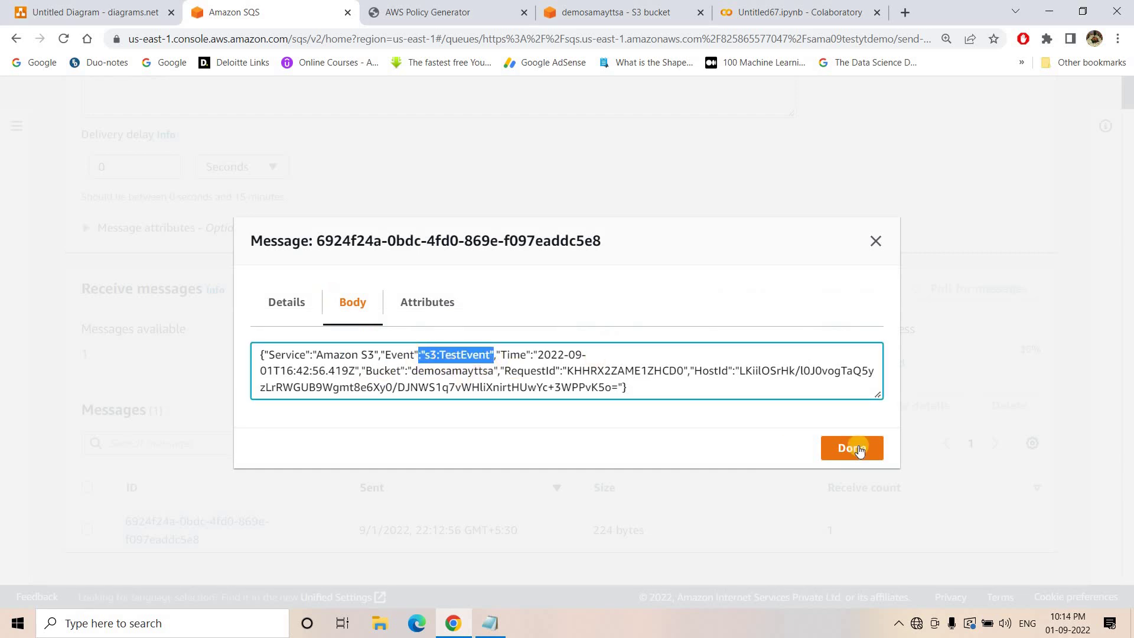
{"action": "left_click", "coordinate": [927, 380]}
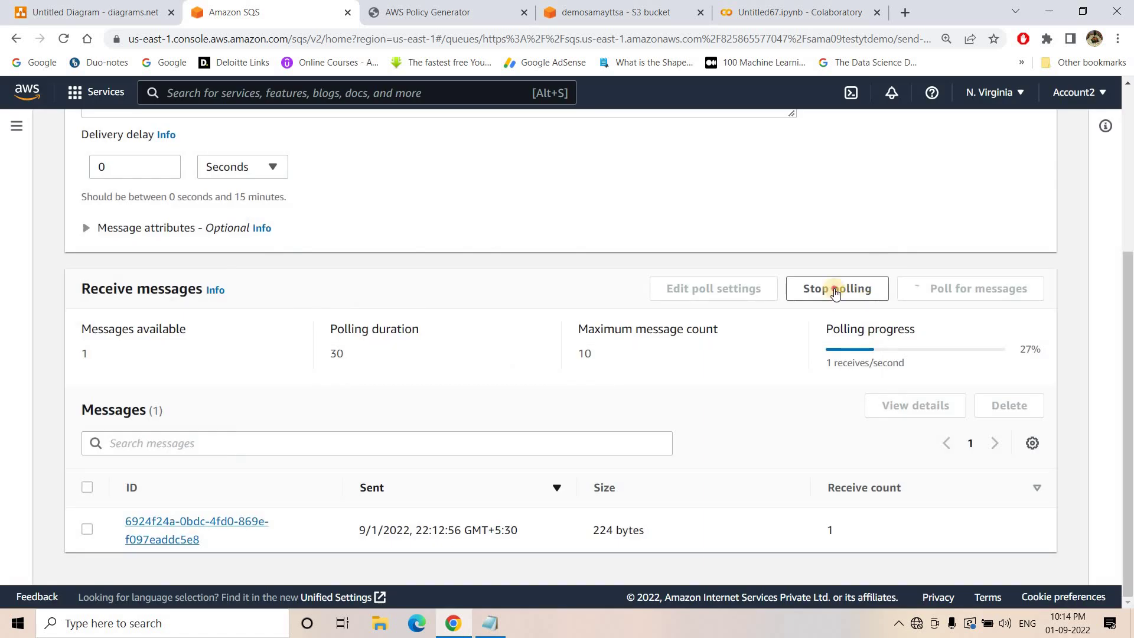
{"action": "left_click", "coordinate": [829, 295]}
Revisit the architecture diagram and close the AWS Policy Generator page
{"action": "left_click", "coordinate": [43, 8]}
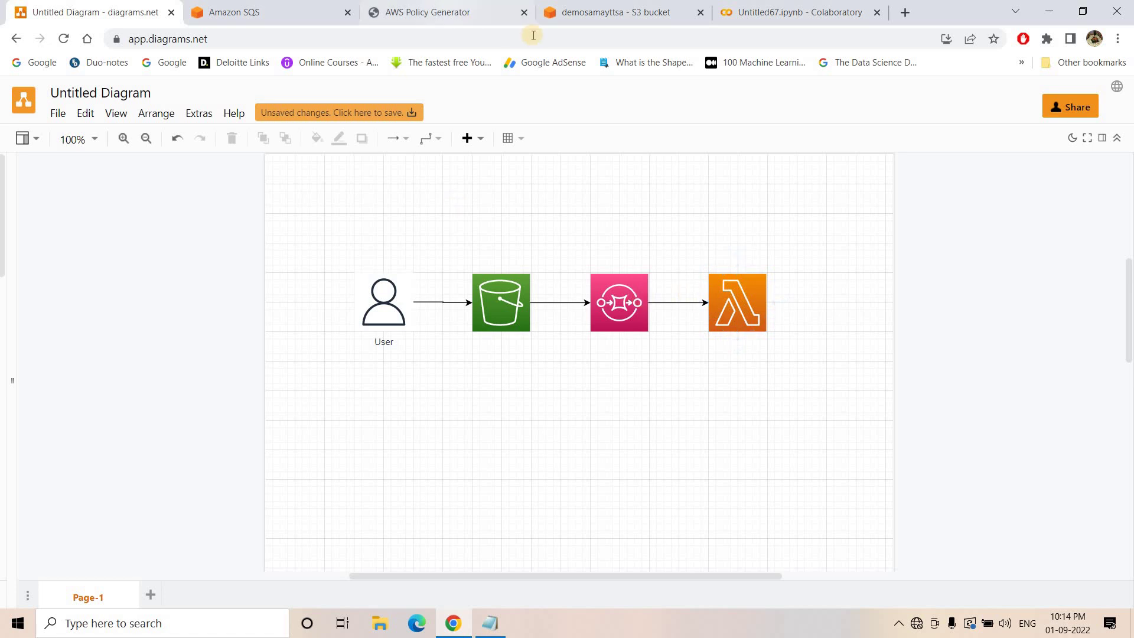
{"action": "left_click", "coordinate": [522, 13]}
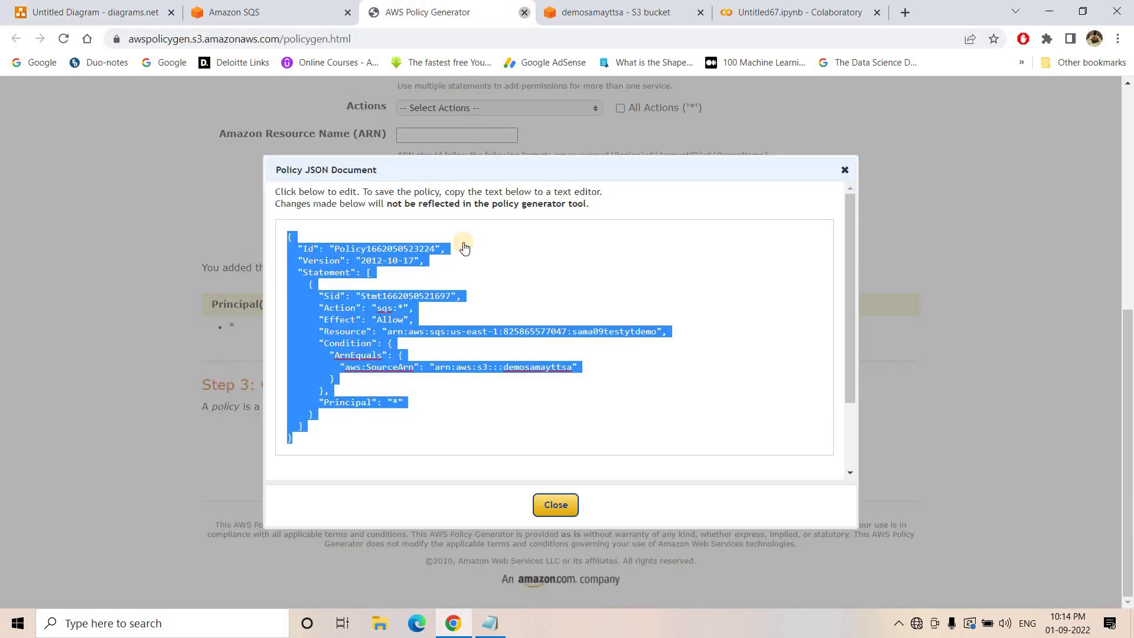
Close the AWS Policy Generator page, return to the SQS queue list and refresh it
{"action": "left_click", "coordinate": [522, 13]}
{"action": "key", "text": "ctrl+shift+Tab"}
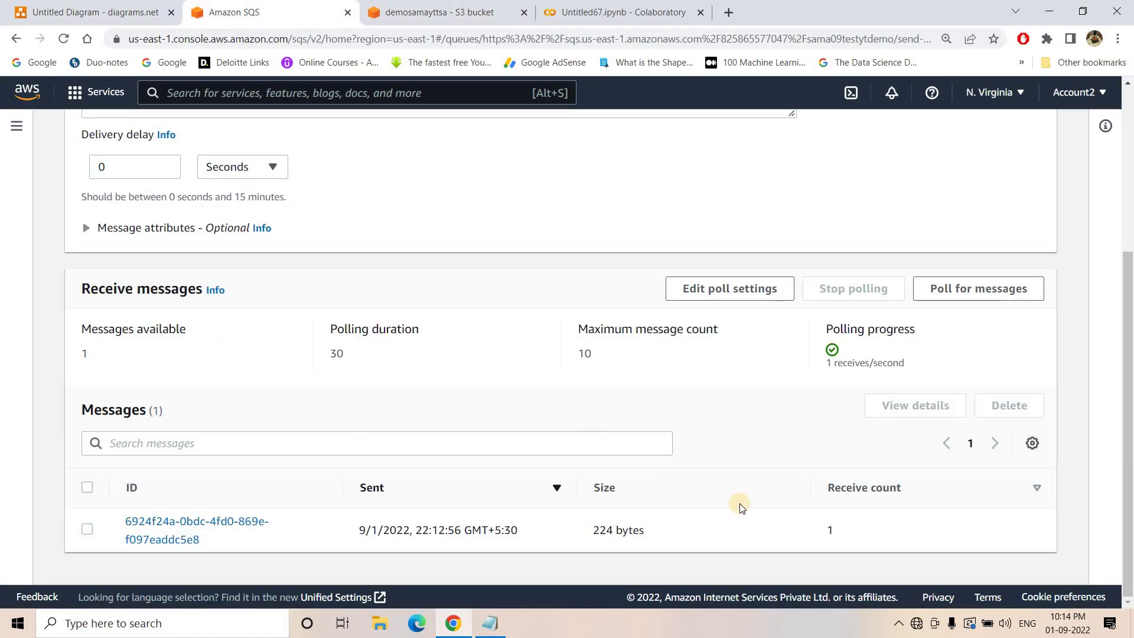
{"action": "scroll", "coordinate": [202, 153], "scroll_direction": "up", "scroll_amount": 5}
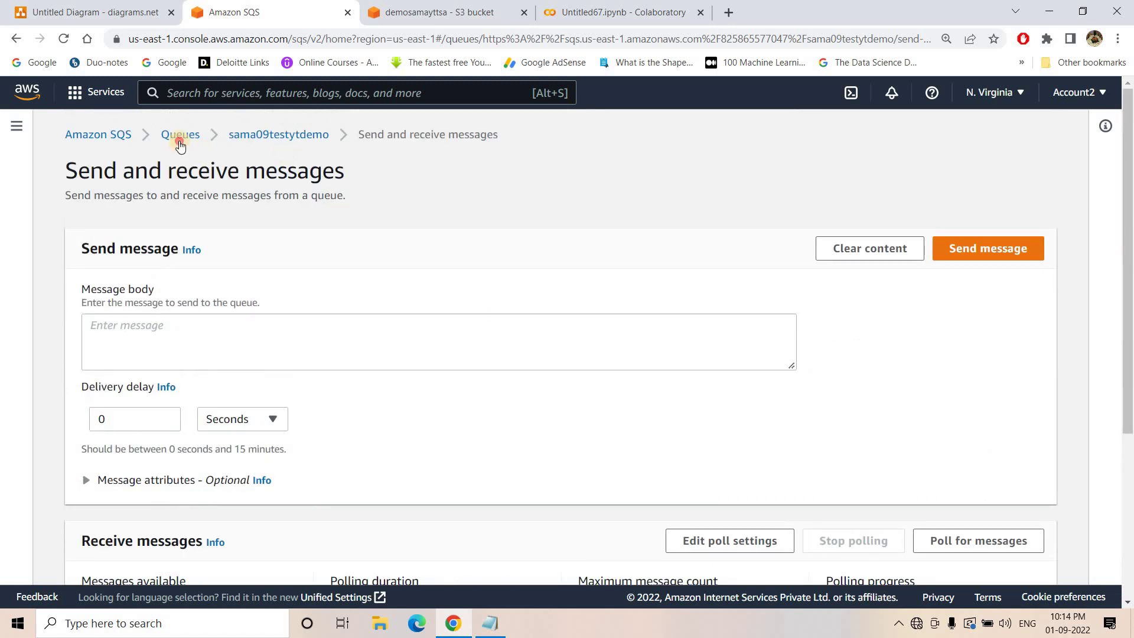
{"action": "key", "text": "alt+Left"}
{"action": "left_click", "coordinate": [476, 179]}
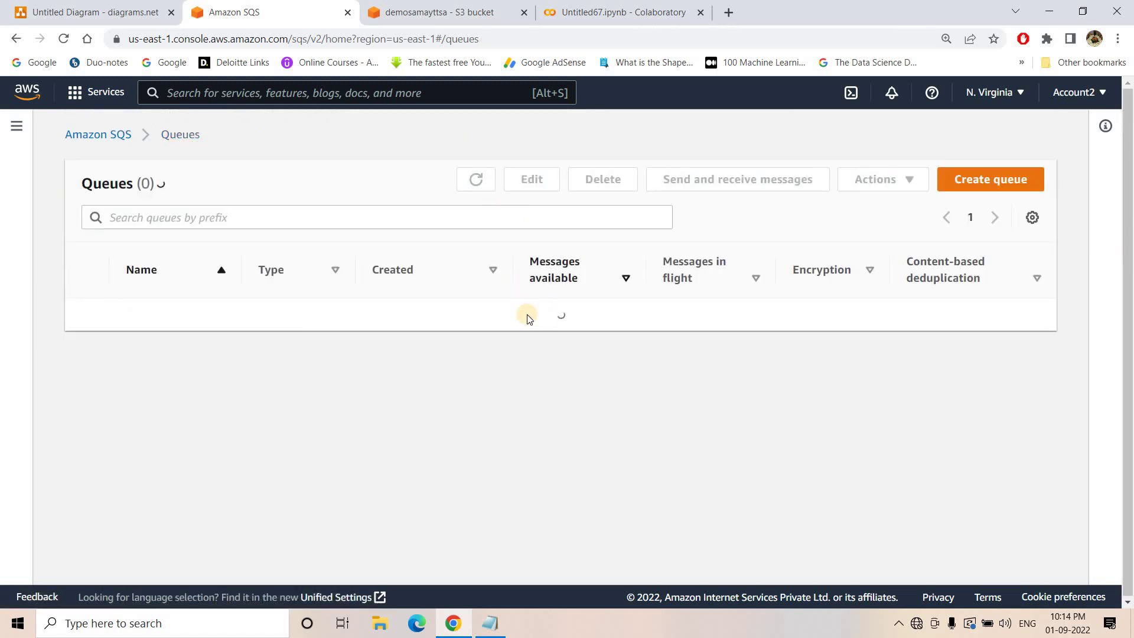
Open the AWS console home in a separate browser tab from the S3 bucket page and go to the Lambda functions list
{"action": "left_click", "coordinate": [449, 11]}
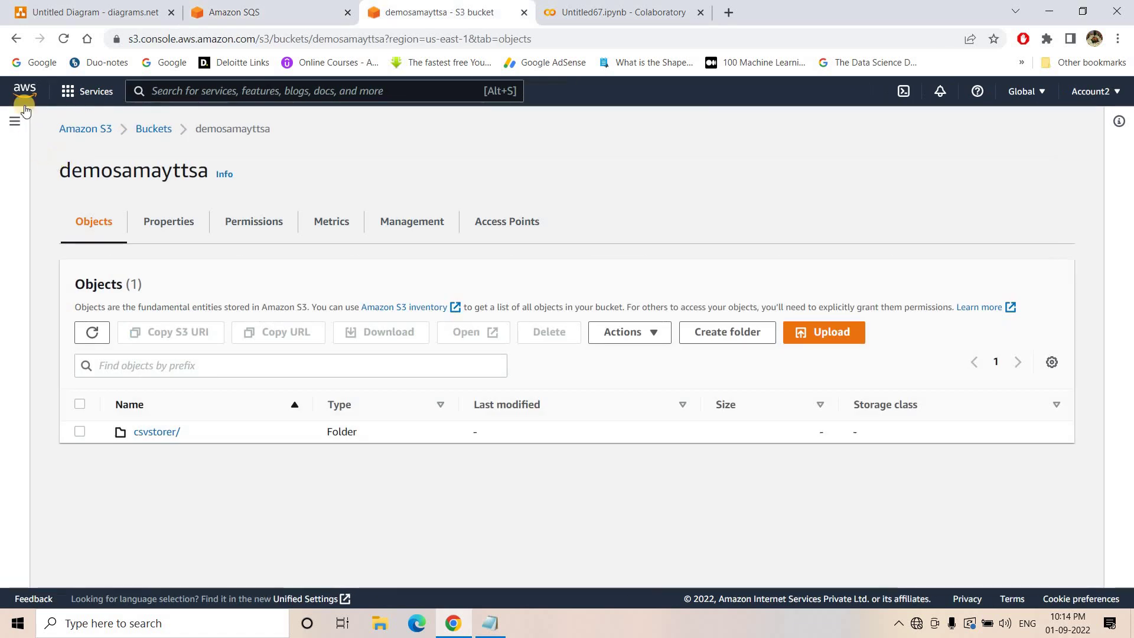
{"action": "right_click", "coordinate": [20, 91]}
{"action": "left_click", "coordinate": [53, 97]}
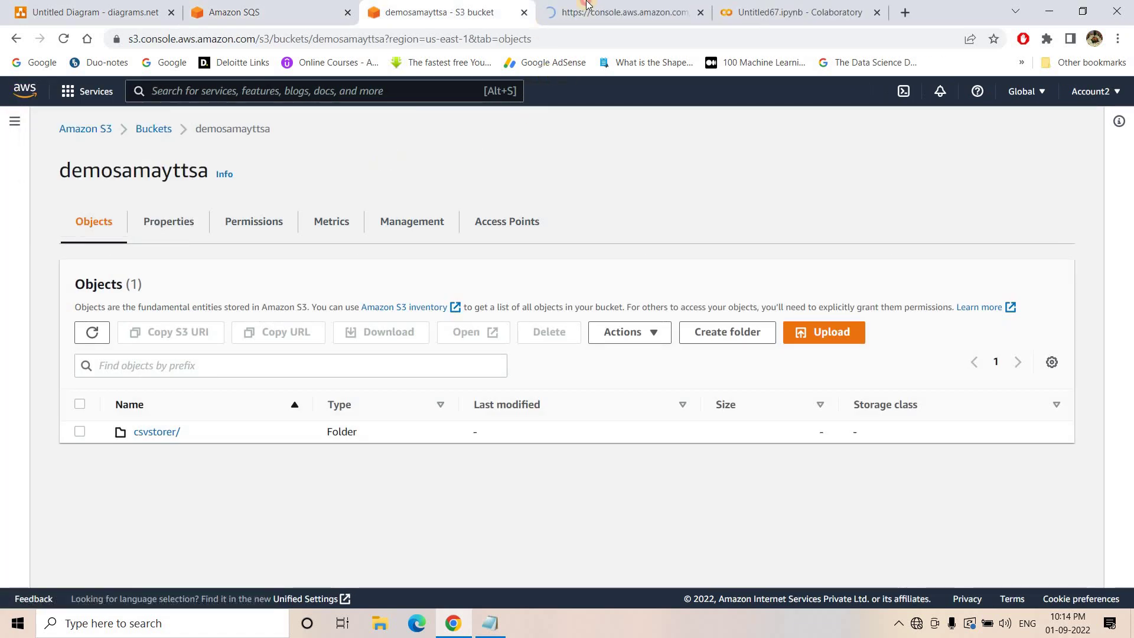
{"action": "left_click", "coordinate": [587, 5]}
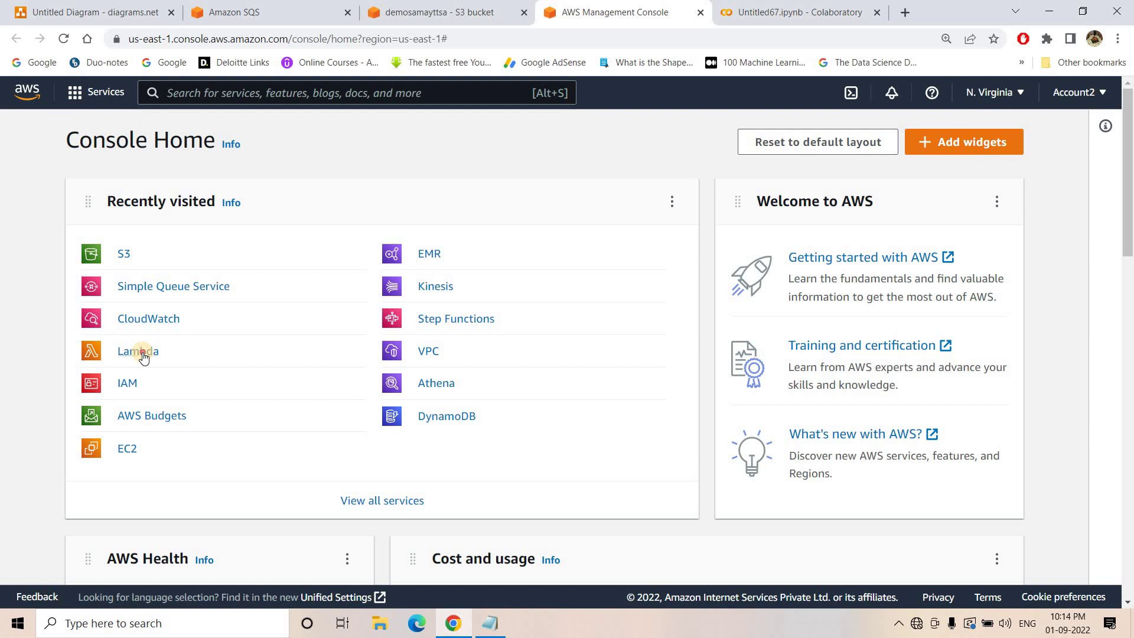
{"action": "left_click", "coordinate": [142, 354]}
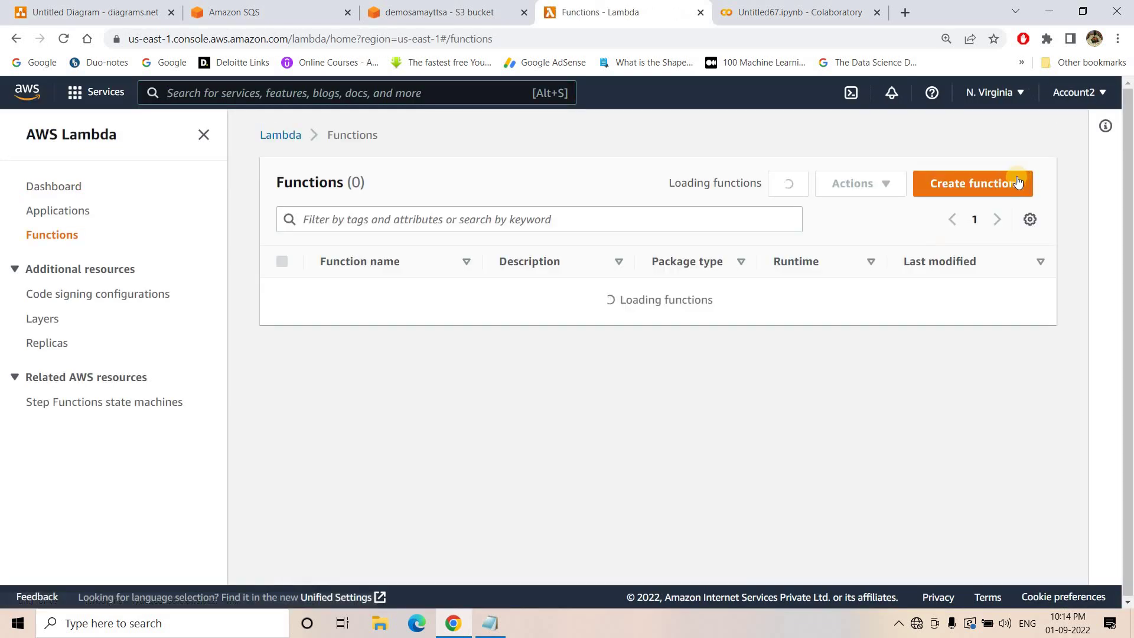
Create a Lambda function from scratch named demoytsqss3lambdaitegratuin with the Python 3.9 runtime
{"action": "left_click", "coordinate": [960, 192]}
{"action": "left_click", "coordinate": [167, 469]}
{"action": "type", "text": "demoytsqss3lambdaitegrat"}
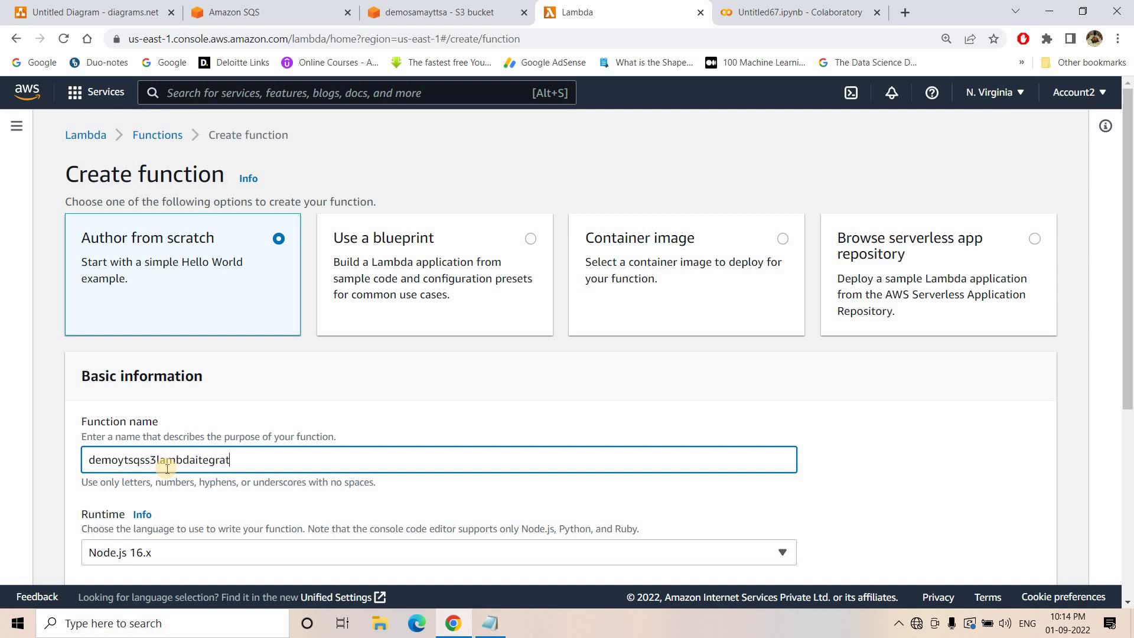
{"action": "scroll", "coordinate": [162, 443], "scroll_direction": "down", "scroll_amount": 2}
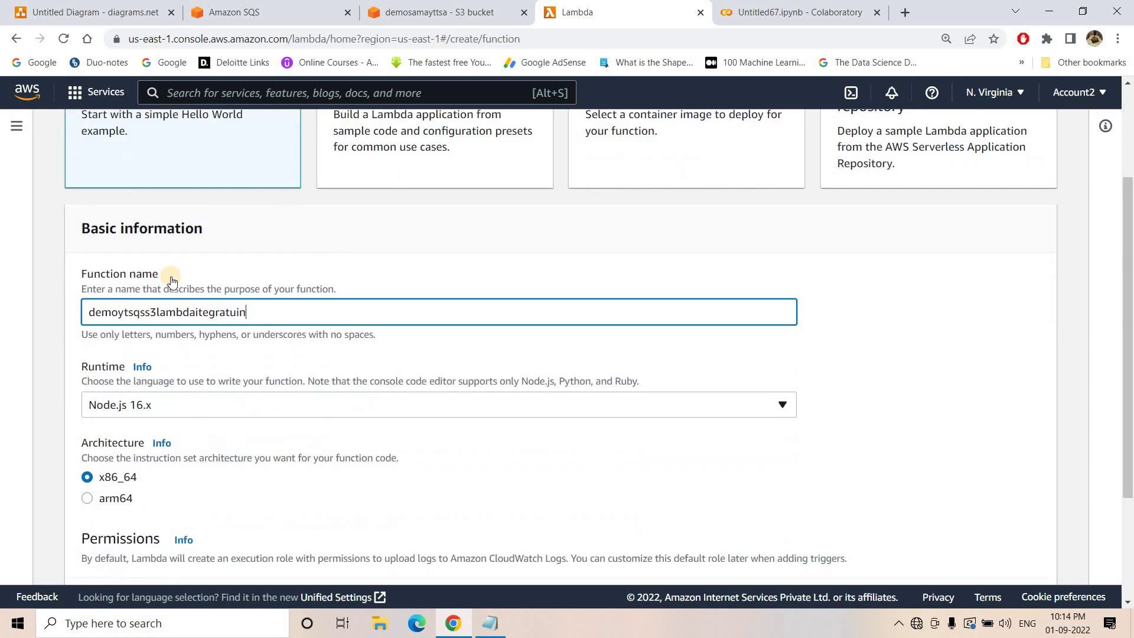
{"action": "left_click", "coordinate": [218, 405]}
{"action": "left_click", "coordinate": [263, 298]}
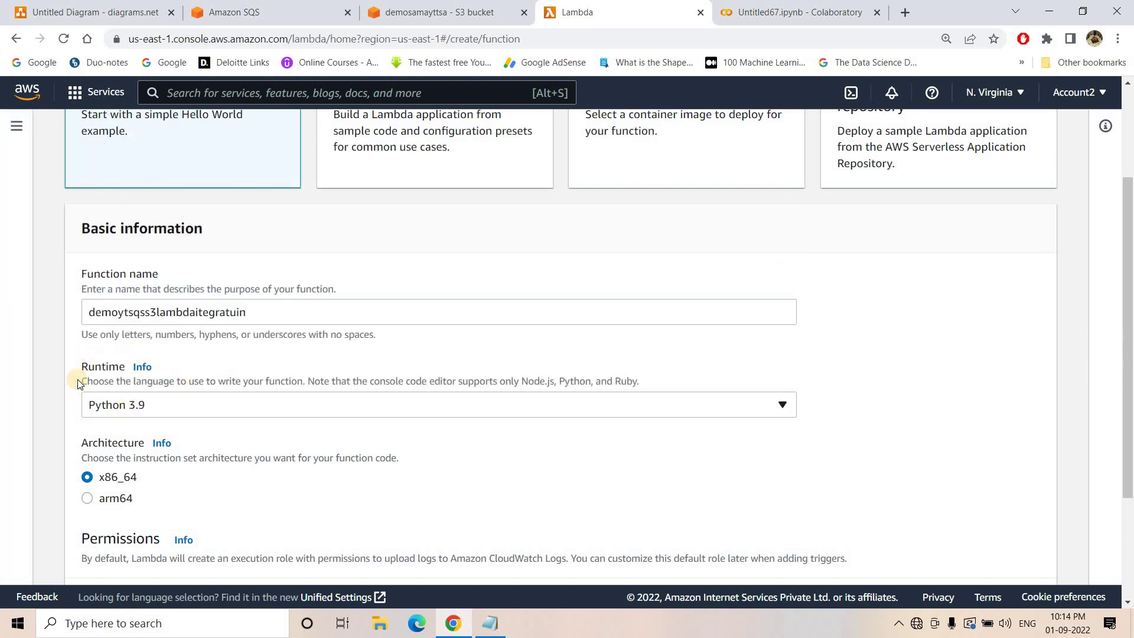
{"action": "scroll", "coordinate": [213, 409], "scroll_direction": "down", "scroll_amount": 3}
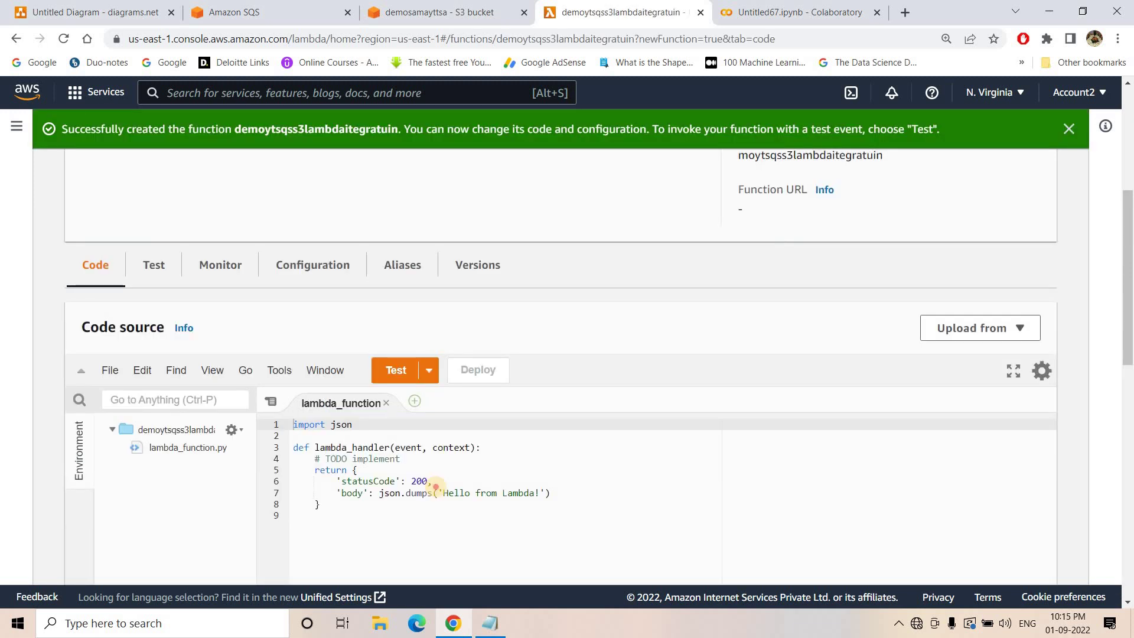
Replace the default lambda_function code with the event-handling script copied from the untitled Notepad file
{"action": "left_click", "coordinate": [437, 485]}
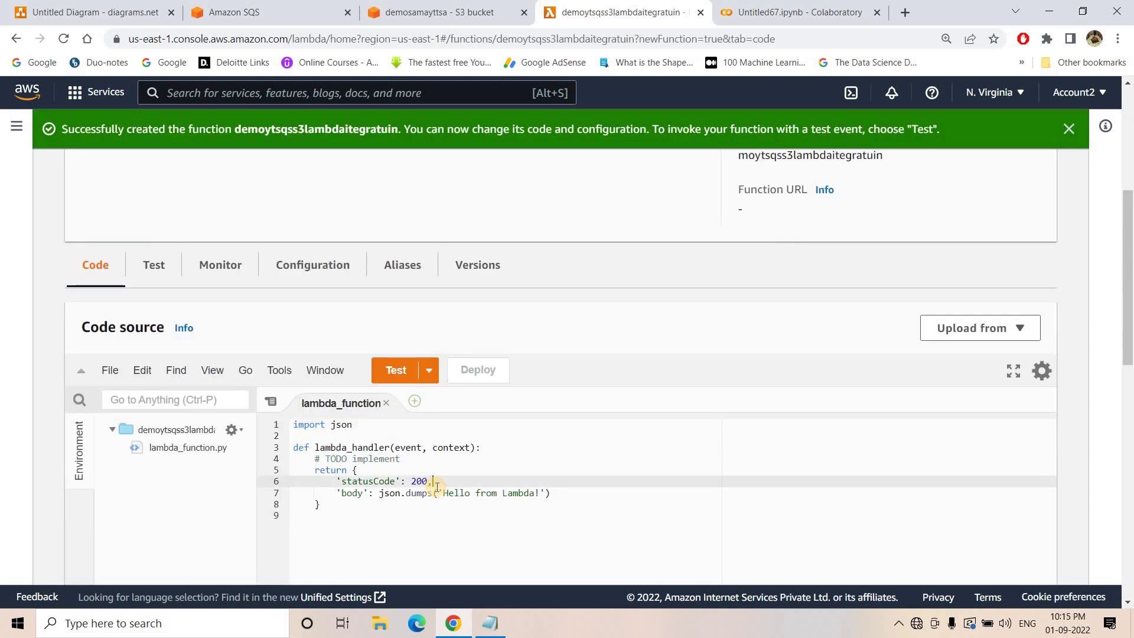
{"action": "key", "text": "ctrl+a"}
{"action": "key", "text": "BackSpace"}
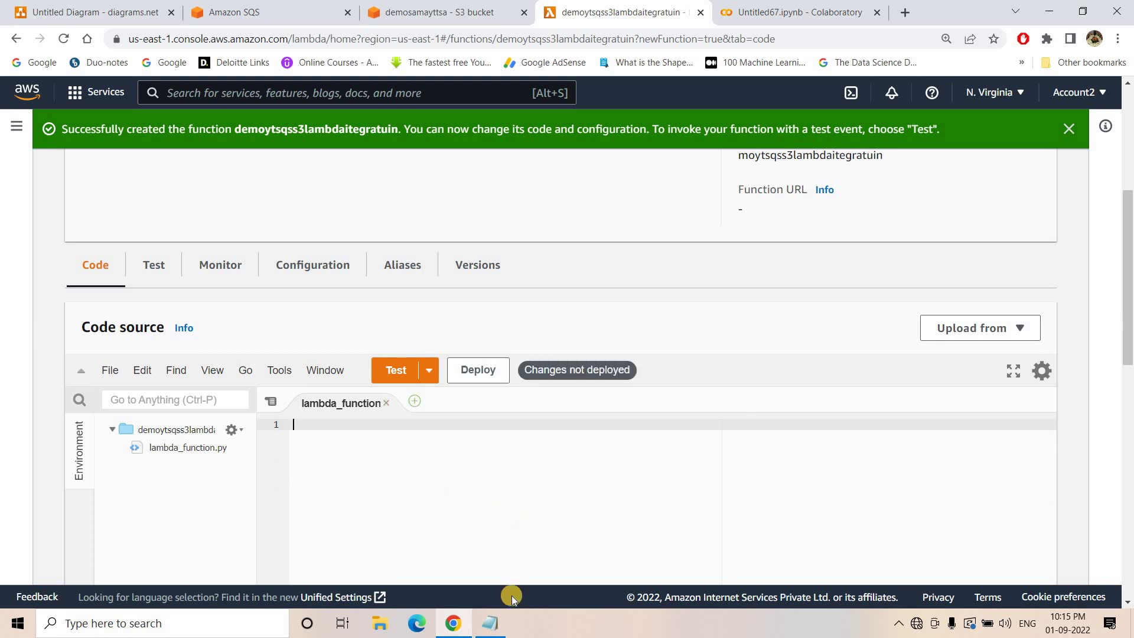
{"action": "left_click", "coordinate": [494, 624]}
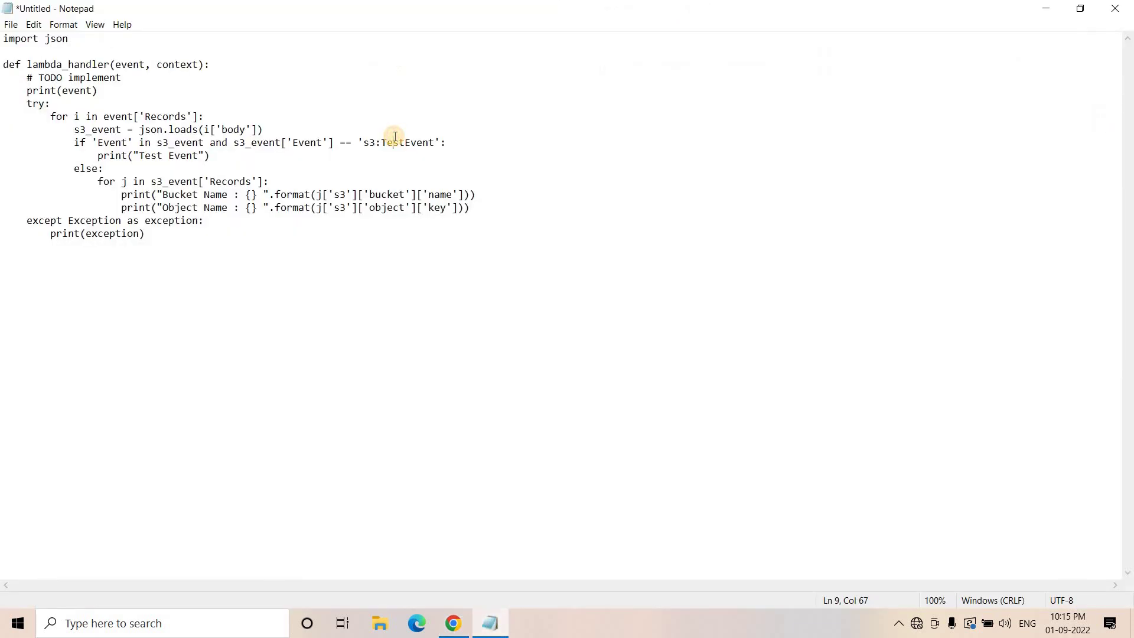
{"action": "key", "text": "ctrl+a"}
{"action": "key", "text": "ctrl+c"}
{"action": "left_click", "coordinate": [395, 137]}
{"action": "key", "text": "alt+Tab"}
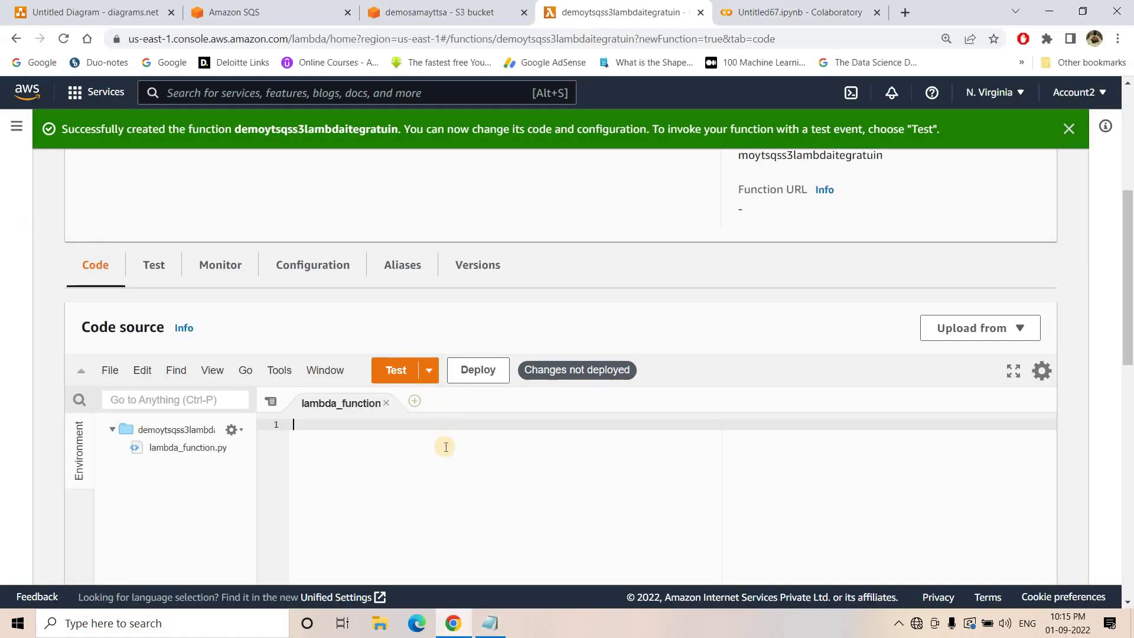
{"action": "key", "text": "ctrl+v"}
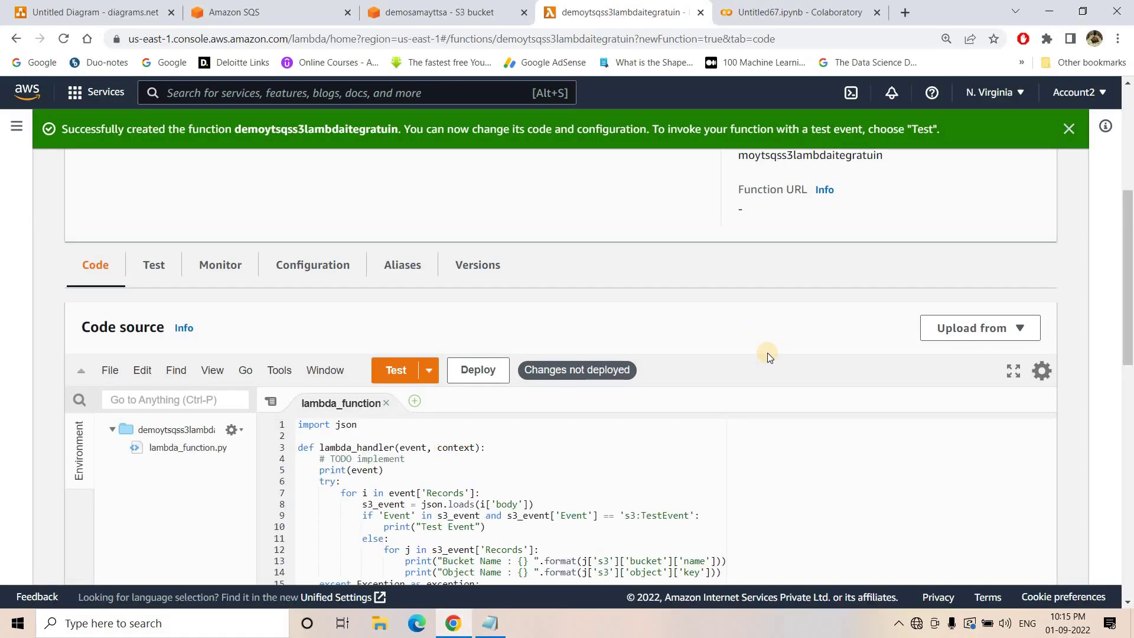
Check the pasted handler code and deploy it to the Lambda function
{"action": "scroll", "coordinate": [455, 390], "scroll_direction": "down", "scroll_amount": 3}
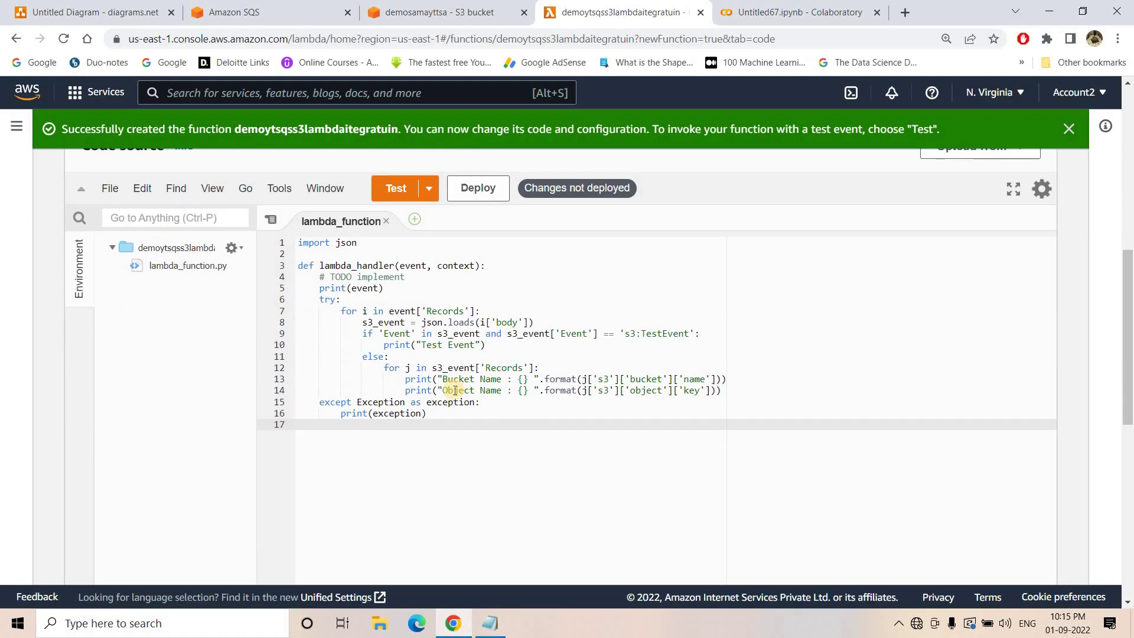
{"action": "scroll", "coordinate": [466, 331], "scroll_direction": "up", "scroll_amount": 1}
{"action": "left_click", "coordinate": [487, 268]}
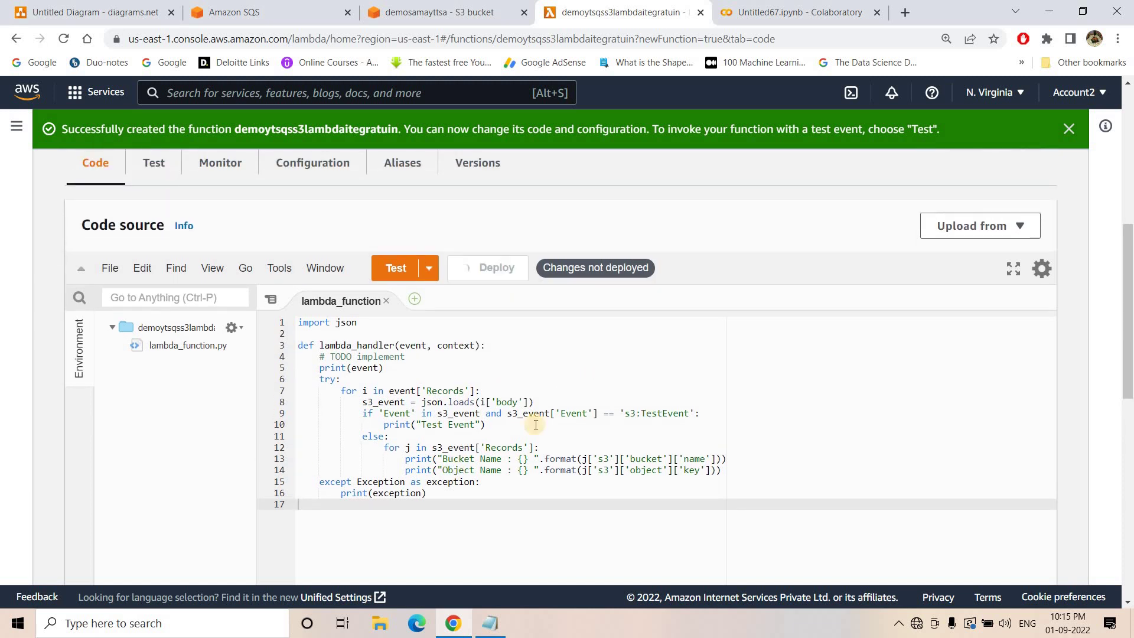
Revisit the architecture diagram's SQS-to-Lambda connection and return to the Lambda function page
{"action": "scroll", "coordinate": [481, 375], "scroll_direction": "up", "scroll_amount": 3}
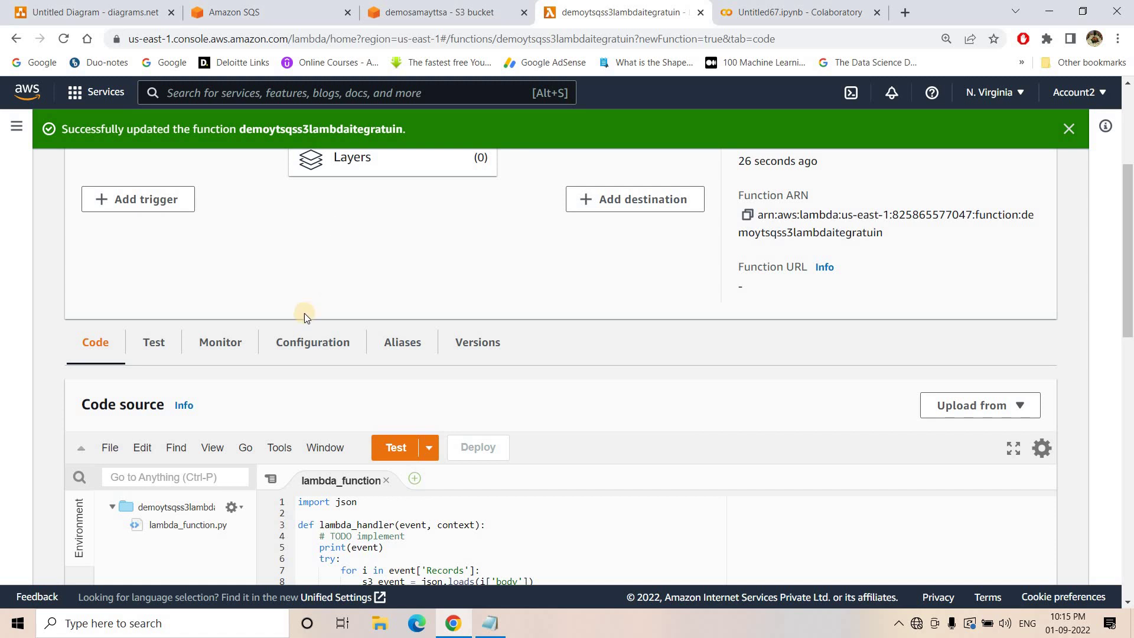
{"action": "scroll", "coordinate": [304, 313], "scroll_direction": "up", "scroll_amount": 1}
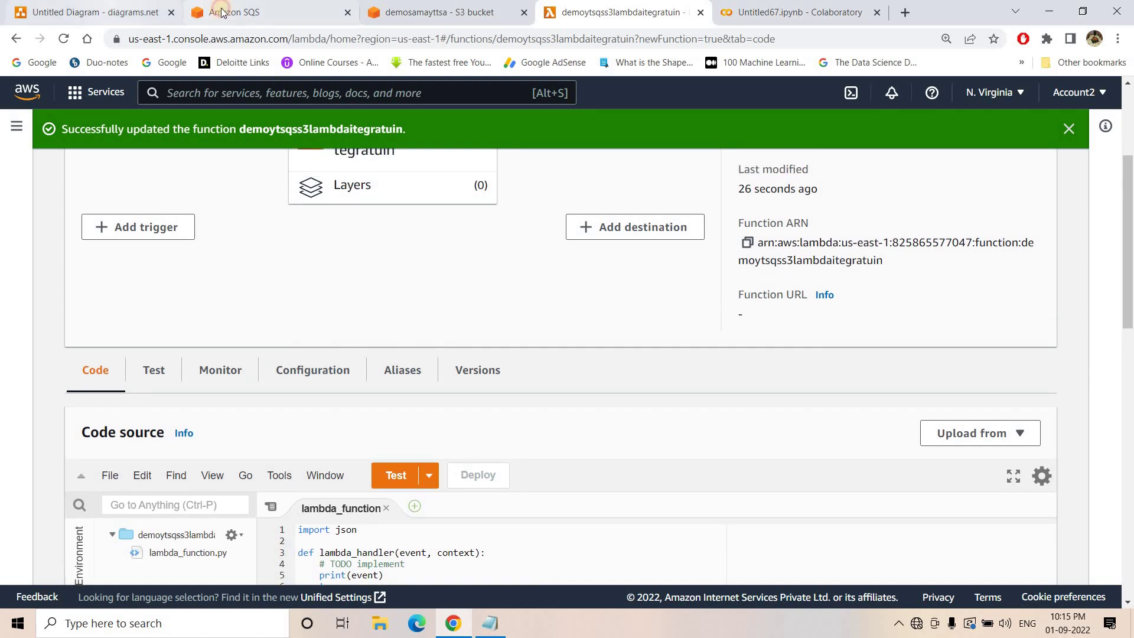
{"action": "left_click", "coordinate": [94, 12]}
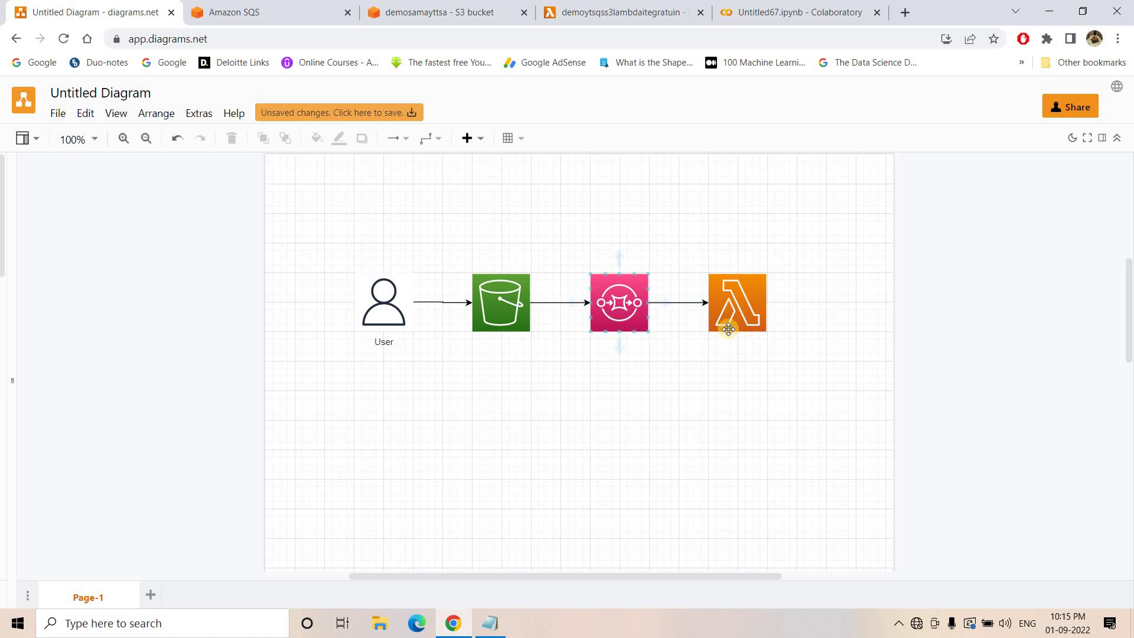
{"action": "left_click", "coordinate": [620, 12]}
Open the Lambda function's execution role in IAM from its permissions configuration
{"action": "scroll", "coordinate": [329, 305], "scroll_direction": "down", "scroll_amount": 2}
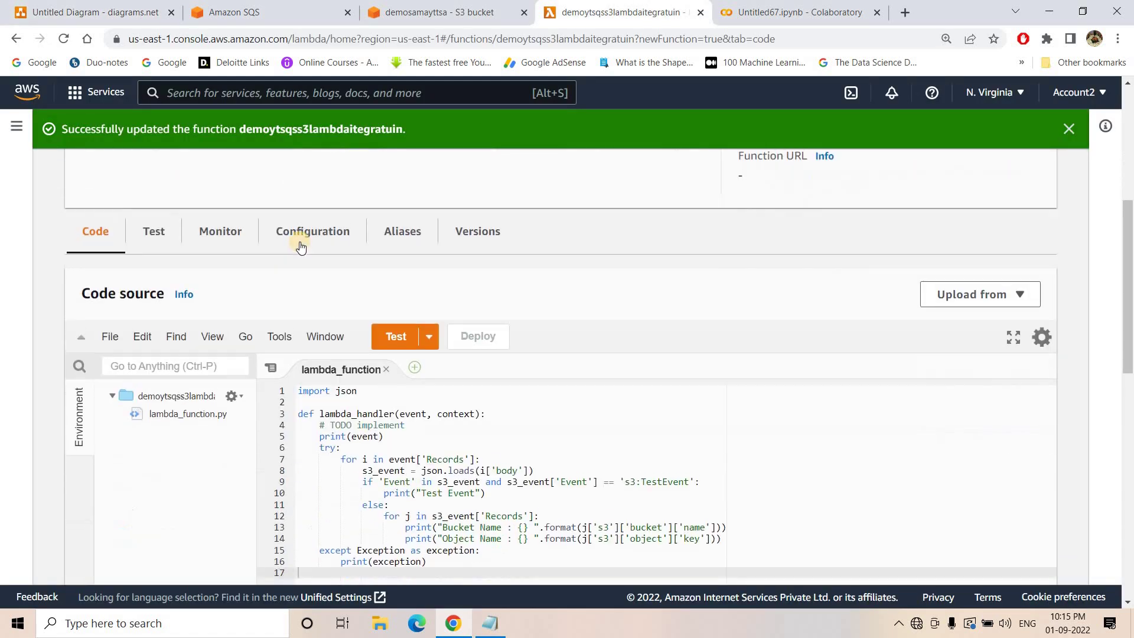
{"action": "left_click", "coordinate": [300, 238]}
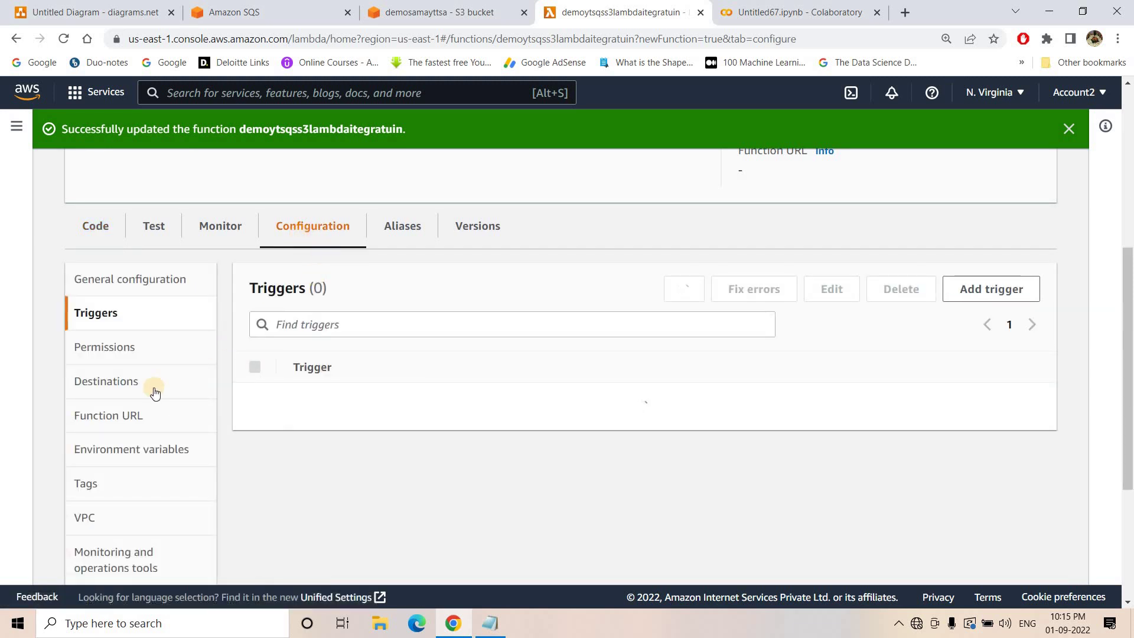
{"action": "left_click", "coordinate": [120, 358]}
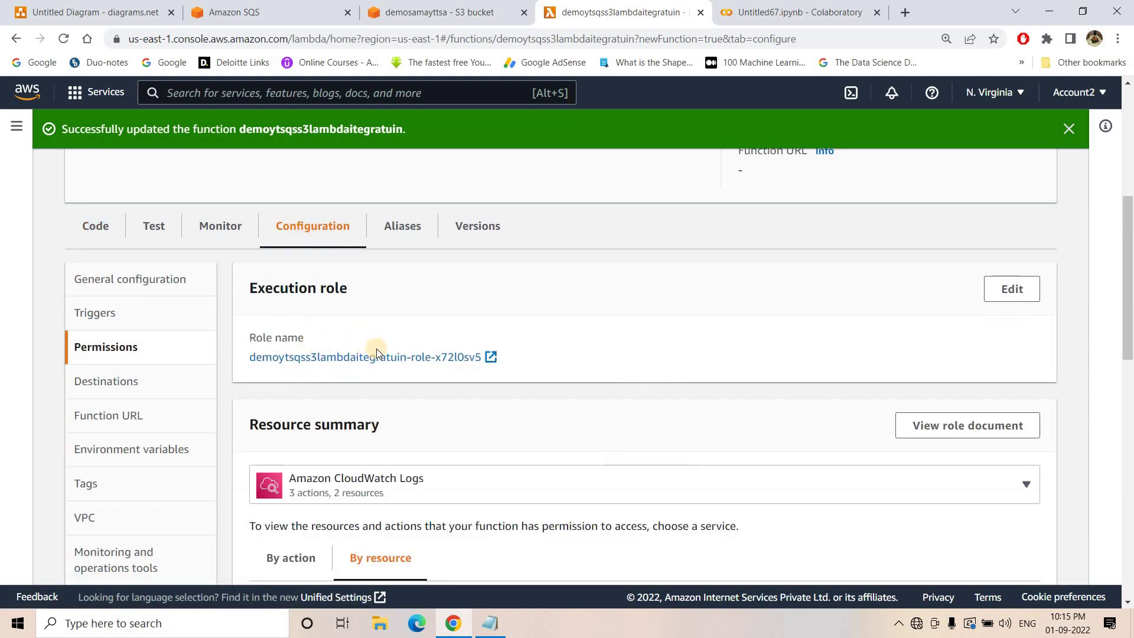
{"action": "left_click", "coordinate": [377, 358]}
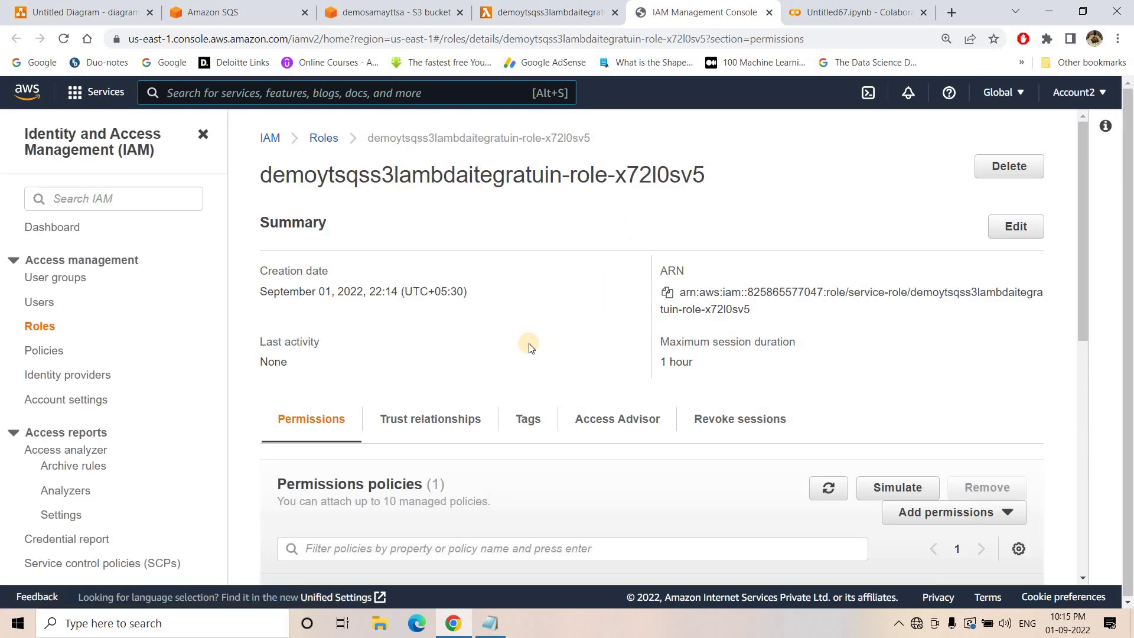
Attach the AmazonSQSFullAccess policy to the Lambda execution role, filtering the policies by sqs, and check the role's policy list
{"action": "scroll", "coordinate": [530, 343], "scroll_direction": "down", "scroll_amount": 8}
{"action": "scroll", "coordinate": [1009, 176], "scroll_direction": "up", "scroll_amount": 2}
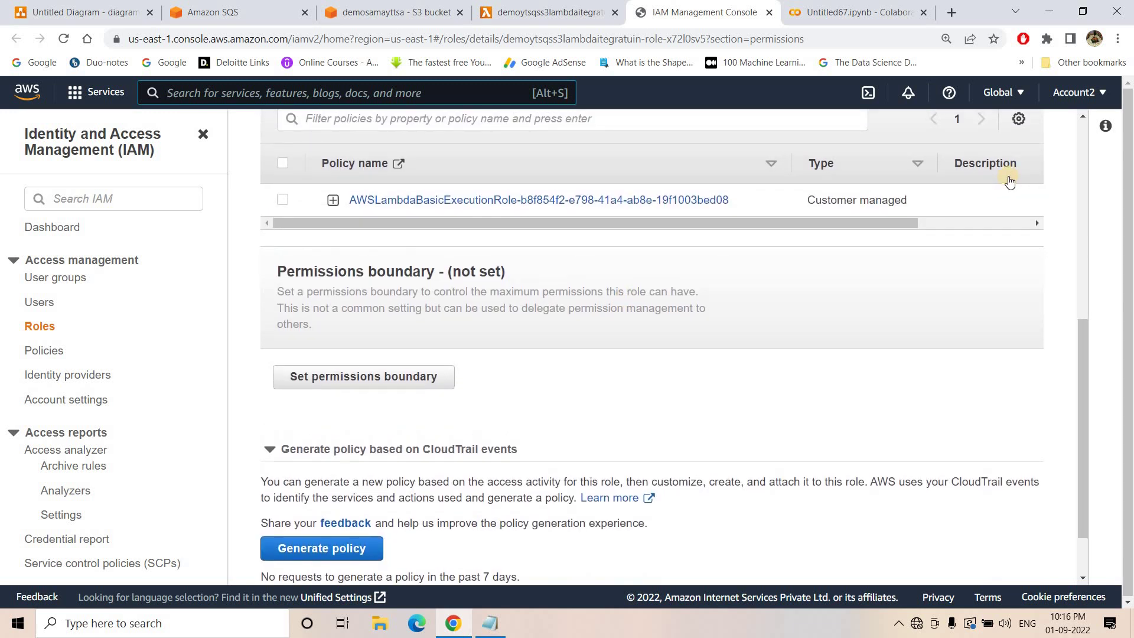
{"action": "left_click", "coordinate": [964, 175]}
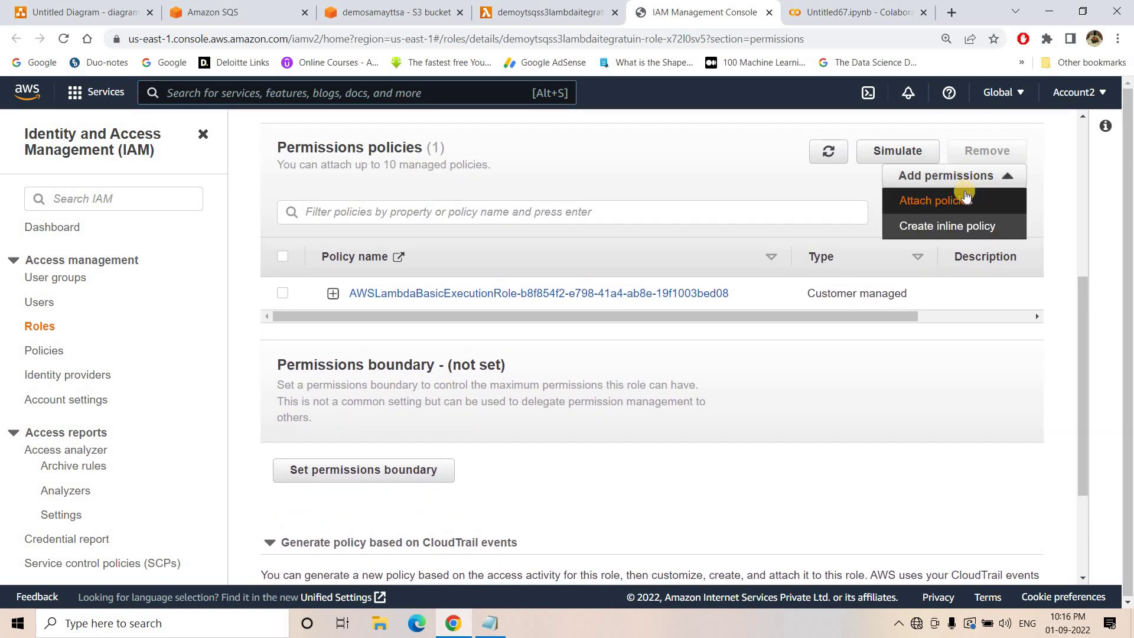
{"action": "left_click", "coordinate": [964, 198]}
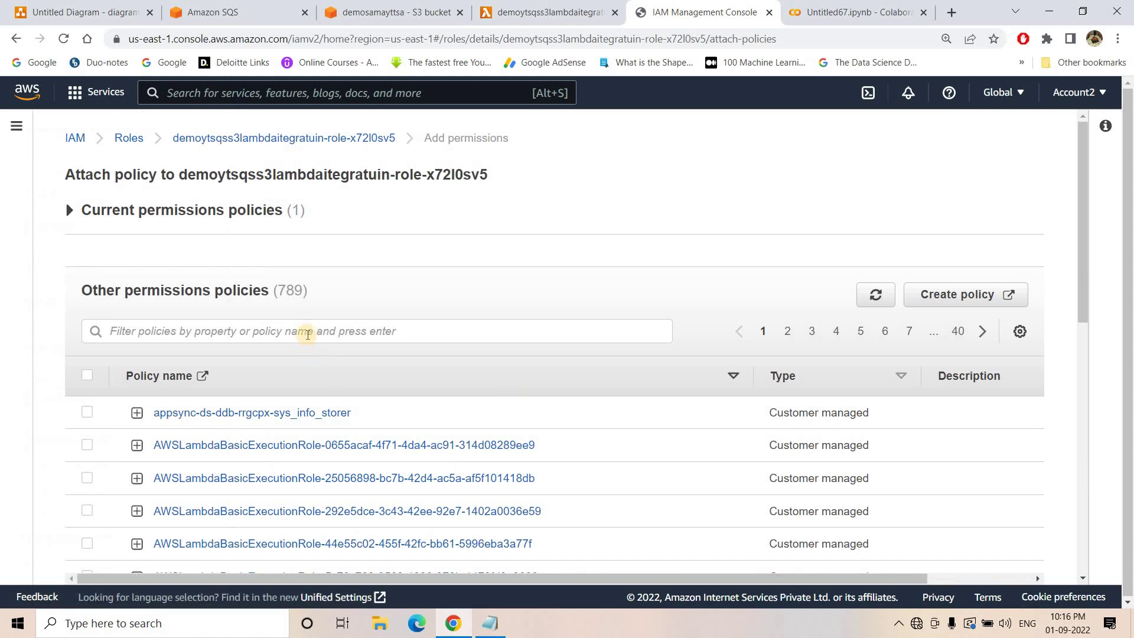
{"action": "left_click", "coordinate": [308, 332]}
{"action": "type", "text": "sqs"}
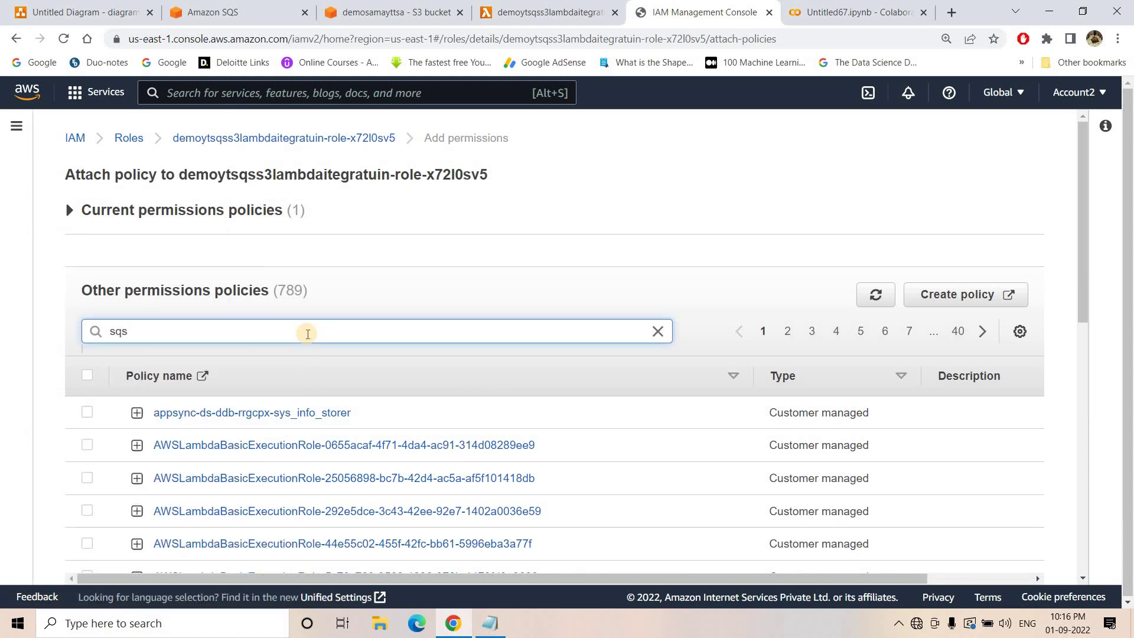
{"action": "key", "text": "Return"}
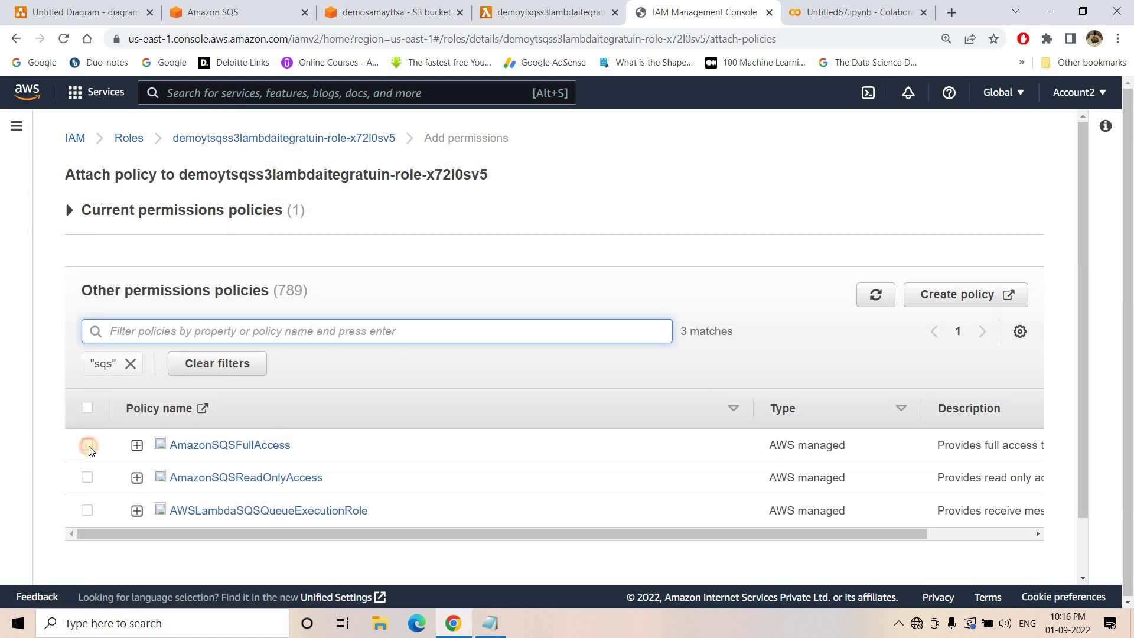
{"action": "left_click", "coordinate": [88, 446]}
{"action": "scroll", "coordinate": [975, 372], "scroll_direction": "down", "scroll_amount": 2}
{"action": "left_click", "coordinate": [973, 539]}
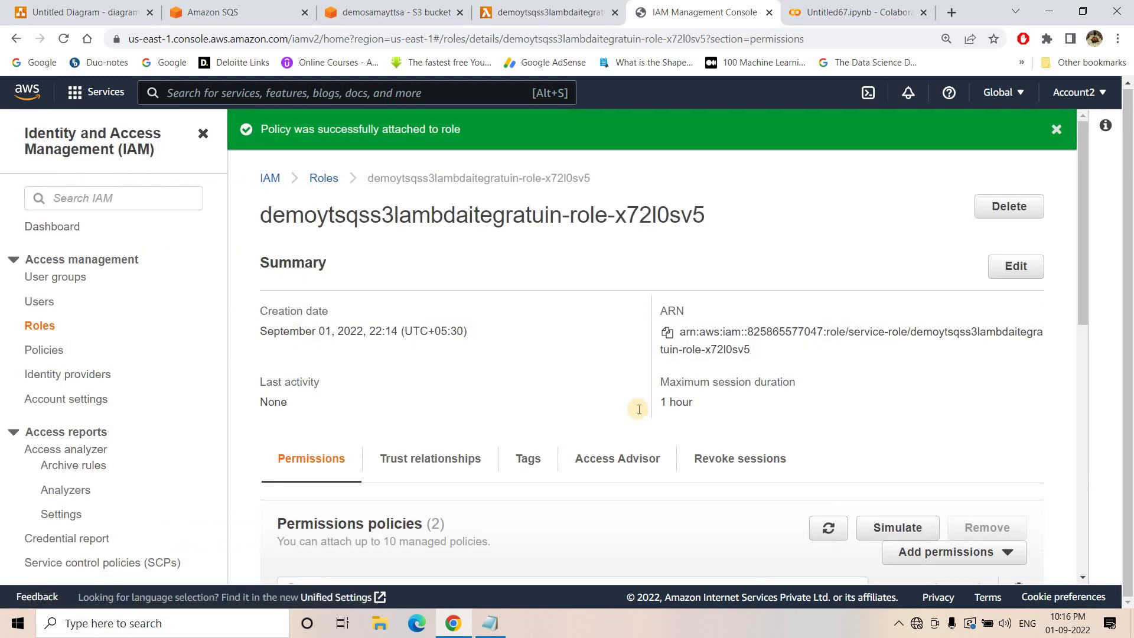
{"action": "scroll", "coordinate": [436, 234], "scroll_direction": "down", "scroll_amount": 8}
{"action": "scroll", "coordinate": [451, 224], "scroll_direction": "up", "scroll_amount": 2}
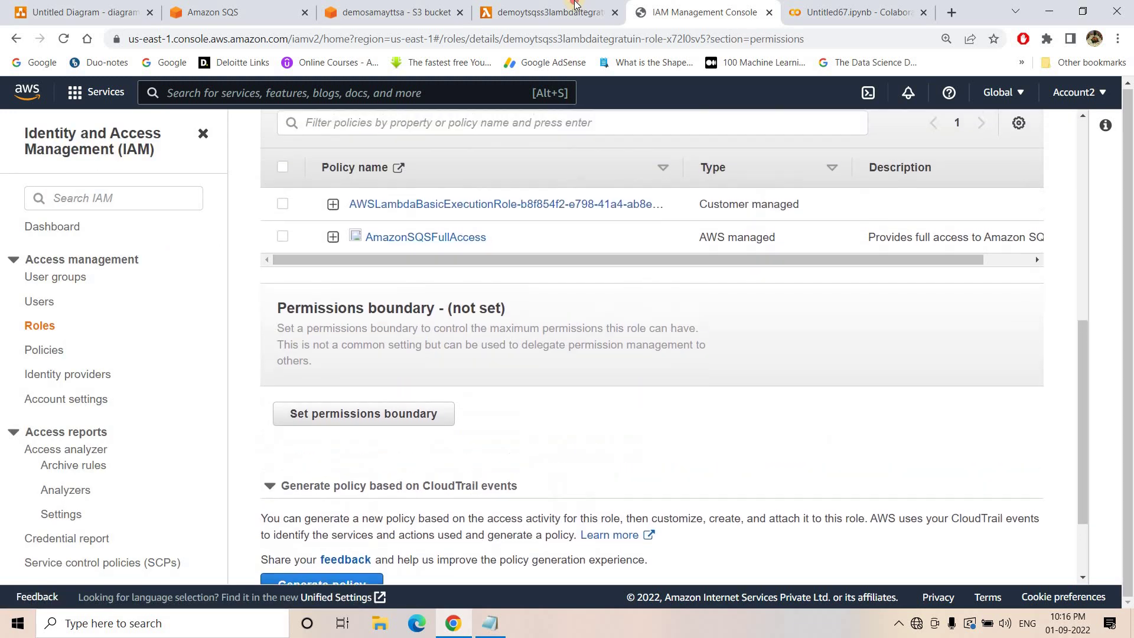
Return to the Lambda function's code source and examine the lambda_handler code
{"action": "key", "text": "ctrl+shift+Tab"}
{"action": "scroll", "coordinate": [337, 365], "scroll_direction": "up", "scroll_amount": 3}
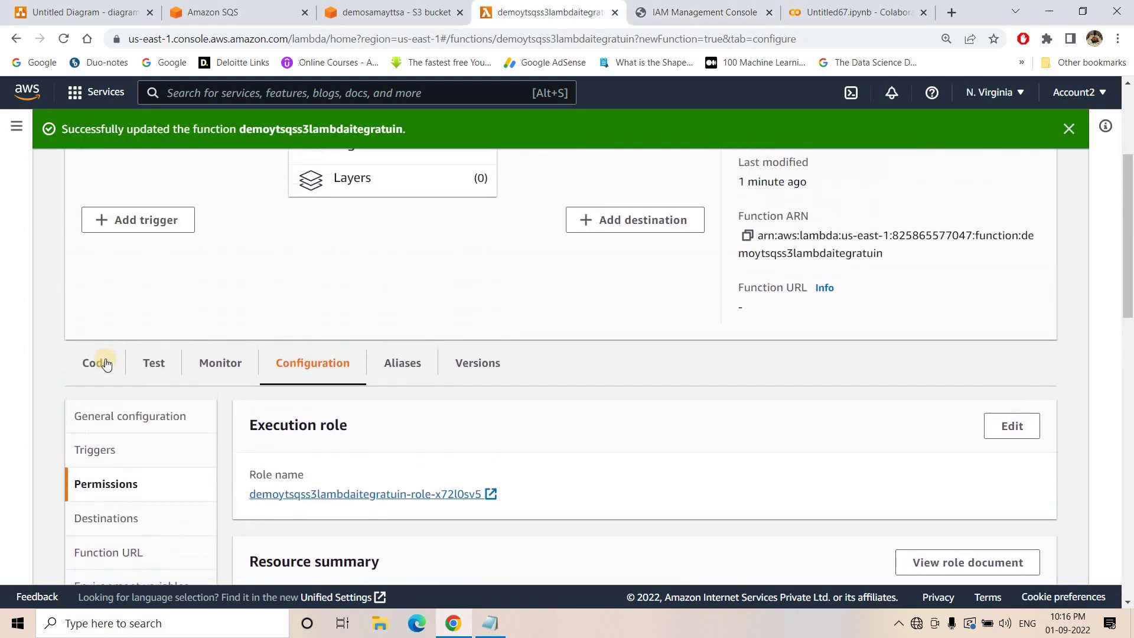
{"action": "left_click", "coordinate": [98, 367]}
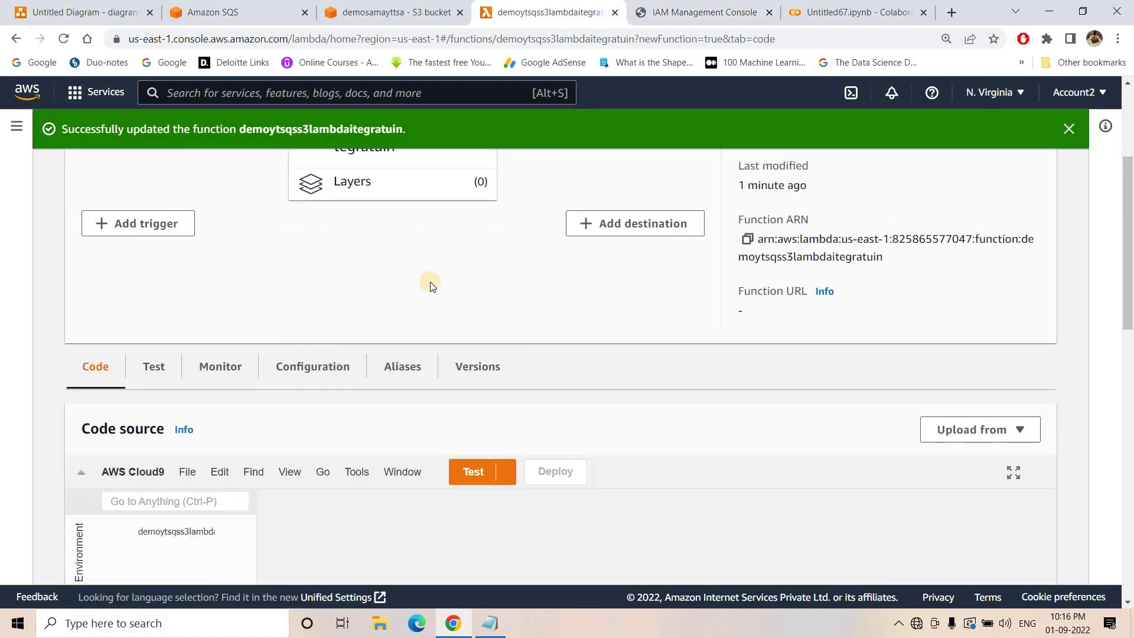
{"action": "scroll", "coordinate": [430, 284], "scroll_direction": "down", "scroll_amount": 2}
{"action": "scroll", "coordinate": [430, 281], "scroll_direction": "down", "scroll_amount": 4}
{"action": "left_click", "coordinate": [470, 310]}
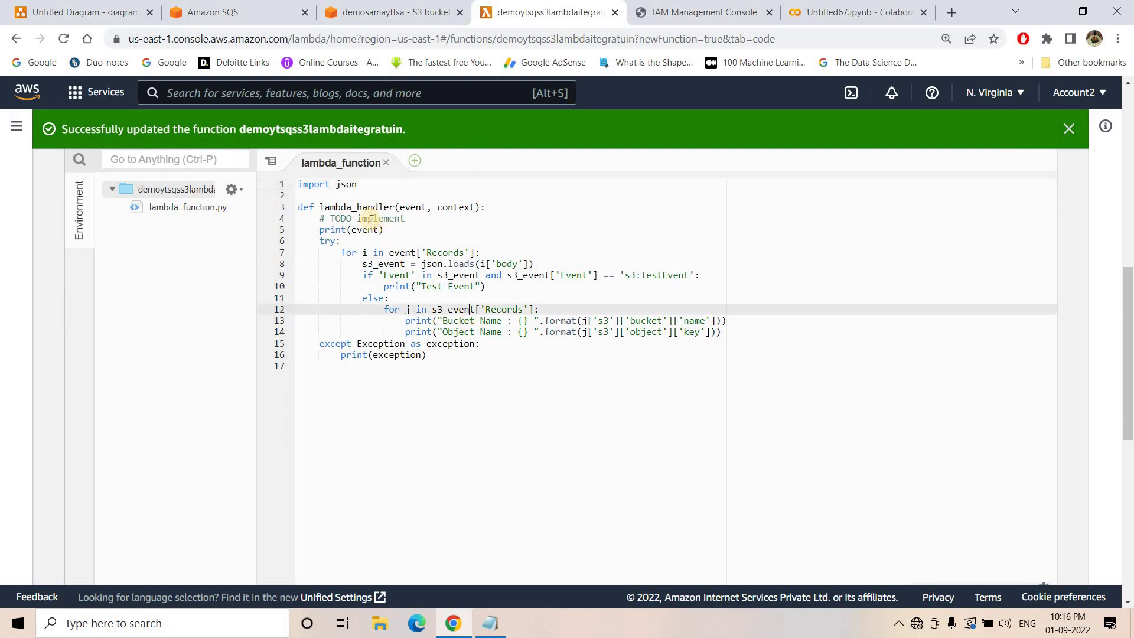
Examine how the handler loops over the event records, skips the S3 test event, and prints the bucket and object names
{"action": "left_click_drag", "start_coordinate": [476, 205], "coordinate": [327, 188]}
{"action": "left_click", "coordinate": [354, 186]}
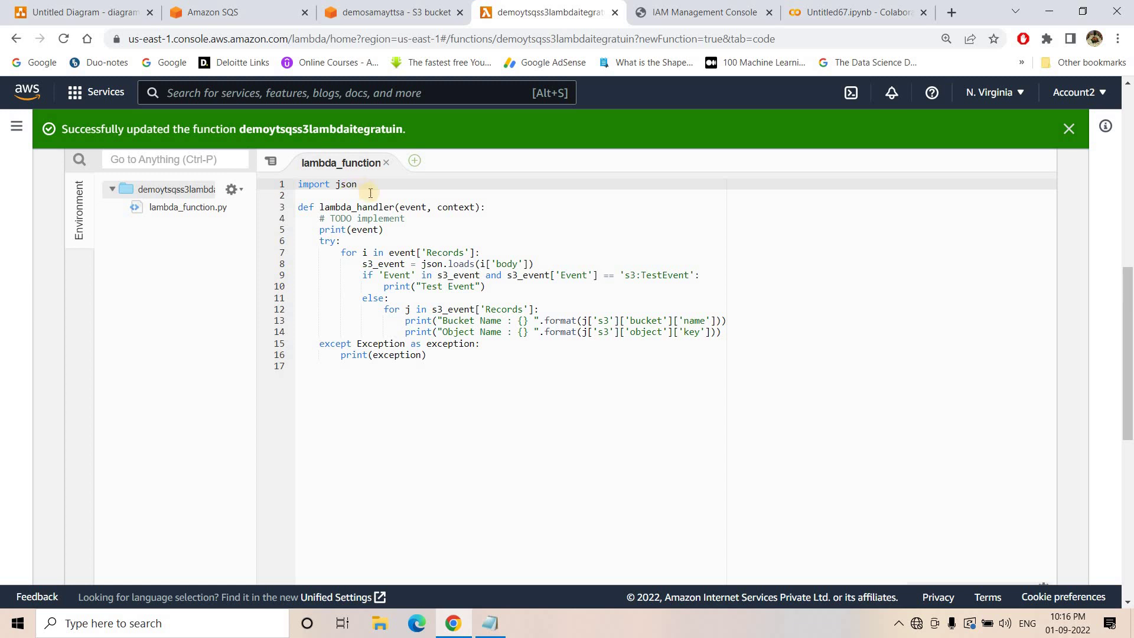
{"action": "left_click_drag", "start_coordinate": [395, 237], "coordinate": [732, 332]}
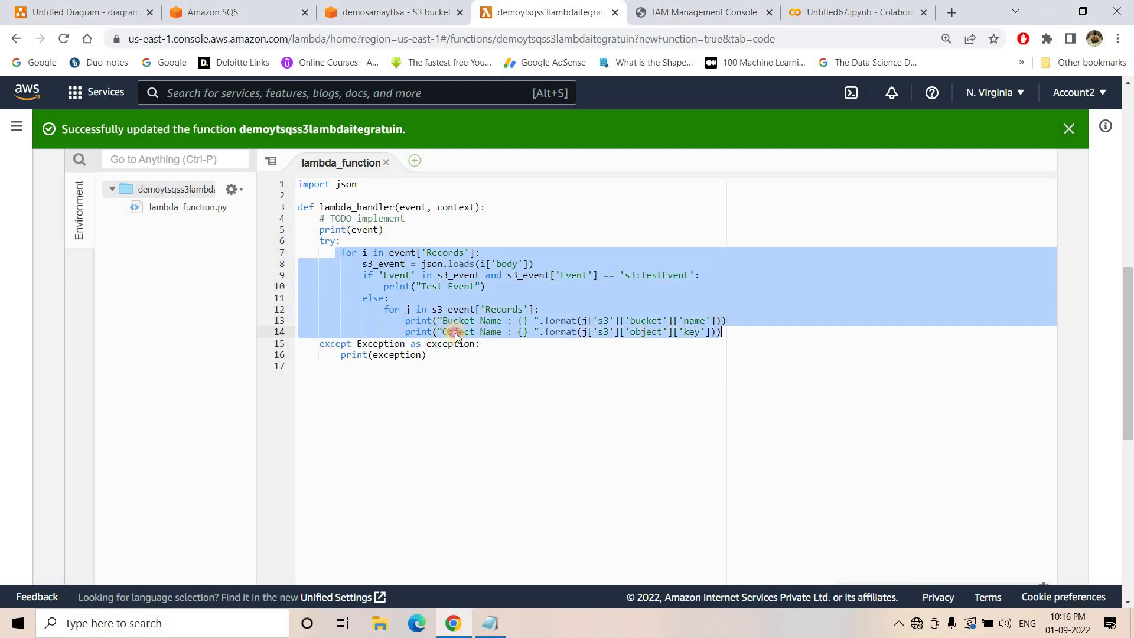
{"action": "key", "text": "Escape"}
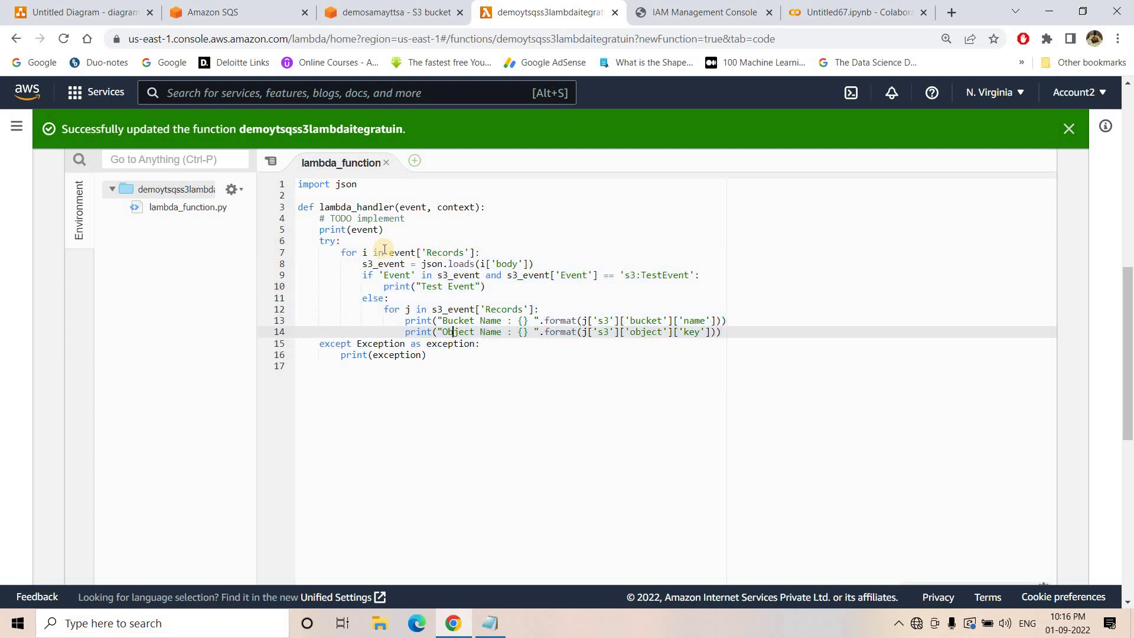
{"action": "left_click_drag", "start_coordinate": [385, 254], "coordinate": [476, 254]}
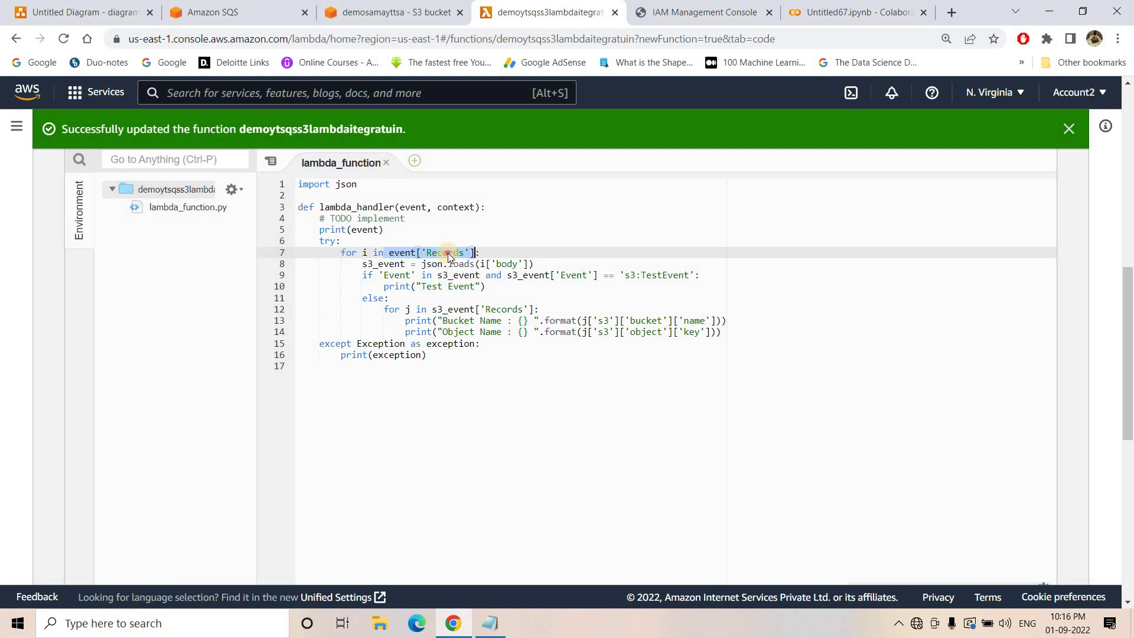
{"action": "left_click", "coordinate": [448, 253]}
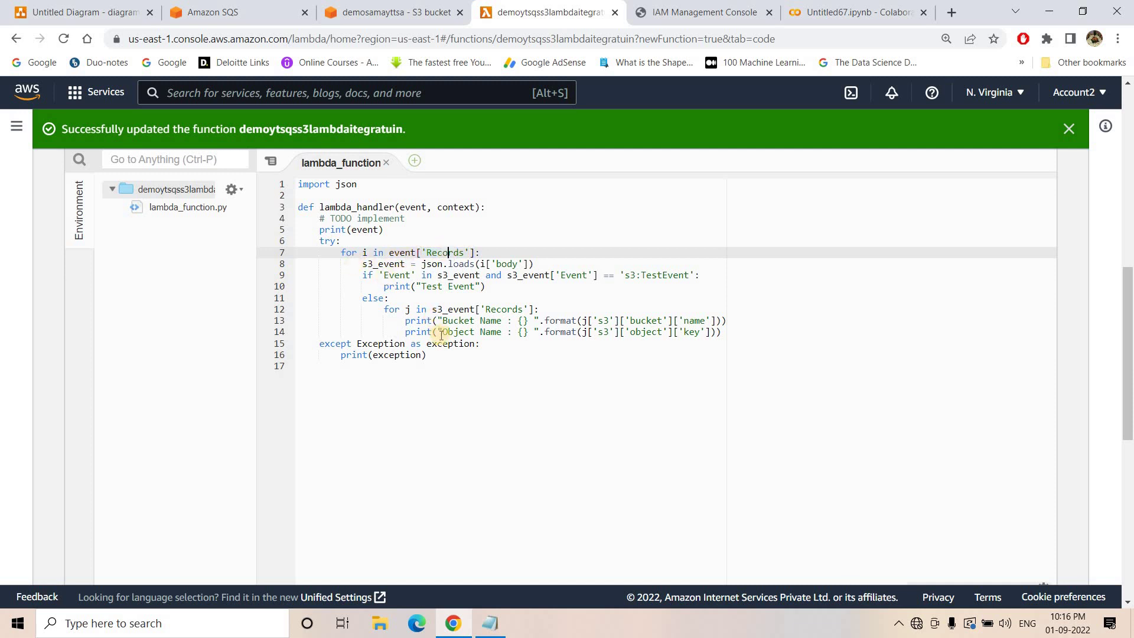
{"action": "left_click_drag", "start_coordinate": [723, 332], "coordinate": [518, 300]}
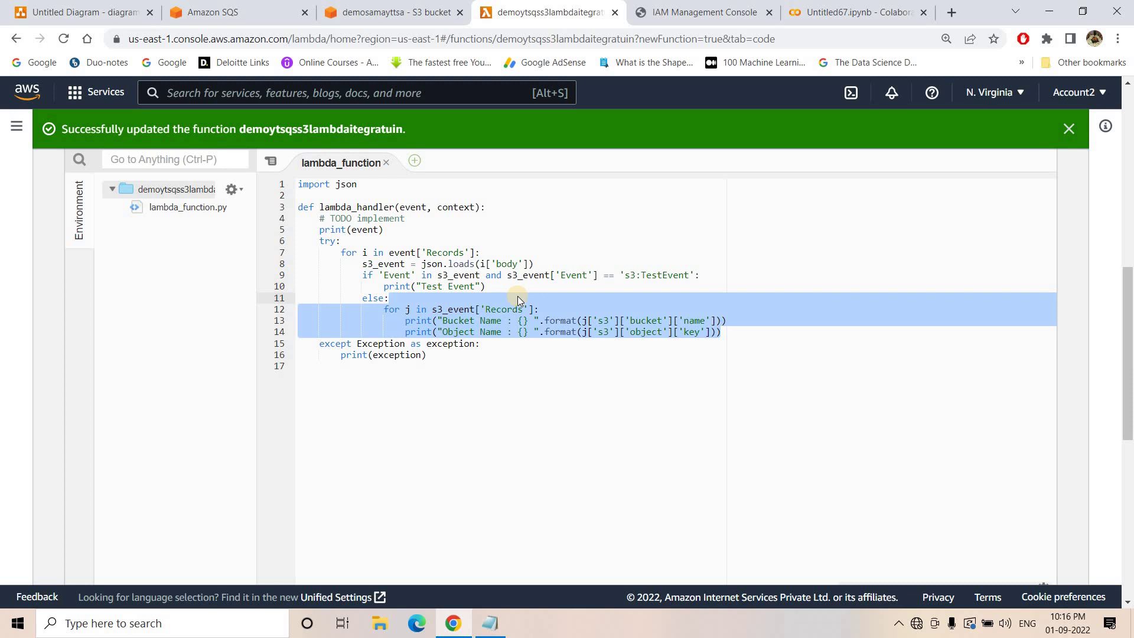
{"action": "left_click", "coordinate": [519, 297]}
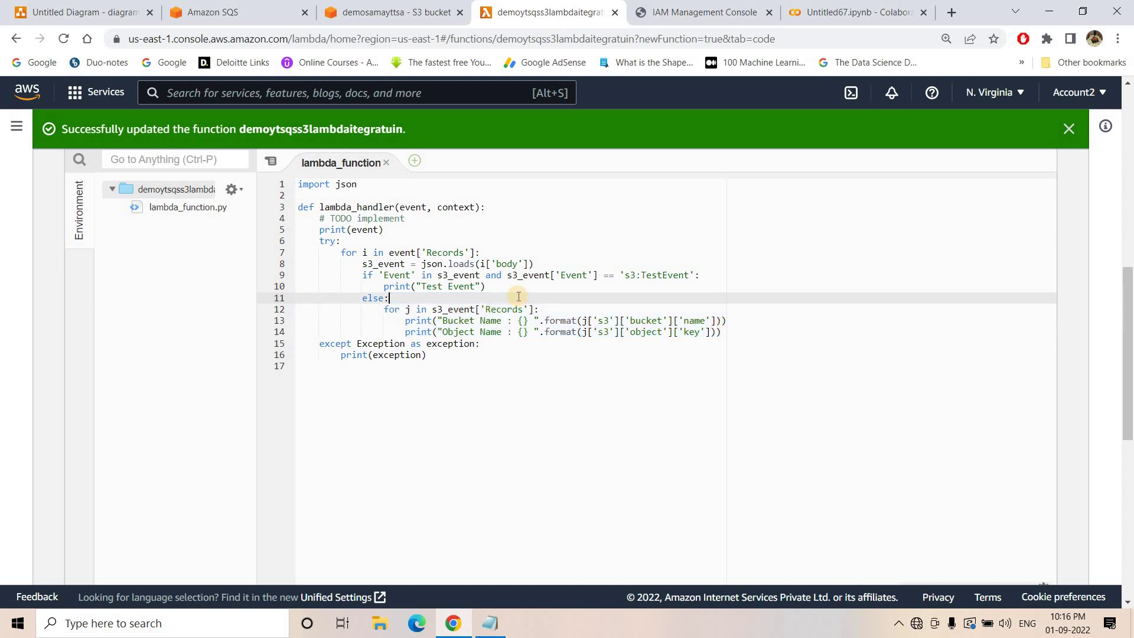
{"action": "scroll", "coordinate": [175, 493], "scroll_direction": "up", "scroll_amount": 10}
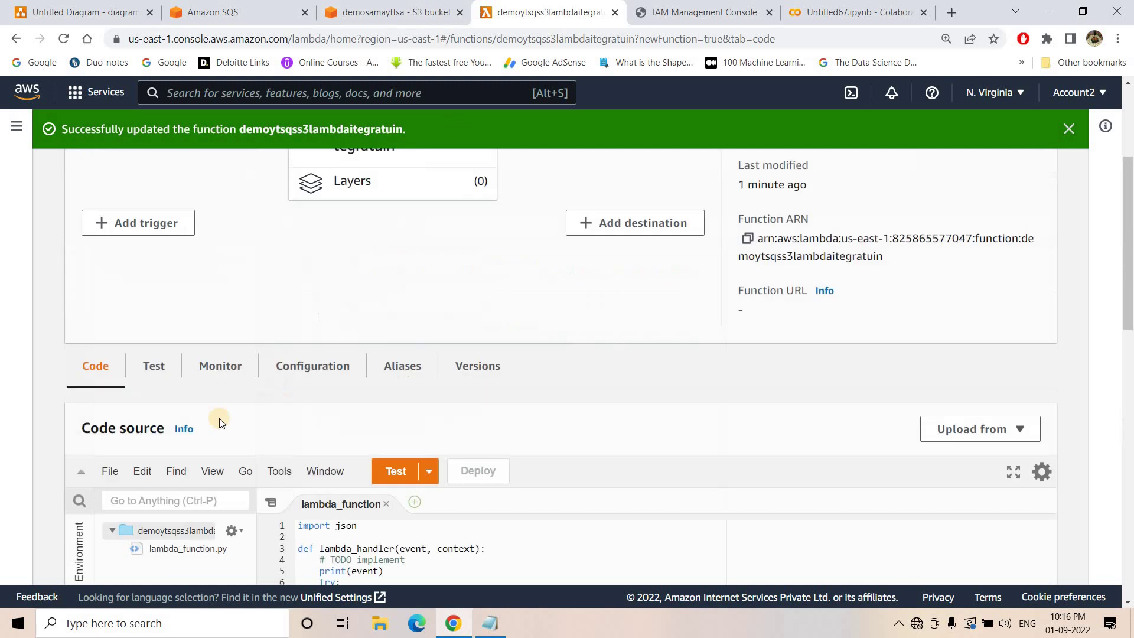
Upload Setosa.csv to the root of the demosamayttsa S3 bucket and return to the bucket's object list
{"action": "left_click", "coordinate": [447, 5]}
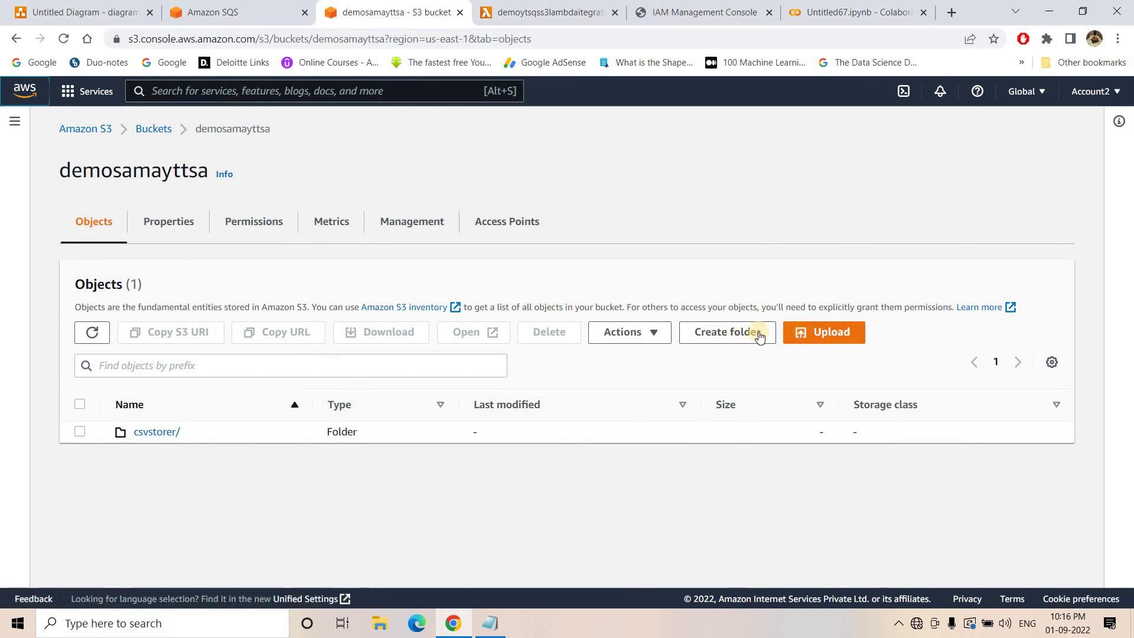
{"action": "left_click", "coordinate": [818, 333]}
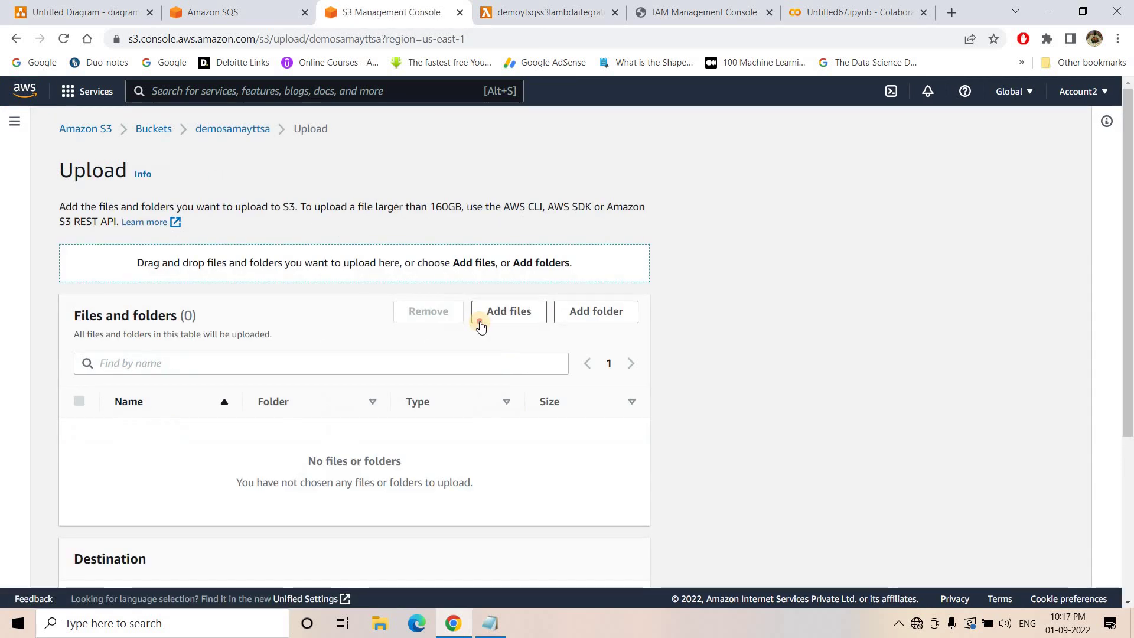
{"action": "left_click", "coordinate": [481, 322]}
{"action": "left_click", "coordinate": [689, 250]}
{"action": "left_click", "coordinate": [842, 422]}
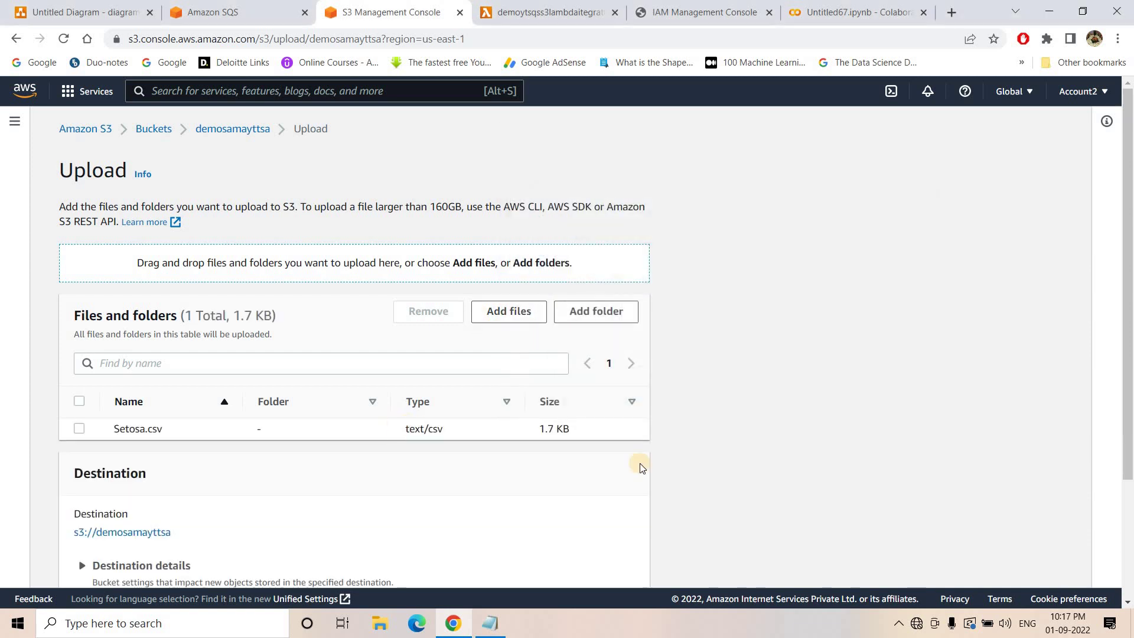
{"action": "scroll", "coordinate": [638, 502], "scroll_direction": "down", "scroll_amount": 3}
{"action": "left_click", "coordinate": [623, 566]}
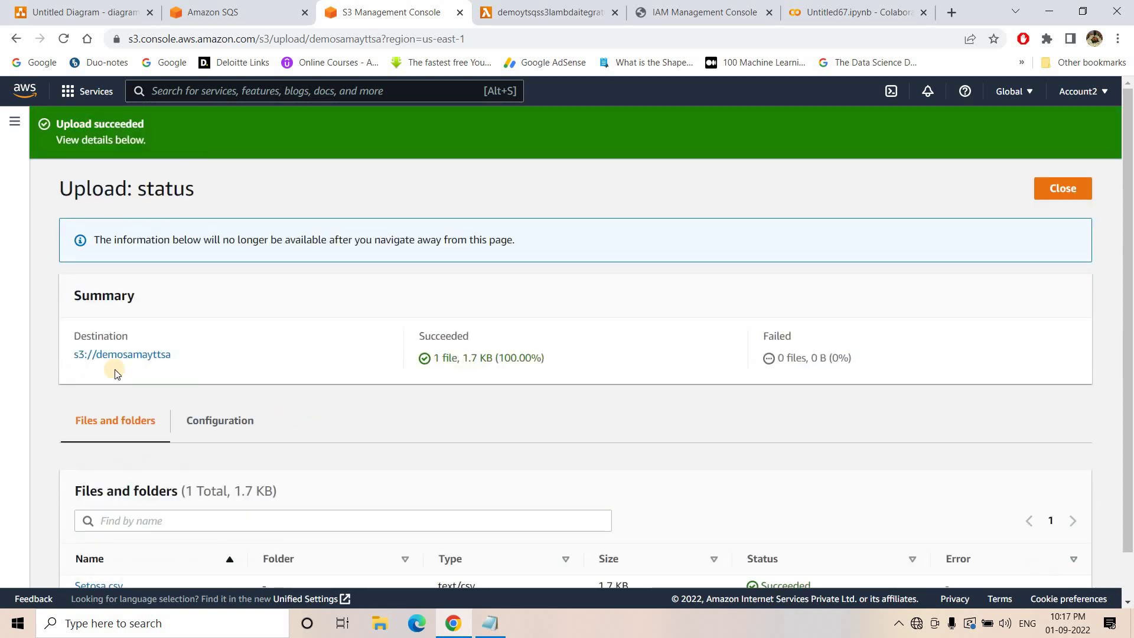
{"action": "left_click", "coordinate": [117, 361]}
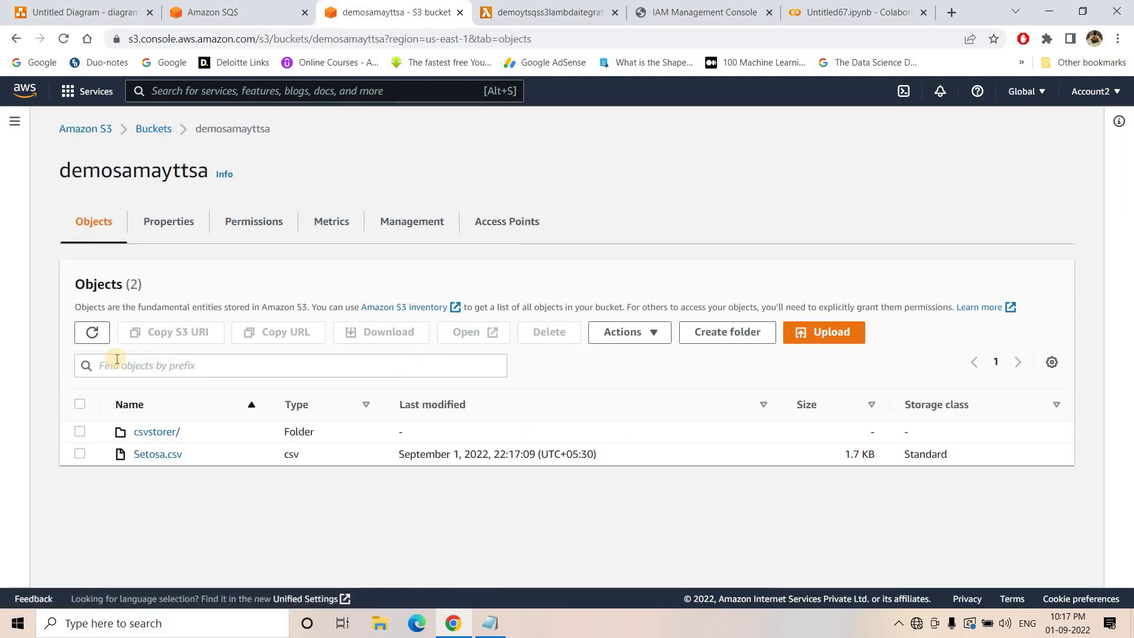
Upload Versicolor.csv into the bucket's csvstorer/ folder and return to the folder's object list
{"action": "left_click", "coordinate": [157, 433]}
{"action": "left_click", "coordinate": [563, 482]}
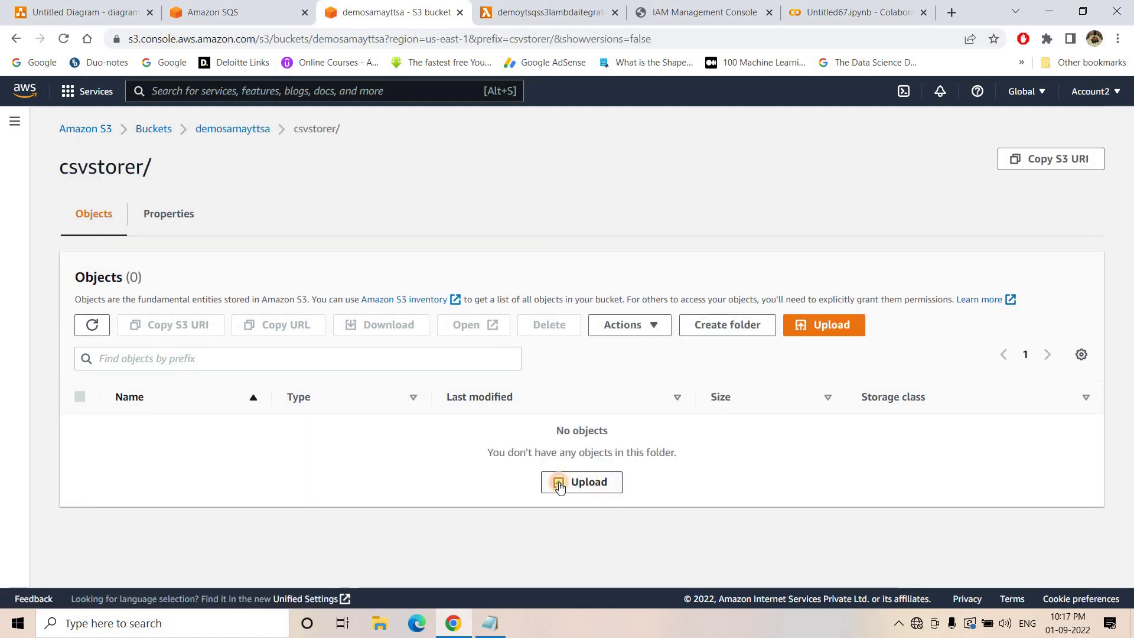
{"action": "left_click", "coordinate": [512, 312]}
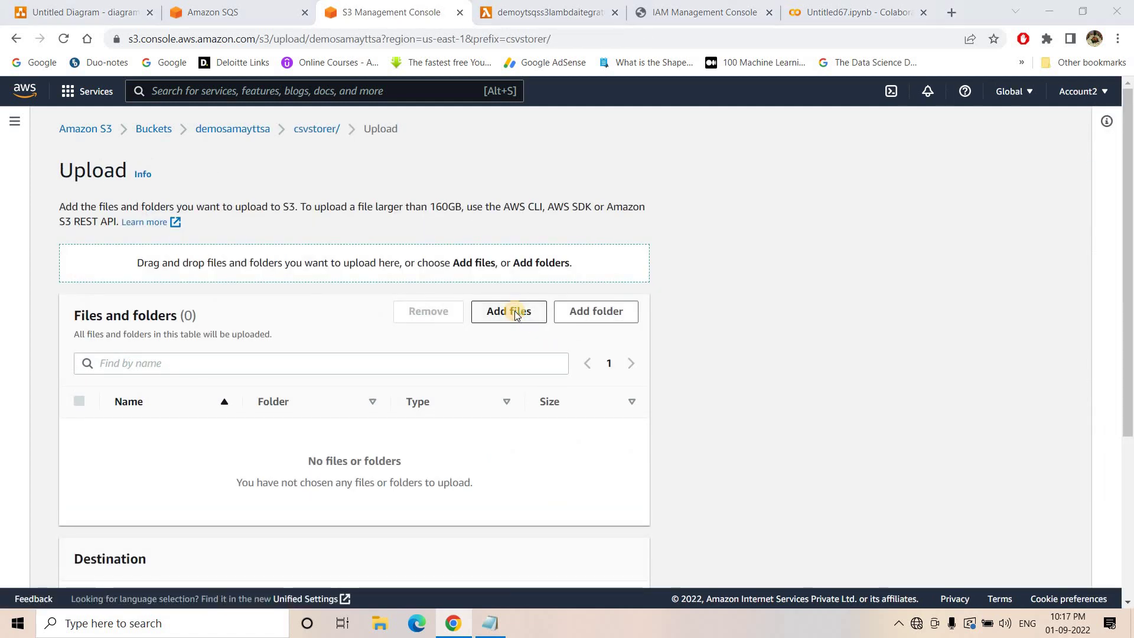
{"action": "double_click", "coordinate": [649, 267]}
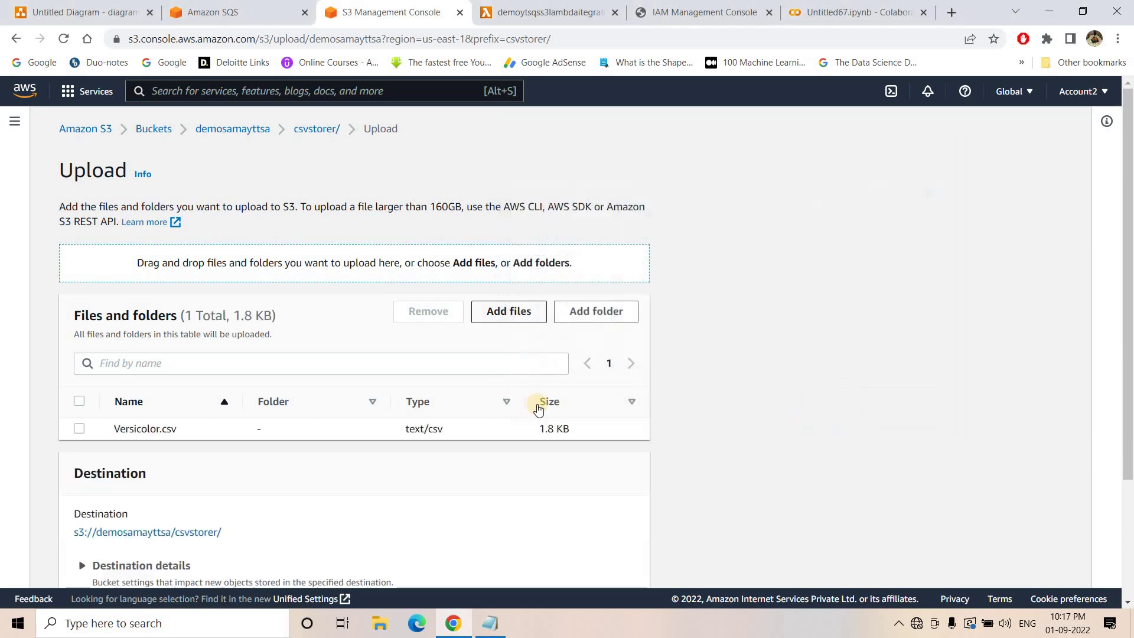
{"action": "scroll", "coordinate": [538, 408], "scroll_direction": "down", "scroll_amount": 3}
{"action": "left_click", "coordinate": [620, 562]}
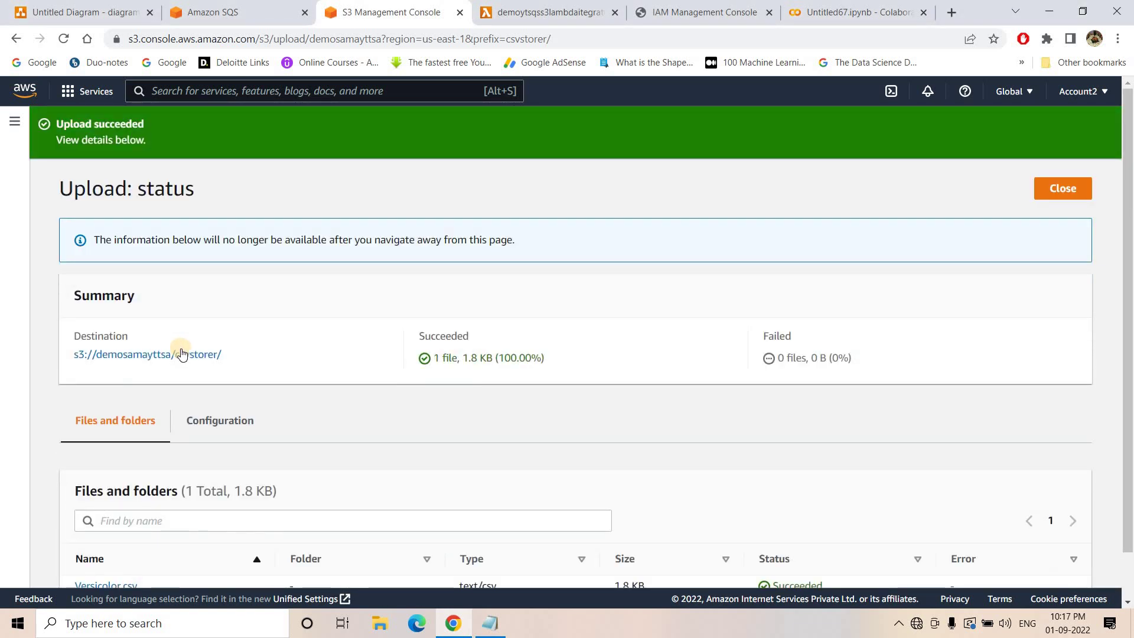
{"action": "left_click", "coordinate": [180, 353]}
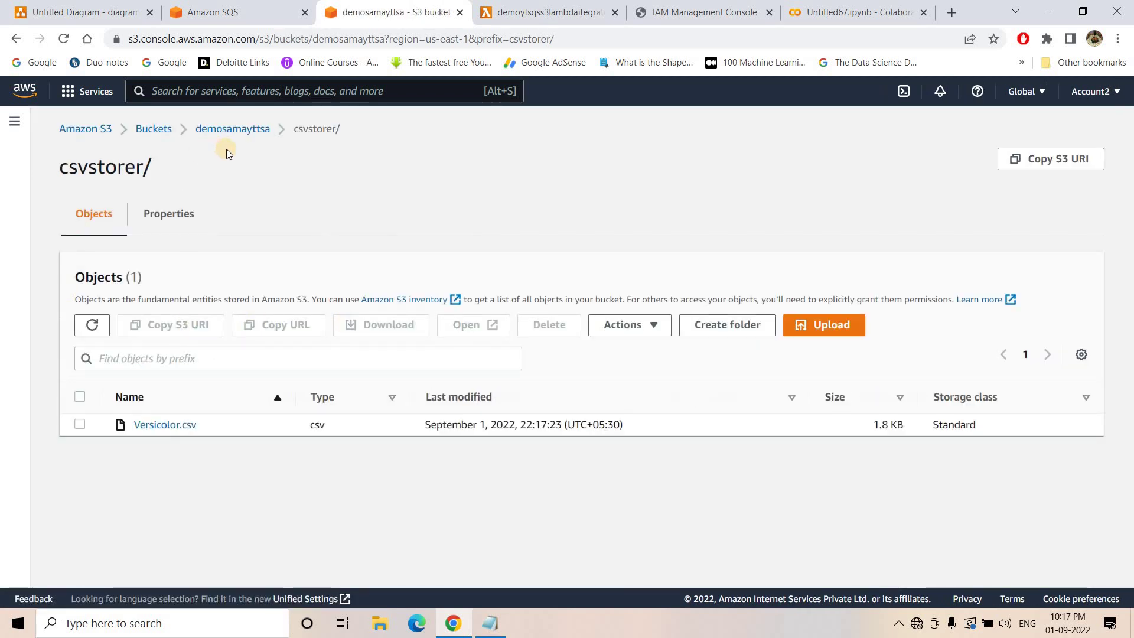
Review the uploaded files in the bucket root and csvstorer/ folder, and check the SQS queue's available messages
{"action": "left_click", "coordinate": [233, 130]}
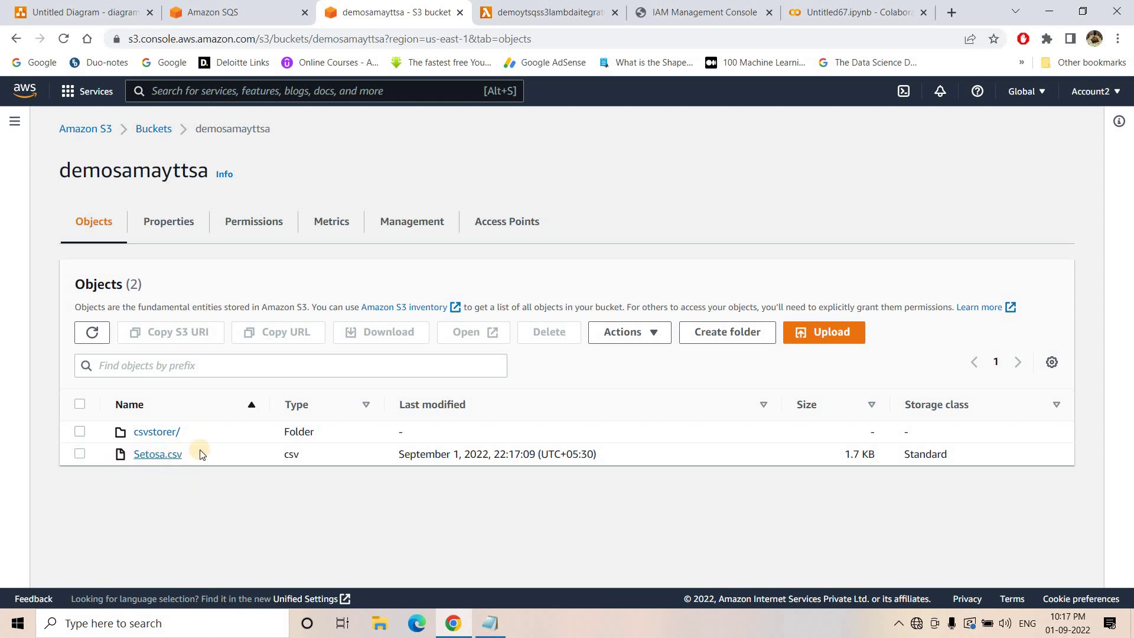
{"action": "left_click", "coordinate": [167, 435]}
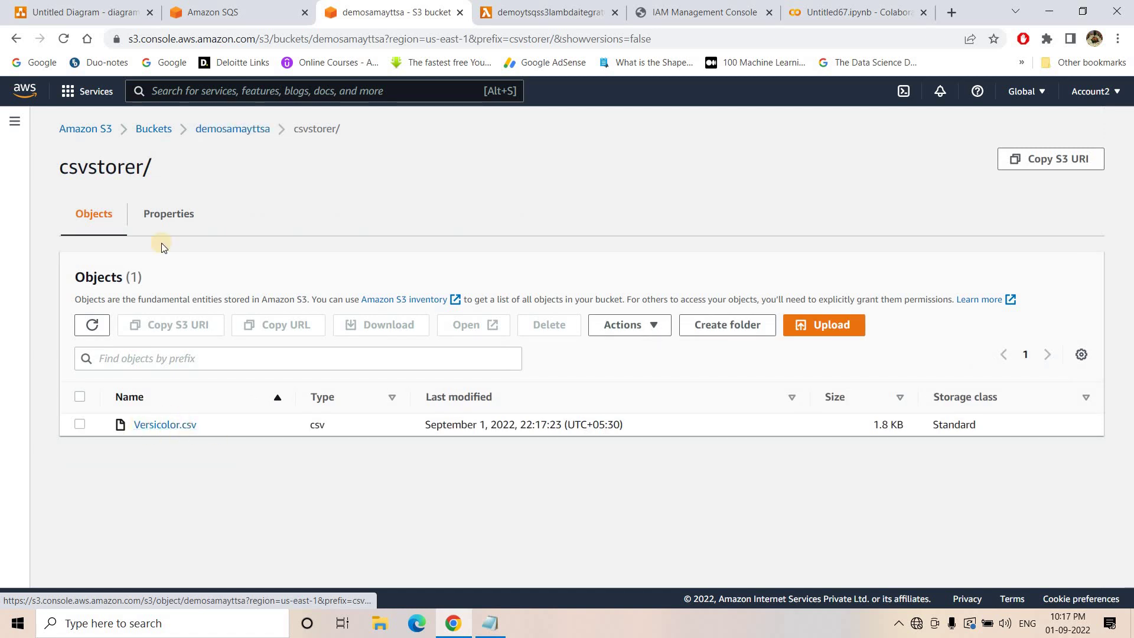
{"action": "left_click", "coordinate": [224, 7]}
{"action": "left_click", "coordinate": [475, 179]}
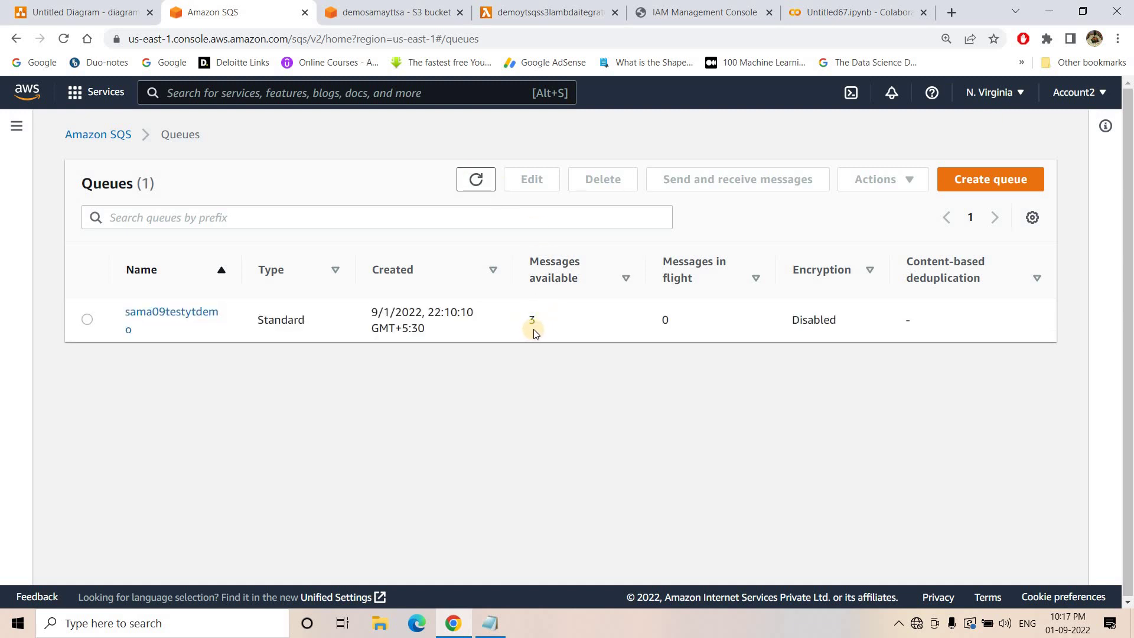
Begin adding a trigger to the Lambda function with SQS as the source and sama09testytdemo as the queue
{"action": "left_click", "coordinate": [537, 7]}
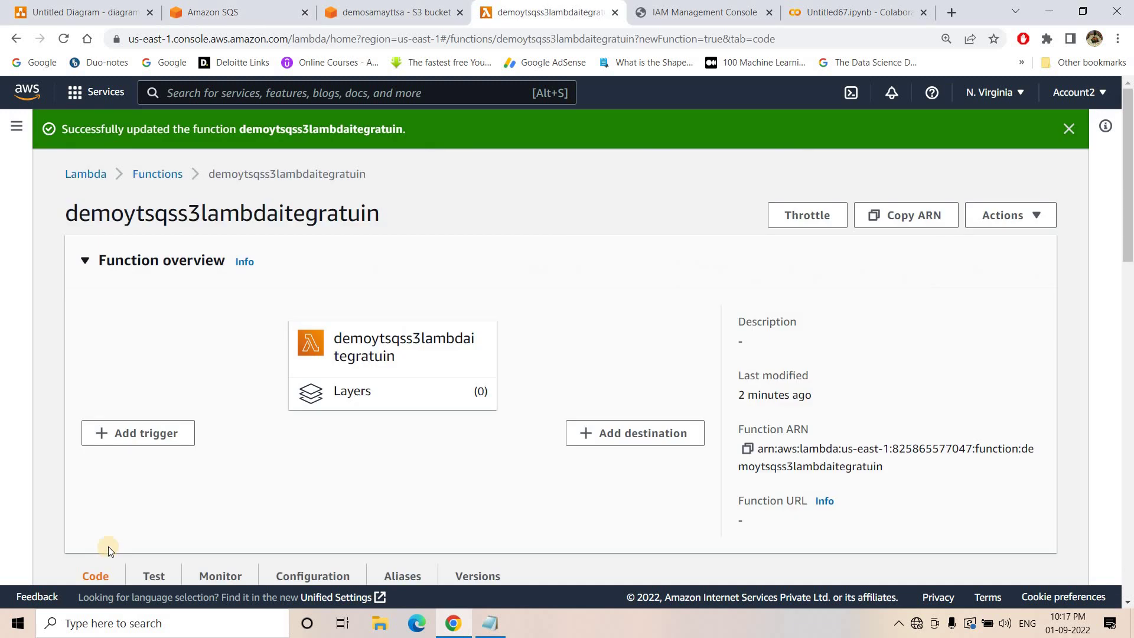
{"action": "left_click", "coordinate": [146, 434]}
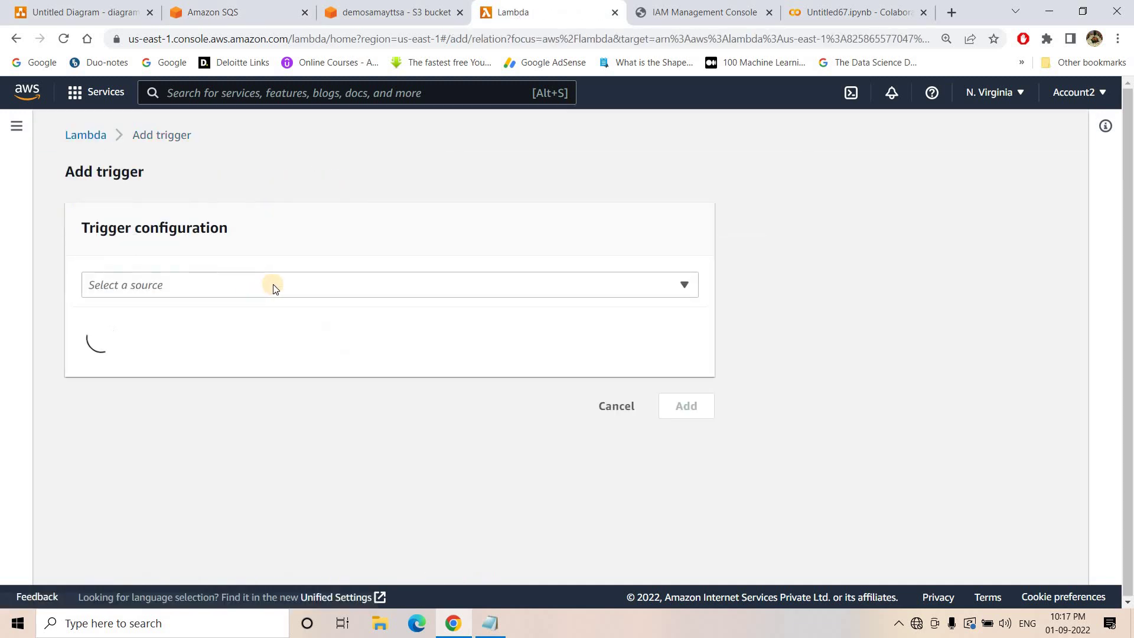
{"action": "left_click", "coordinate": [274, 288]}
{"action": "type", "text": "sqs"}
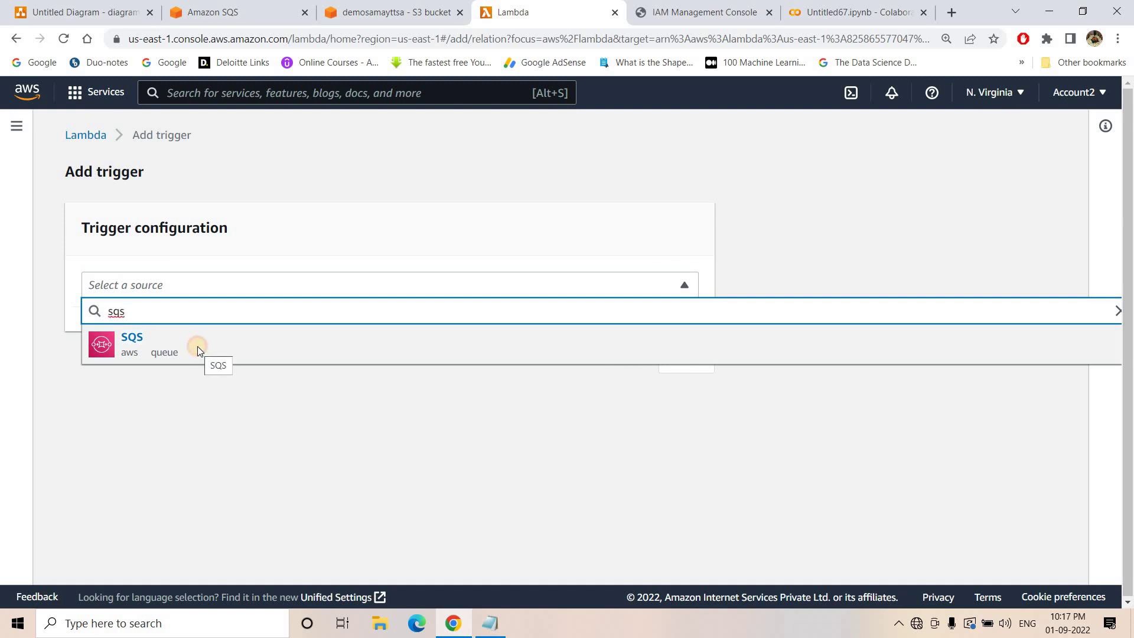
{"action": "left_click", "coordinate": [197, 346]}
{"action": "left_click", "coordinate": [185, 370]}
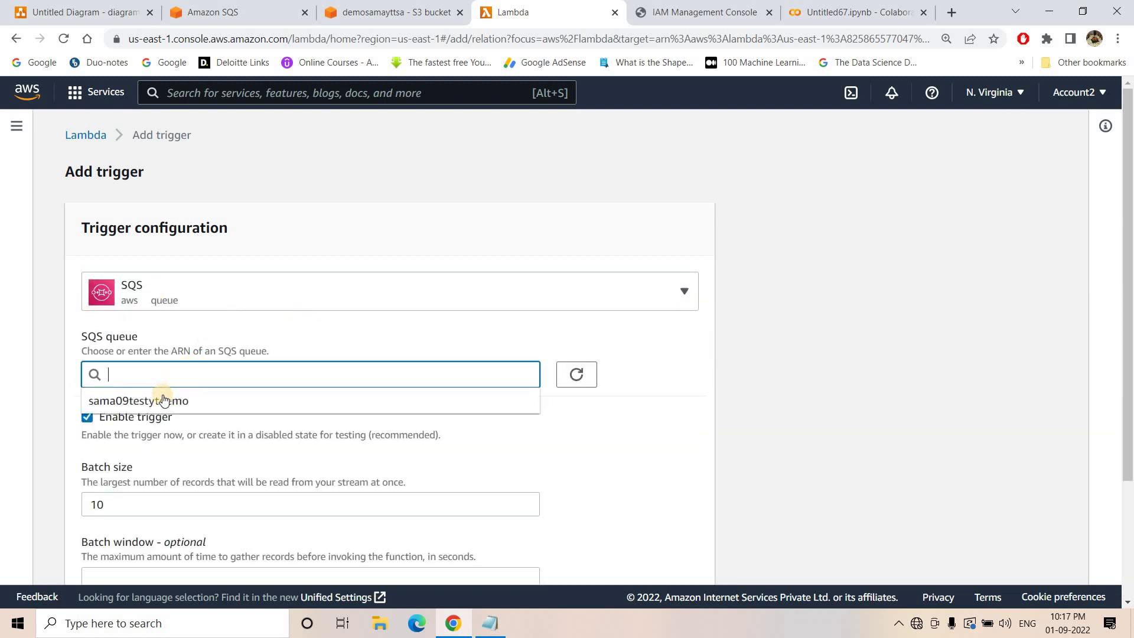
{"action": "left_click", "coordinate": [156, 397]}
Set the SQS trigger's batch size to 1 and batch window to 10 seconds, and add the trigger
{"action": "scroll", "coordinate": [149, 374], "scroll_direction": "down", "scroll_amount": 2}
{"action": "left_click", "coordinate": [143, 371]}
{"action": "key", "text": "BackSpace"}
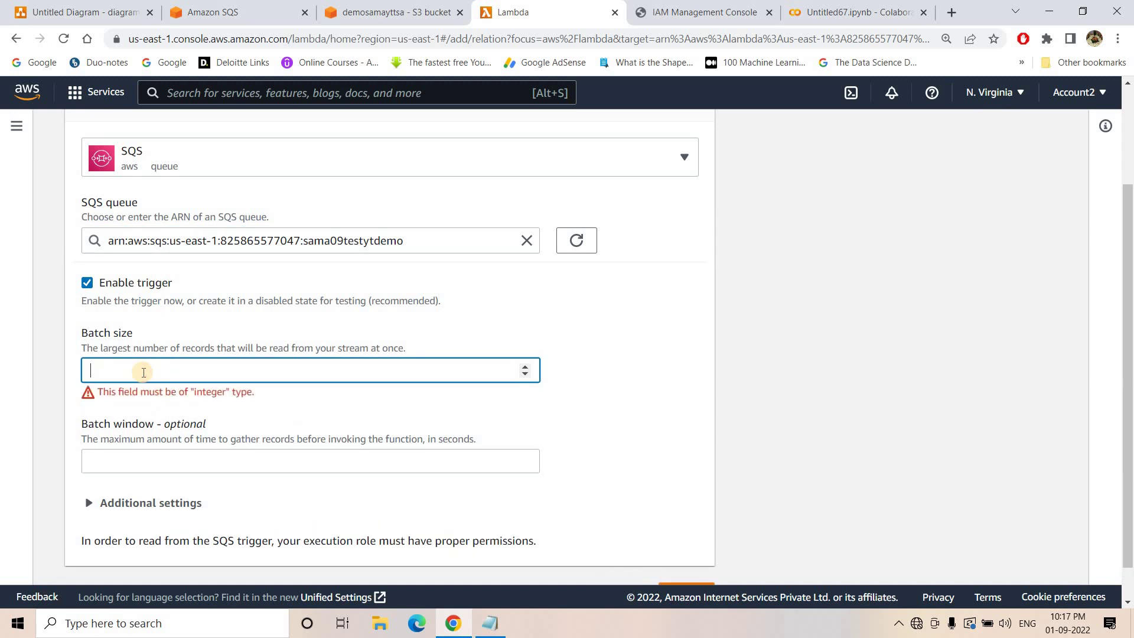
{"action": "type", "text": "1"}
{"action": "scroll", "coordinate": [166, 389], "scroll_direction": "down", "scroll_amount": 1}
{"action": "left_click", "coordinate": [185, 410]}
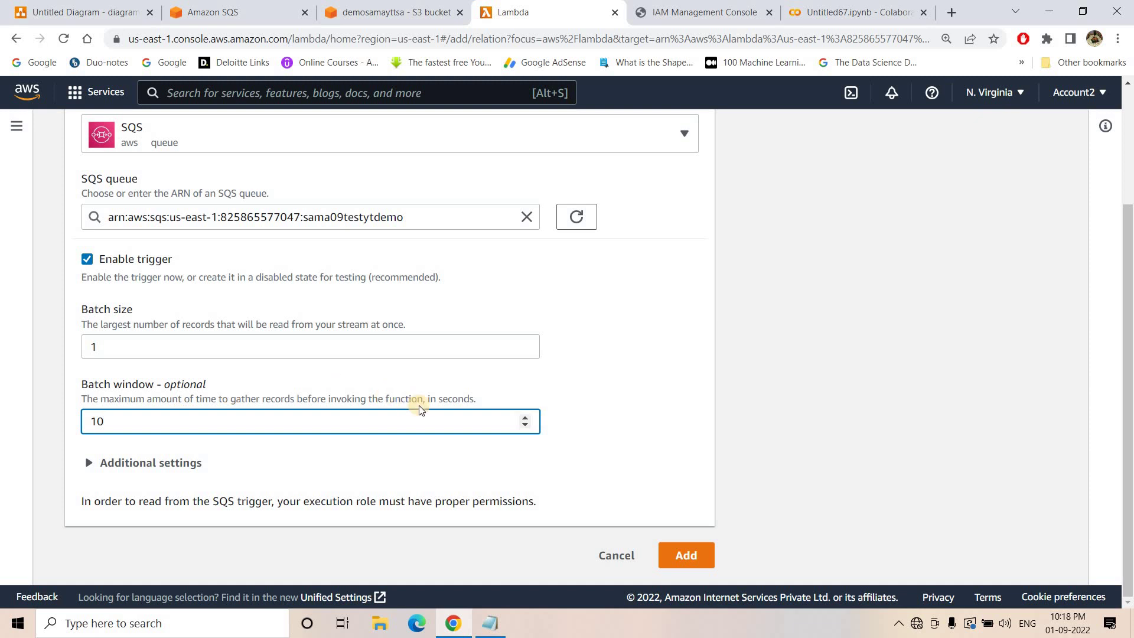
{"action": "left_click", "coordinate": [674, 556]}
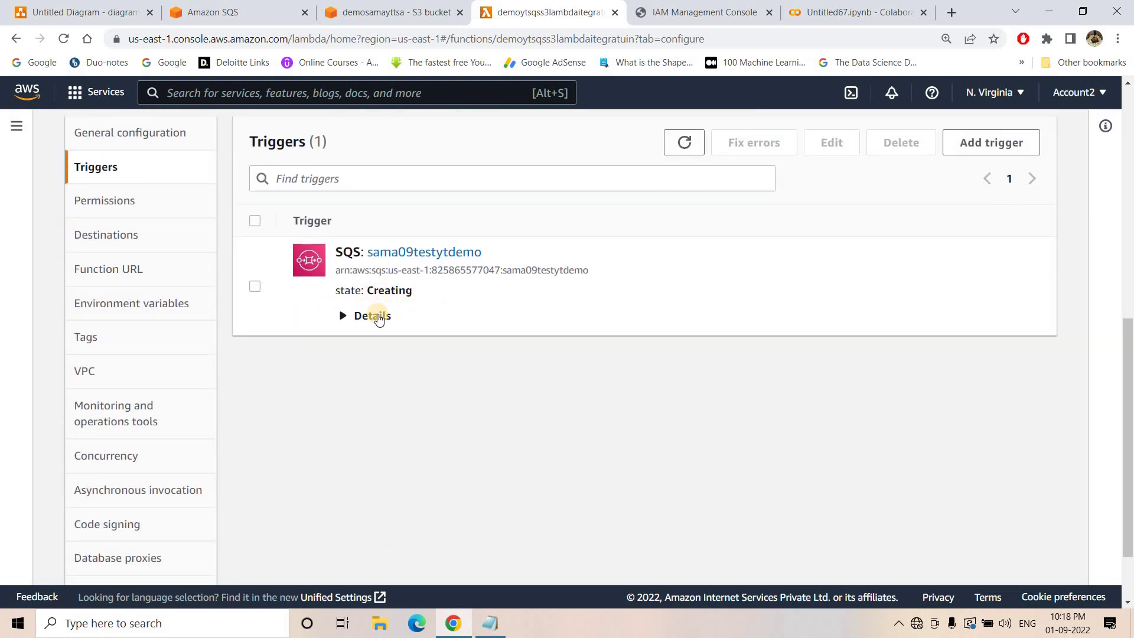
Review the SQS trigger in the function overview and revisit the function's code source
{"action": "scroll", "coordinate": [378, 317], "scroll_direction": "up", "scroll_amount": 10}
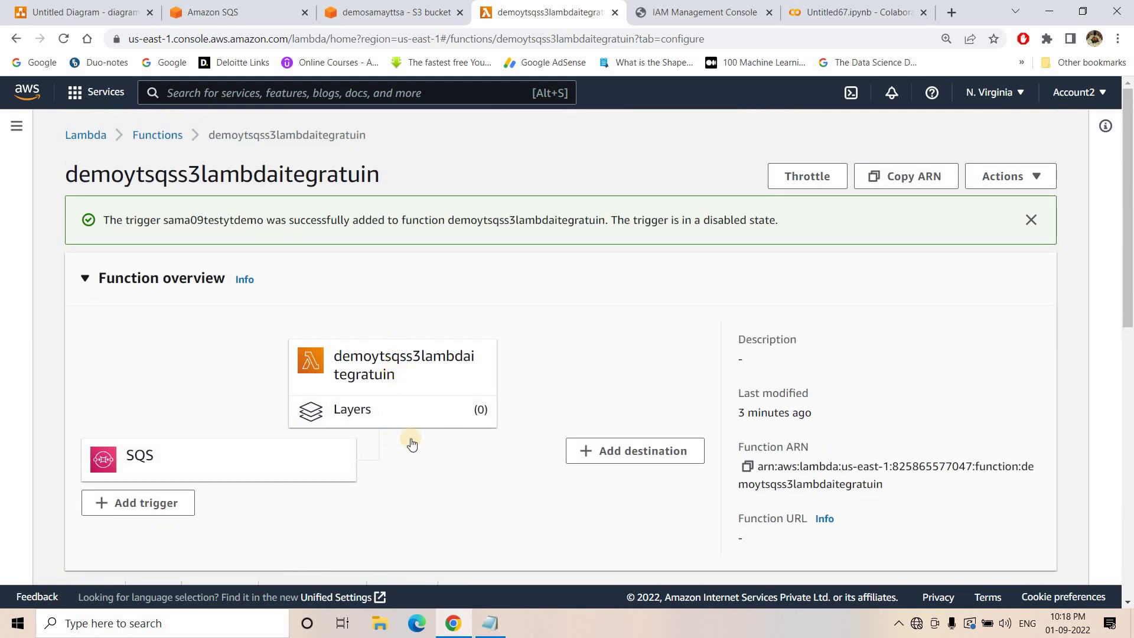
{"action": "scroll", "coordinate": [416, 478], "scroll_direction": "down", "scroll_amount": 2}
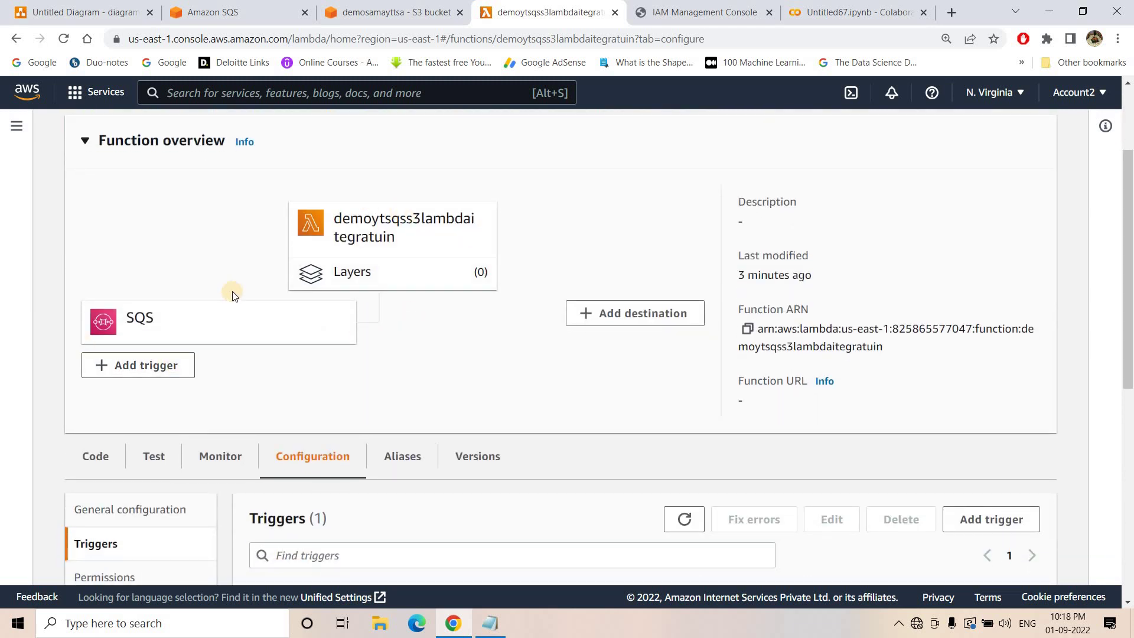
{"action": "left_click", "coordinate": [89, 456]}
{"action": "scroll", "coordinate": [440, 347], "scroll_direction": "down", "scroll_amount": 4}
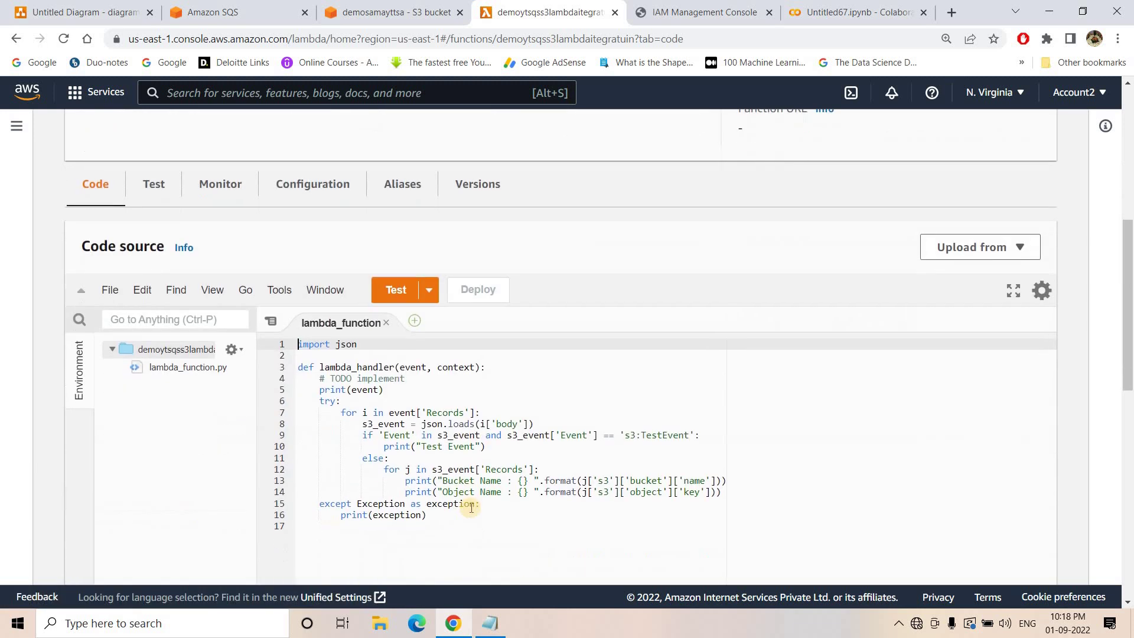
{"action": "left_click", "coordinate": [471, 510]}
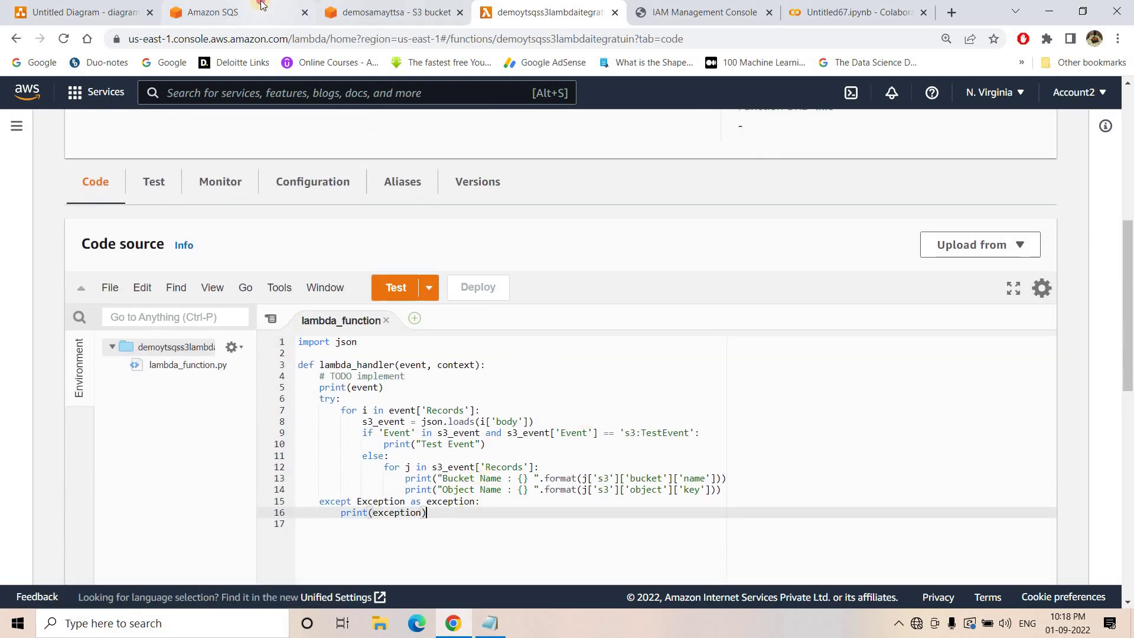
Switch to the SQS queue list and refresh it repeatedly to check whether the available messages are being consumed
{"action": "left_click", "coordinate": [225, 12]}
{"action": "left_click", "coordinate": [483, 180]}
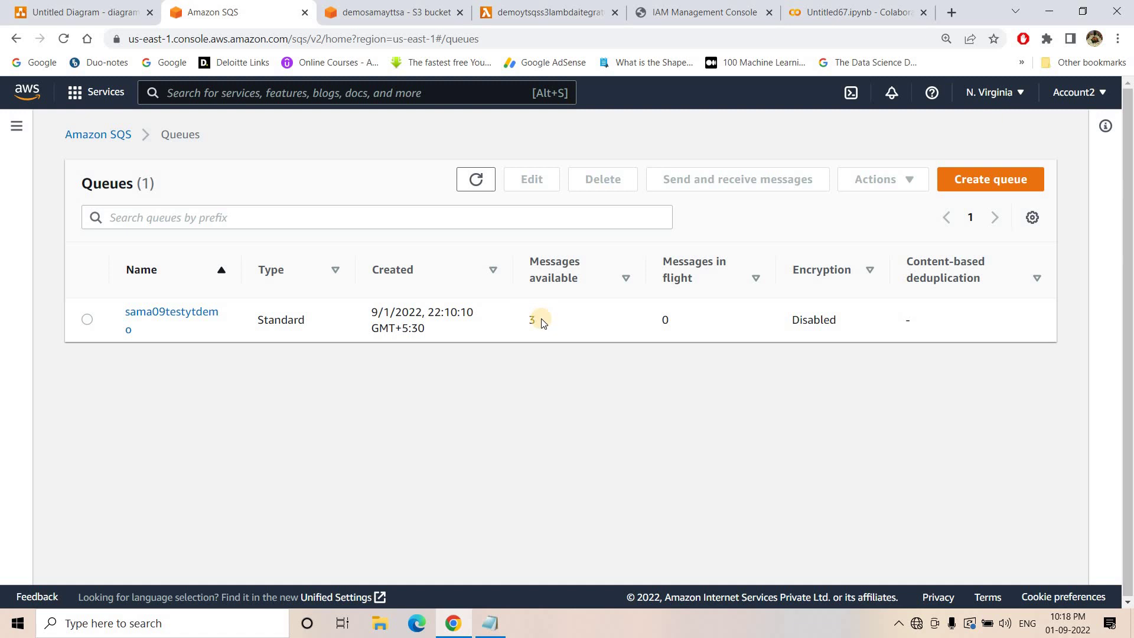
{"action": "left_click", "coordinate": [478, 184]}
{"action": "left_click", "coordinate": [488, 188]}
{"action": "left_click", "coordinate": [479, 179]}
Return to the Lambda function and open its trigger configuration
{"action": "left_click", "coordinate": [550, 12]}
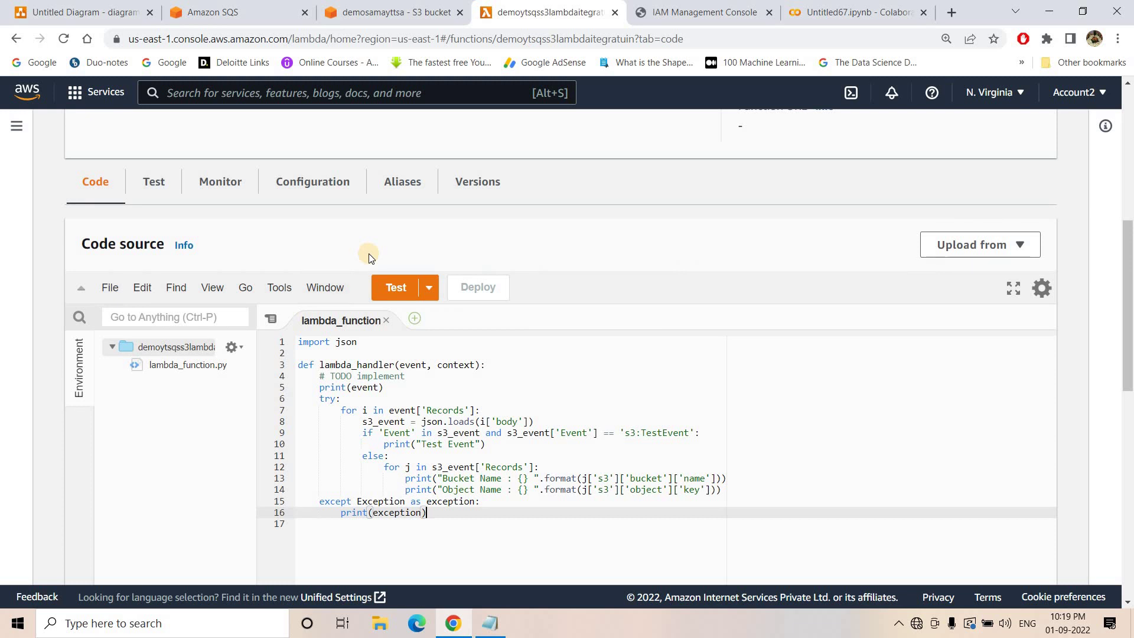
{"action": "scroll", "coordinate": [309, 207], "scroll_direction": "up", "scroll_amount": 1}
{"action": "left_click", "coordinate": [309, 206]}
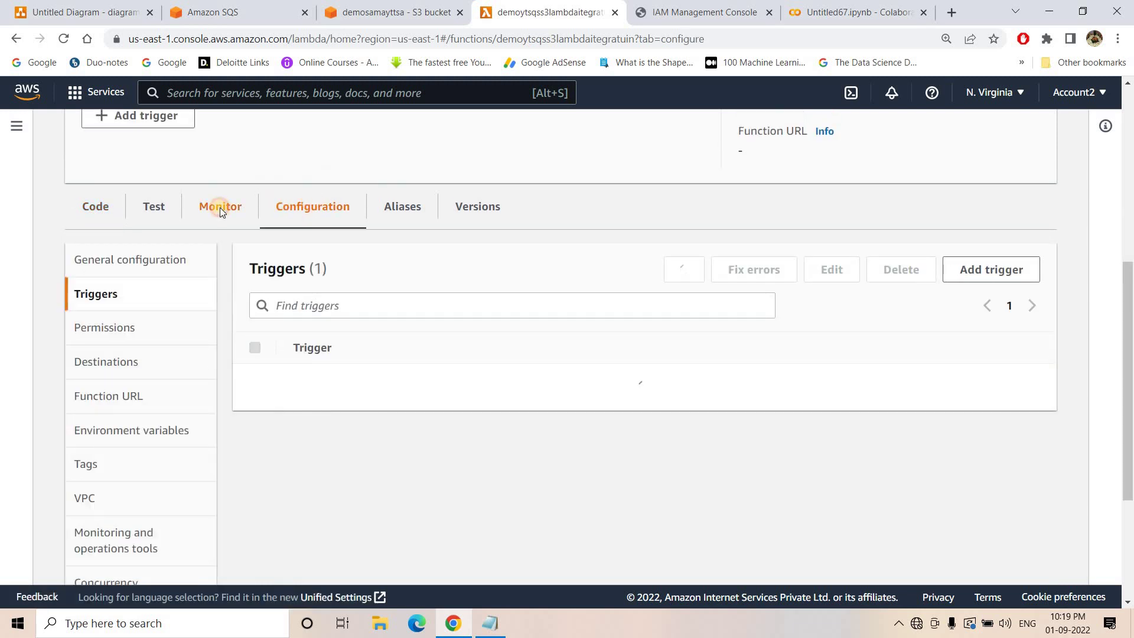
Open the function's CloudWatch log group and view the events of its log stream
{"action": "left_click", "coordinate": [220, 207]}
{"action": "left_click", "coordinate": [394, 265]}
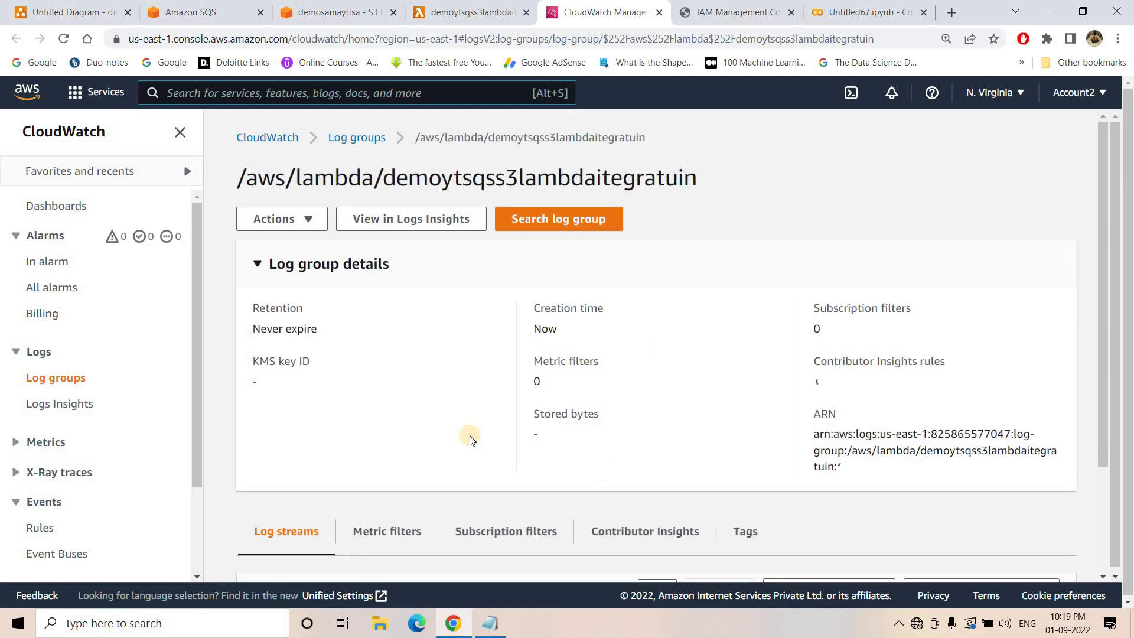
{"action": "scroll", "coordinate": [435, 564], "scroll_direction": "down", "scroll_amount": 2}
{"action": "left_click", "coordinate": [417, 554]}
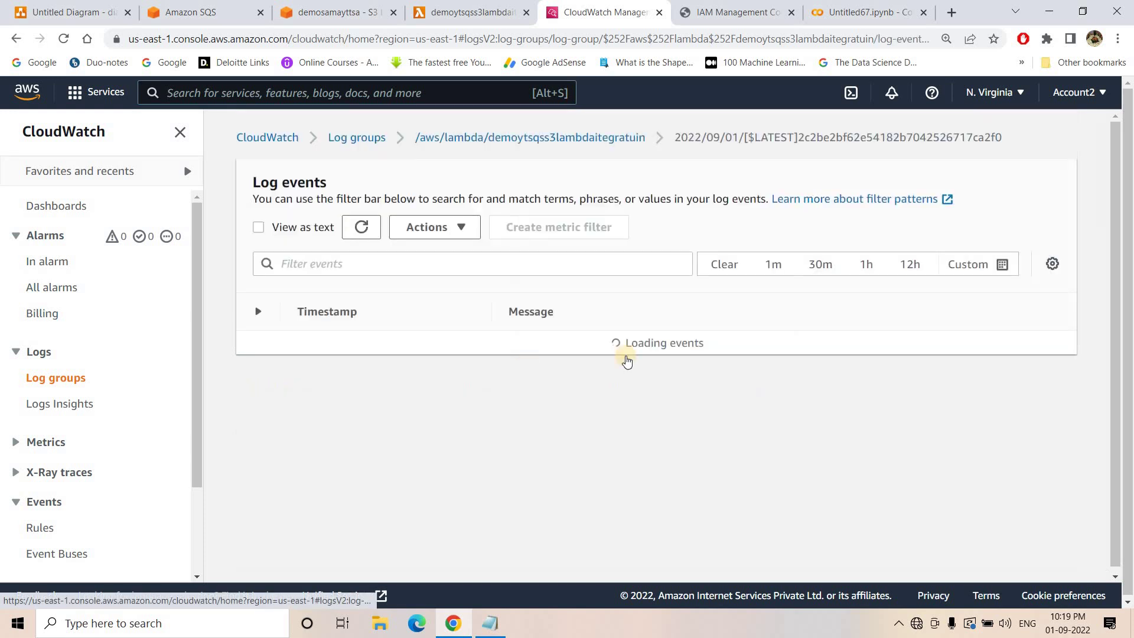
{"action": "scroll", "coordinate": [625, 362], "scroll_direction": "down", "scroll_amount": 2}
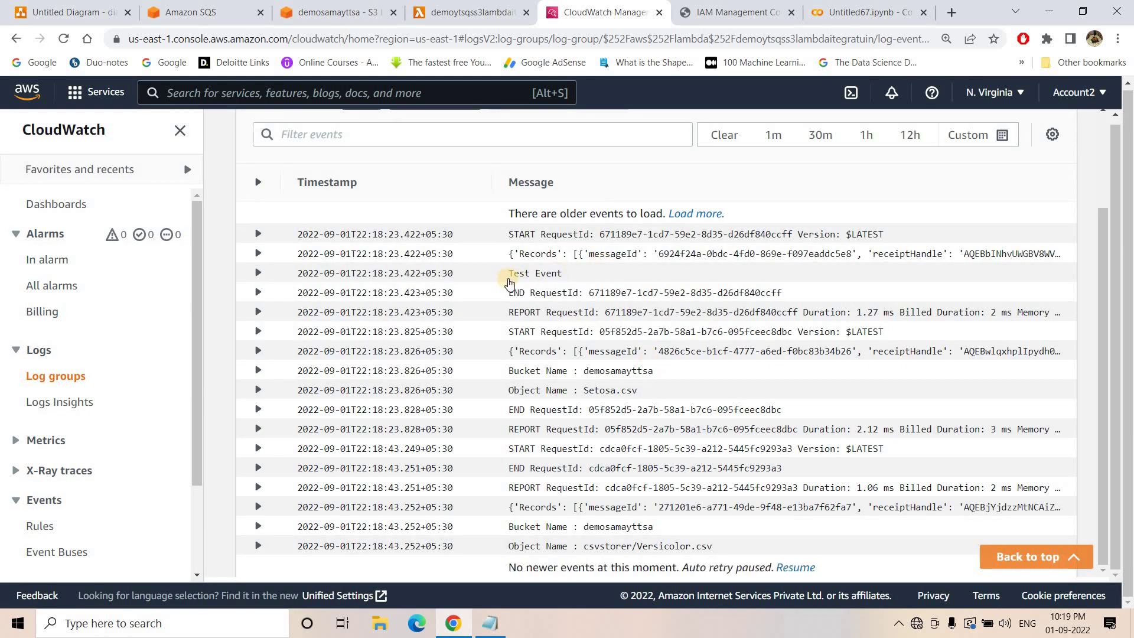
Examine the logged test event and the bucket and object names printed for each uploaded CSV file
{"action": "left_click_drag", "start_coordinate": [508, 274], "coordinate": [589, 273]}
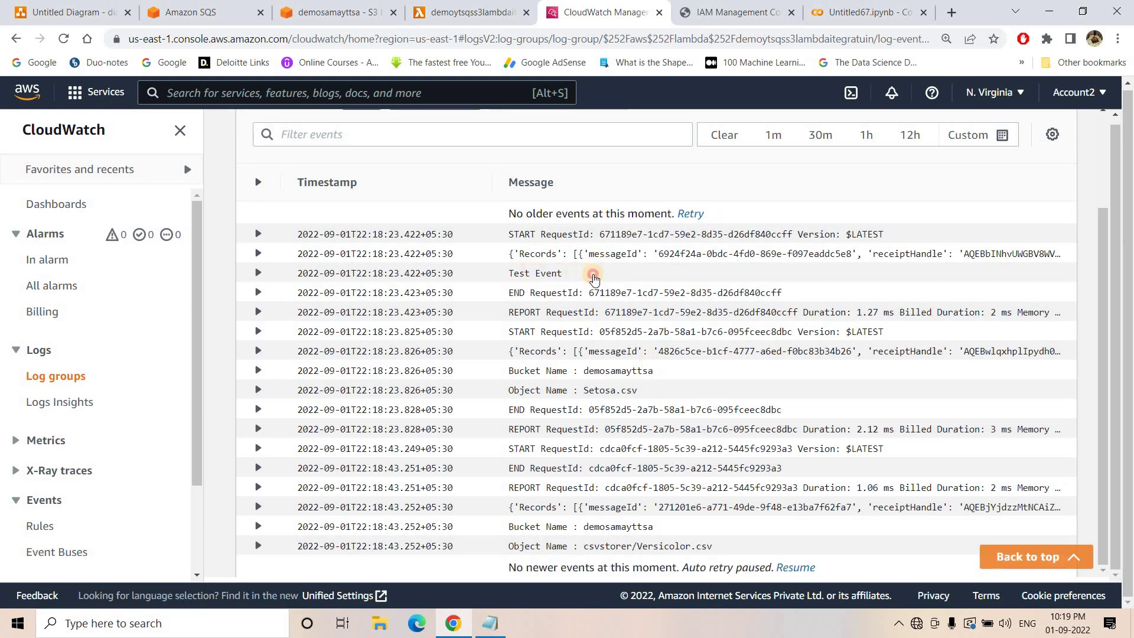
{"action": "left_click_drag", "start_coordinate": [511, 372], "coordinate": [657, 372]}
{"action": "left_click_drag", "start_coordinate": [496, 395], "coordinate": [643, 400]}
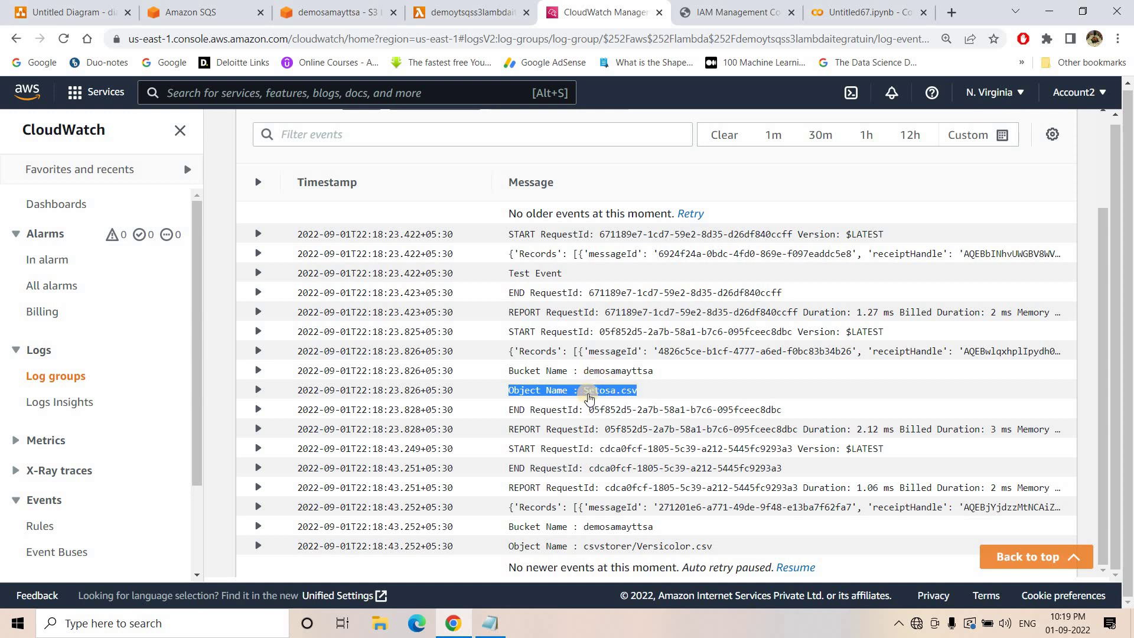
{"action": "left_click_drag", "start_coordinate": [508, 527], "coordinate": [662, 530]}
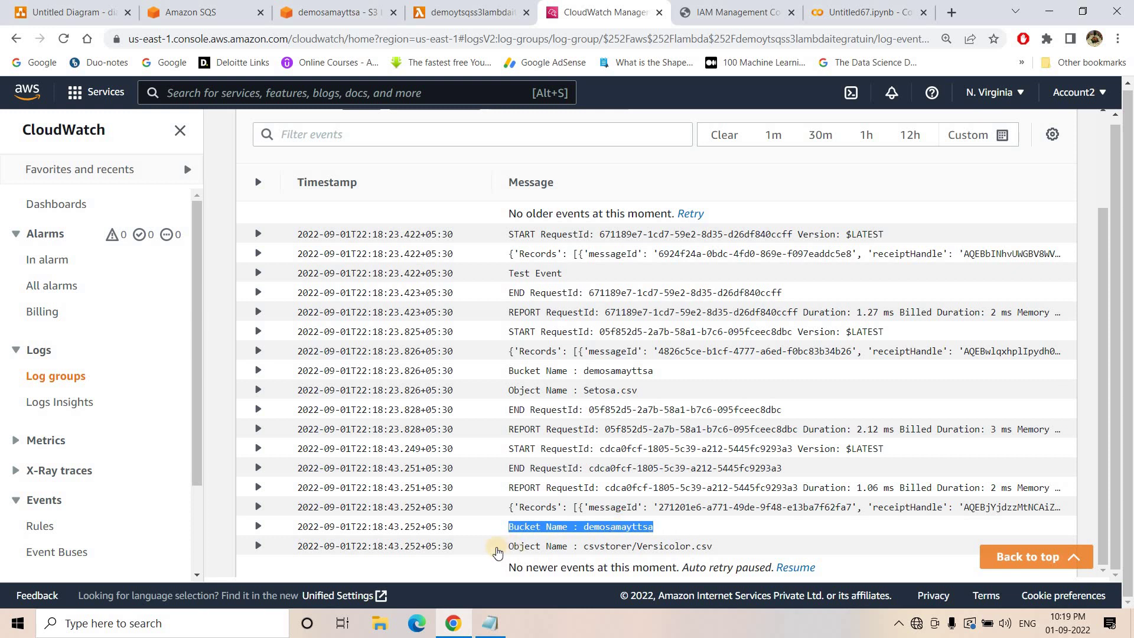
{"action": "left_click_drag", "start_coordinate": [578, 546], "coordinate": [632, 548]}
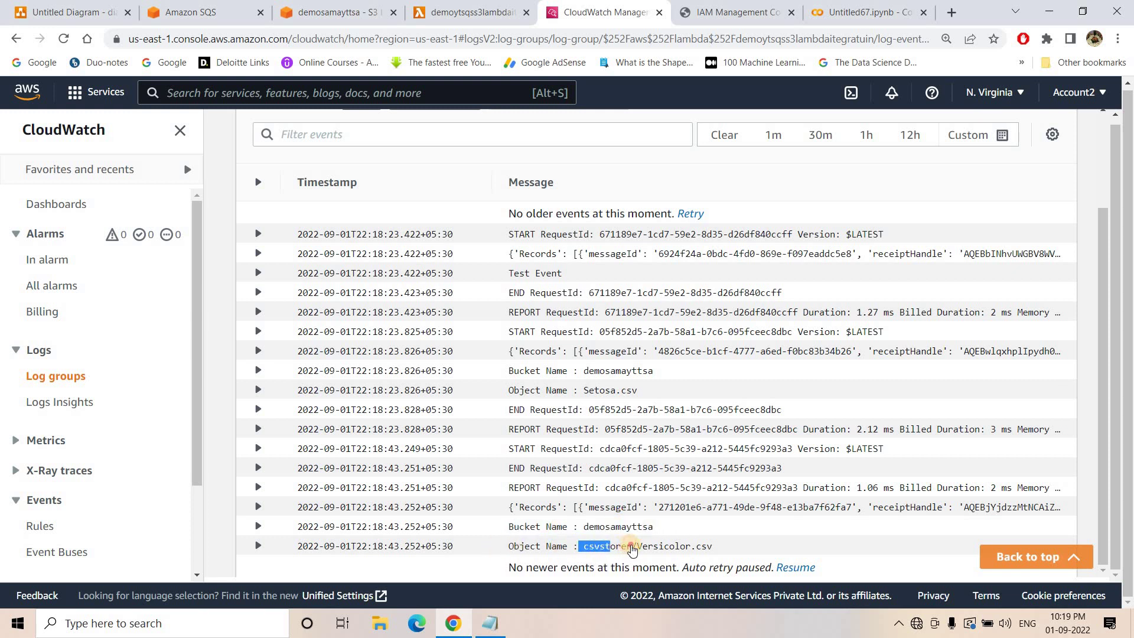
{"action": "left_click_drag", "start_coordinate": [713, 547], "coordinate": [639, 552]}
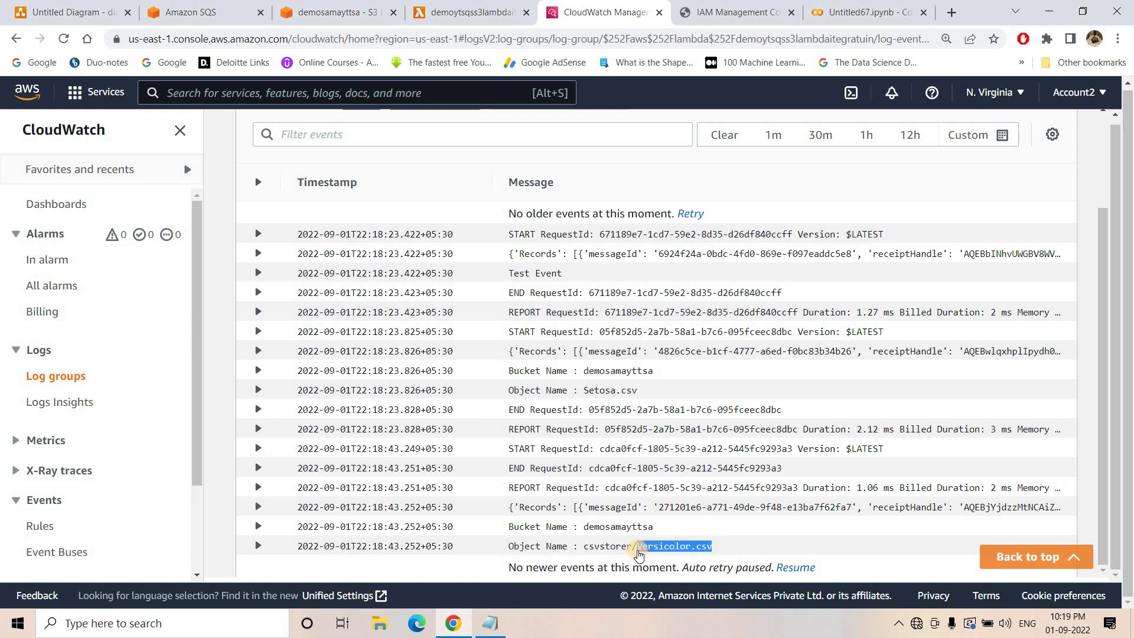
Return to the Lambda function's code and examine the loop over the event's Records
{"action": "left_click", "coordinate": [507, 4]}
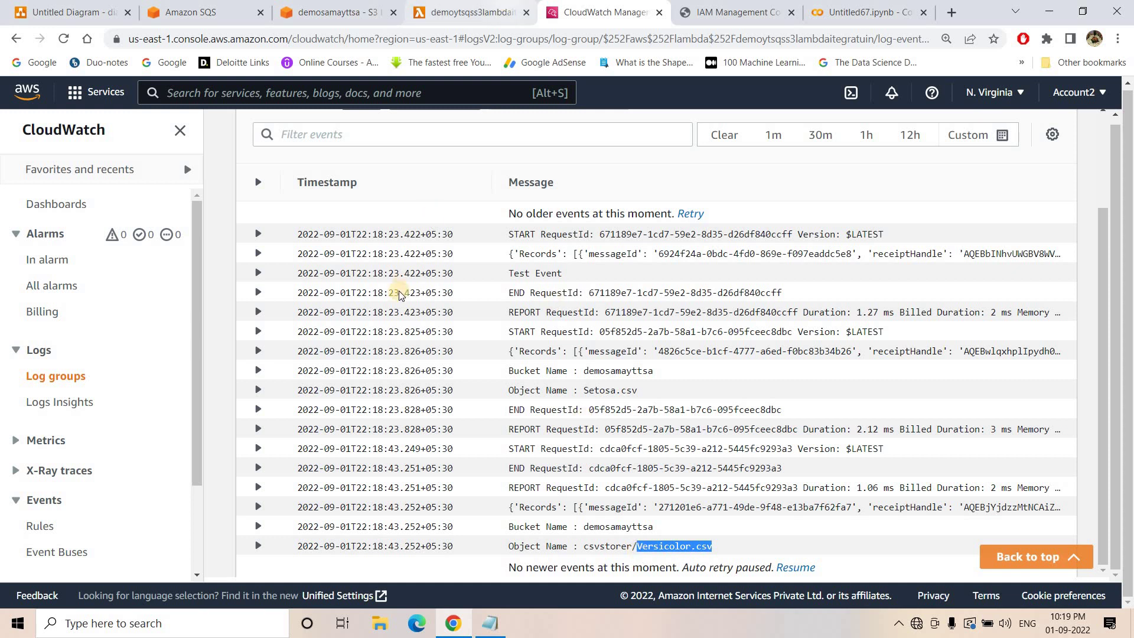
{"action": "left_click", "coordinate": [87, 211]}
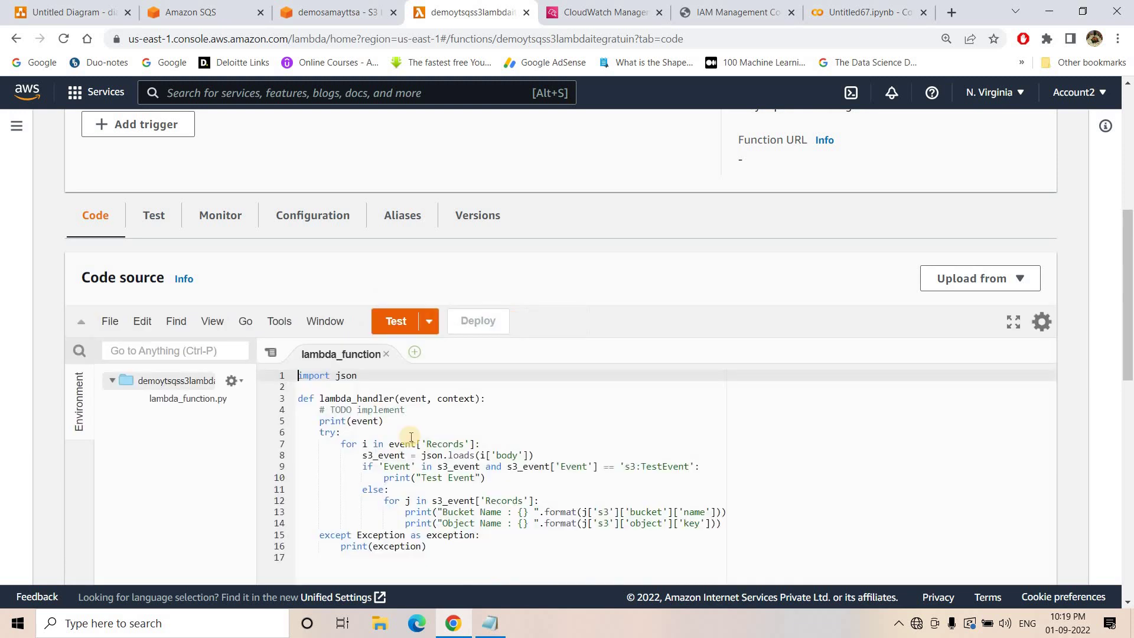
{"action": "left_click", "coordinate": [412, 455]}
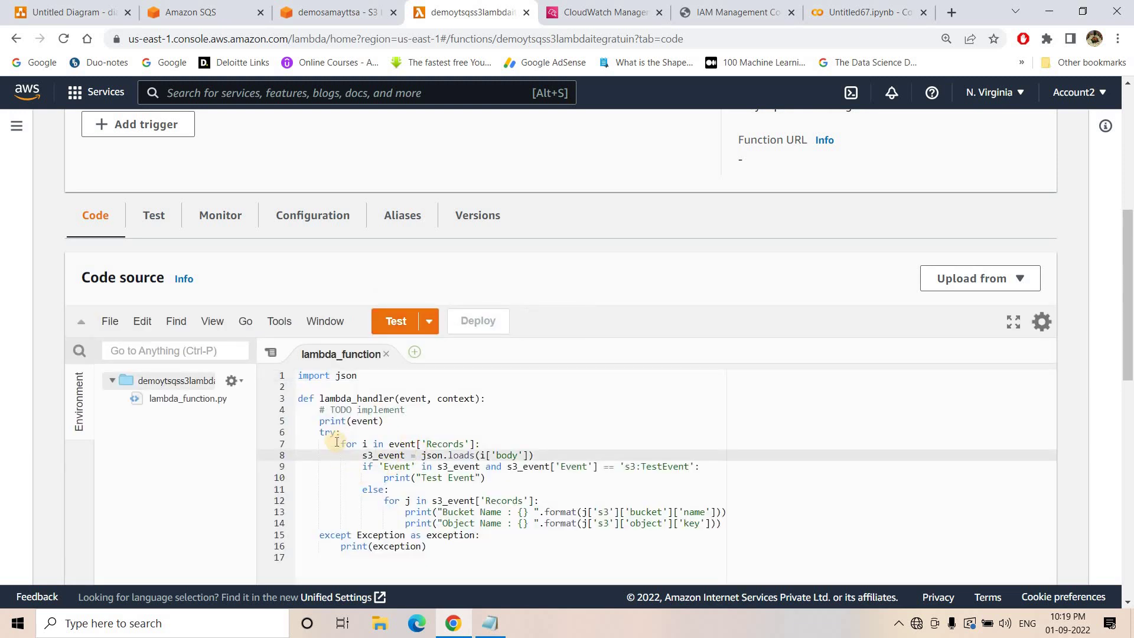
{"action": "left_click_drag", "start_coordinate": [336, 443], "coordinate": [490, 444]}
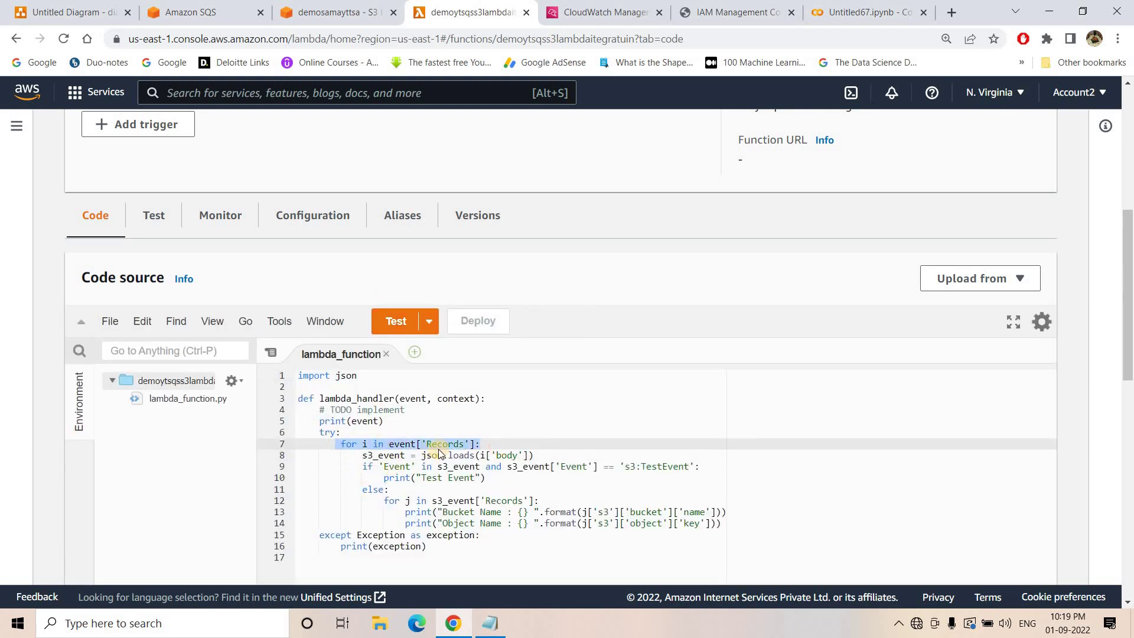
{"action": "left_click", "coordinate": [444, 454]}
{"action": "left_click", "coordinate": [444, 446]}
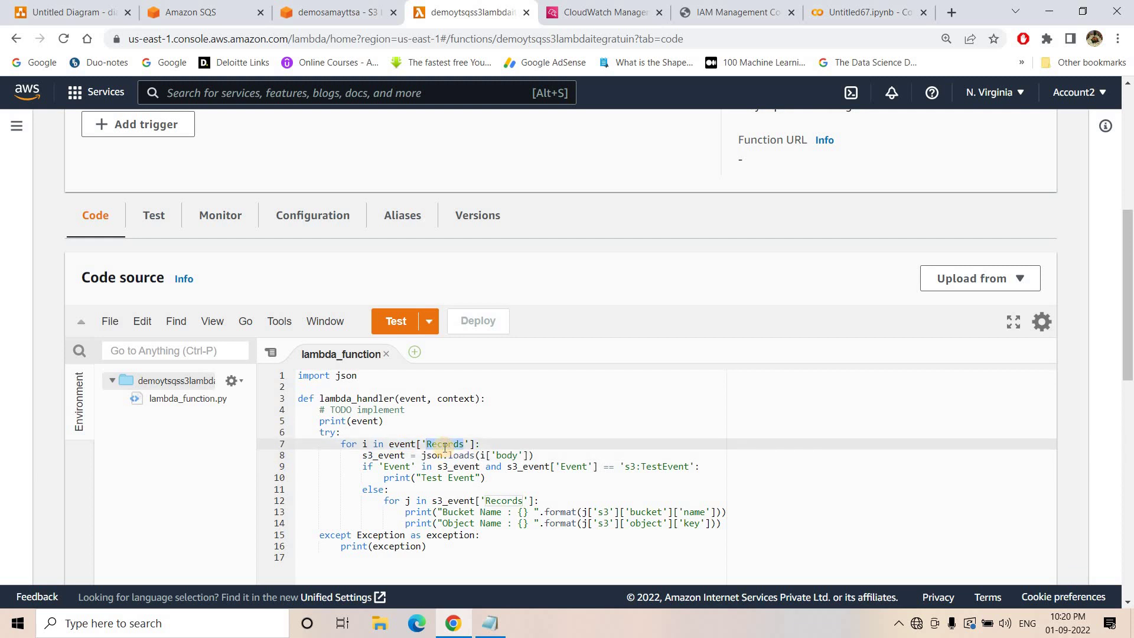
Switch to the CloudWatch log events, expand the first Records message and copy it
{"action": "left_click", "coordinate": [620, 7]}
{"action": "left_click", "coordinate": [607, 256]}
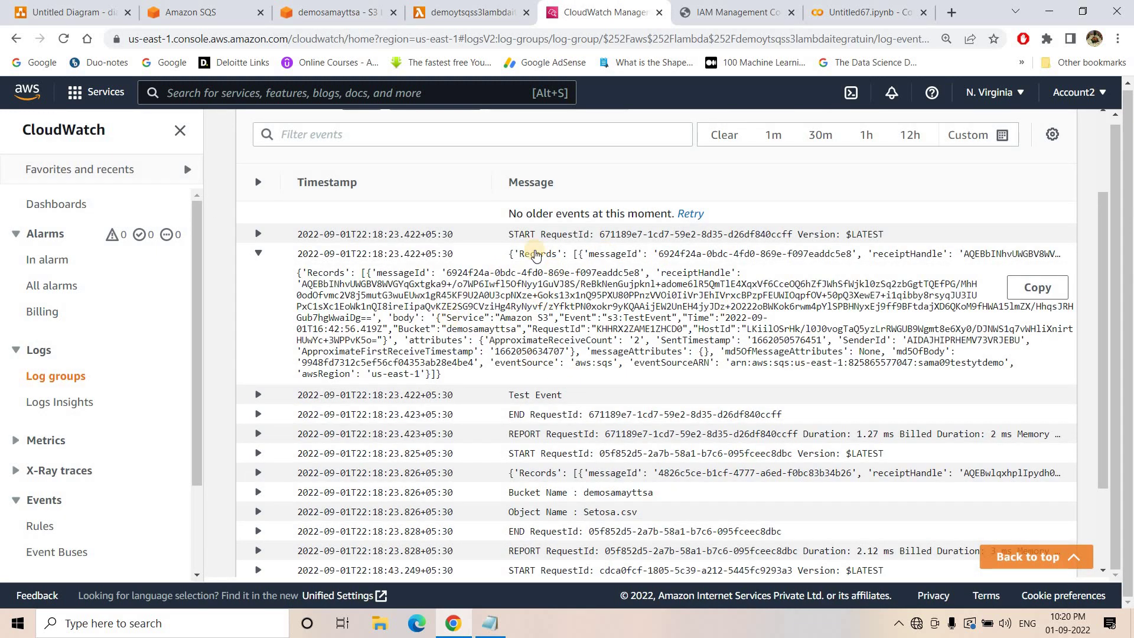
{"action": "left_click", "coordinate": [1052, 290]}
Search Google for "json formatter" in a new browser tab and open the JSON Formatter & Validator site
{"action": "left_click", "coordinate": [949, 12]}
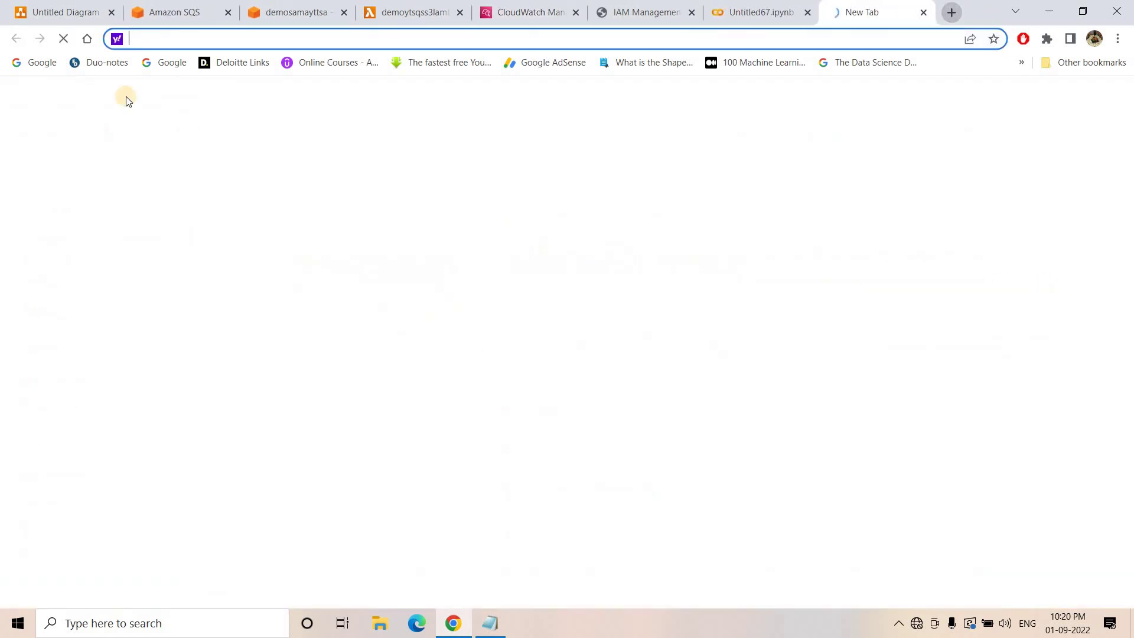
{"action": "left_click", "coordinate": [24, 65]}
{"action": "left_click", "coordinate": [542, 258]}
{"action": "type", "text": "json"}
{"action": "key", "text": "Down"}
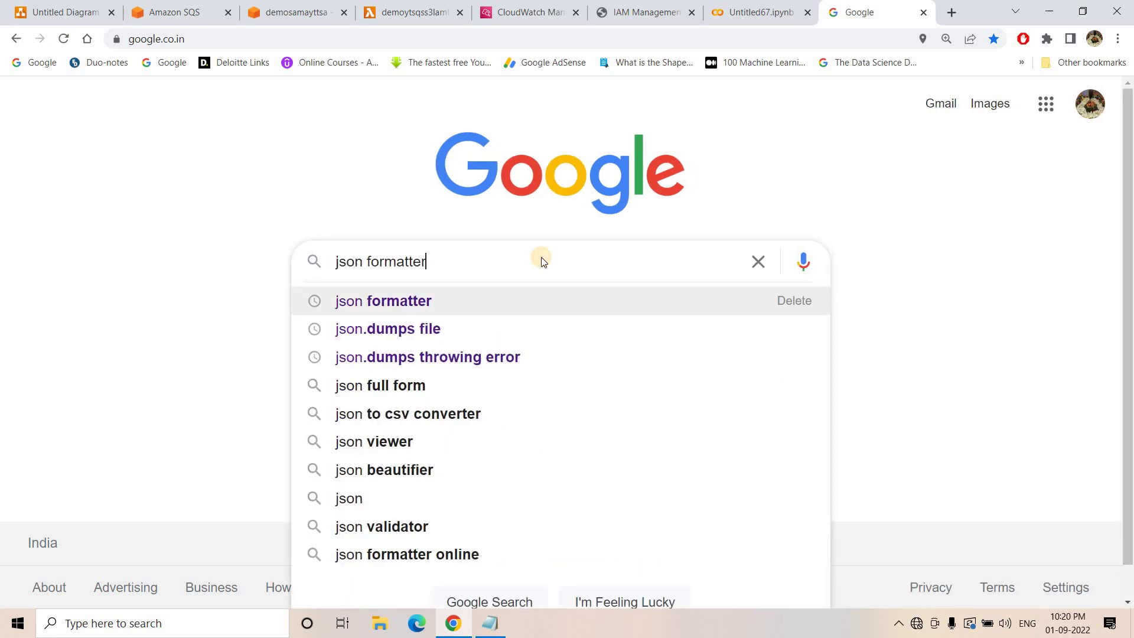
{"action": "key", "text": "Return"}
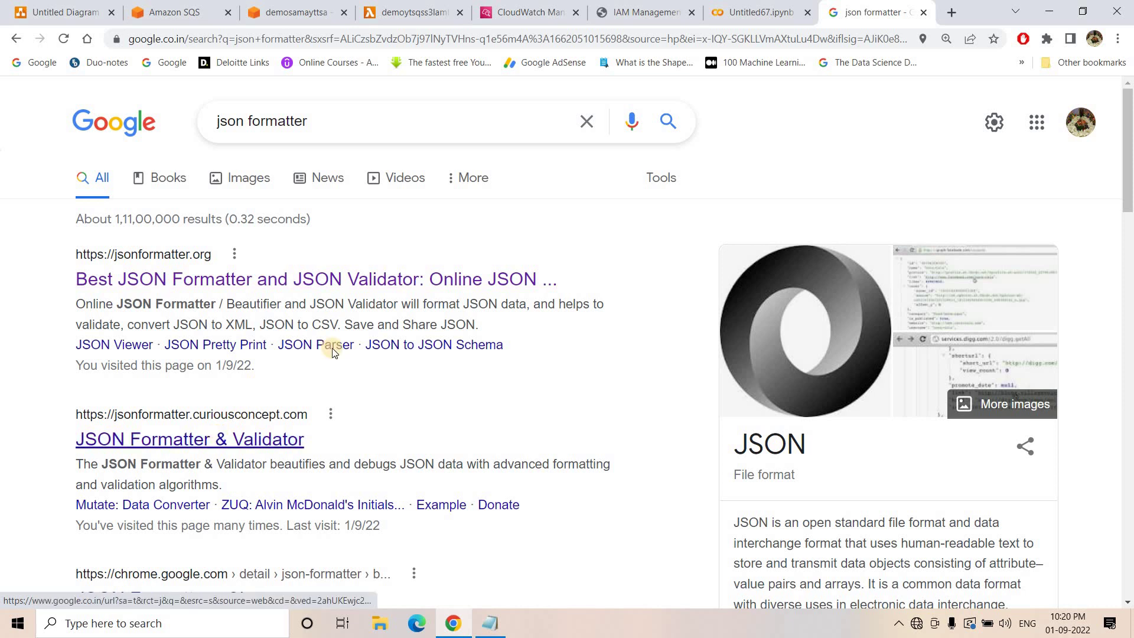
{"action": "left_click", "coordinate": [171, 439]}
Paste the copied log message as JSON data and process it
{"action": "left_click", "coordinate": [487, 307]}
{"action": "key", "text": "ctrl+v"}
{"action": "left_click", "coordinate": [572, 467]}
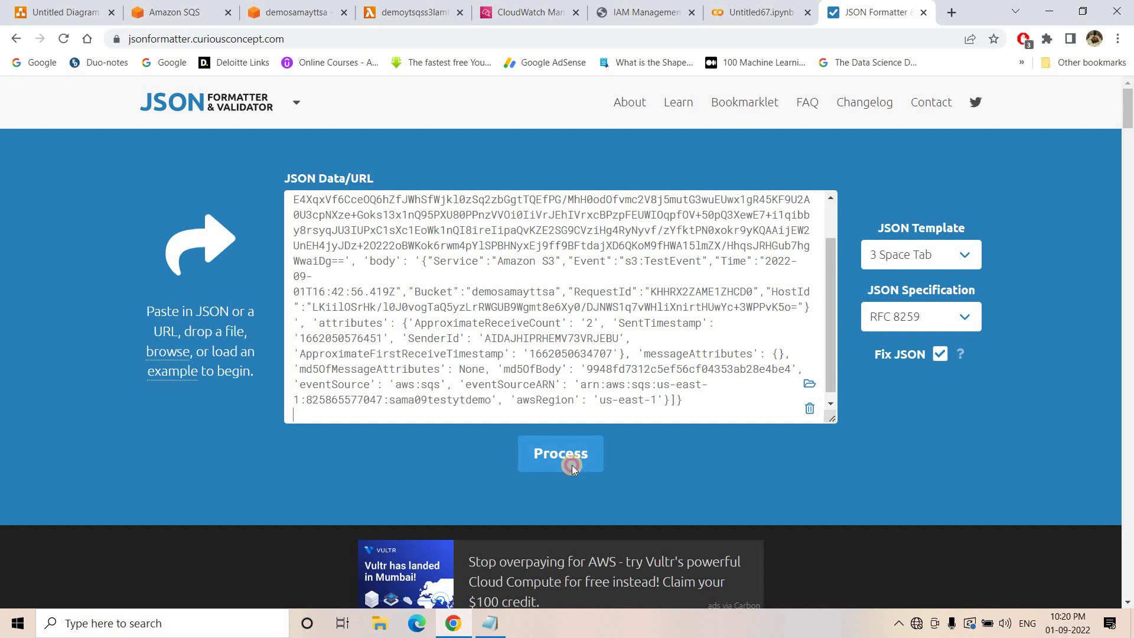
Collapse the messageAttributes and attributes nodes in the formatted JSON and examine the structure of the Records entry
{"action": "scroll", "coordinate": [701, 441], "scroll_direction": "down", "scroll_amount": 10}
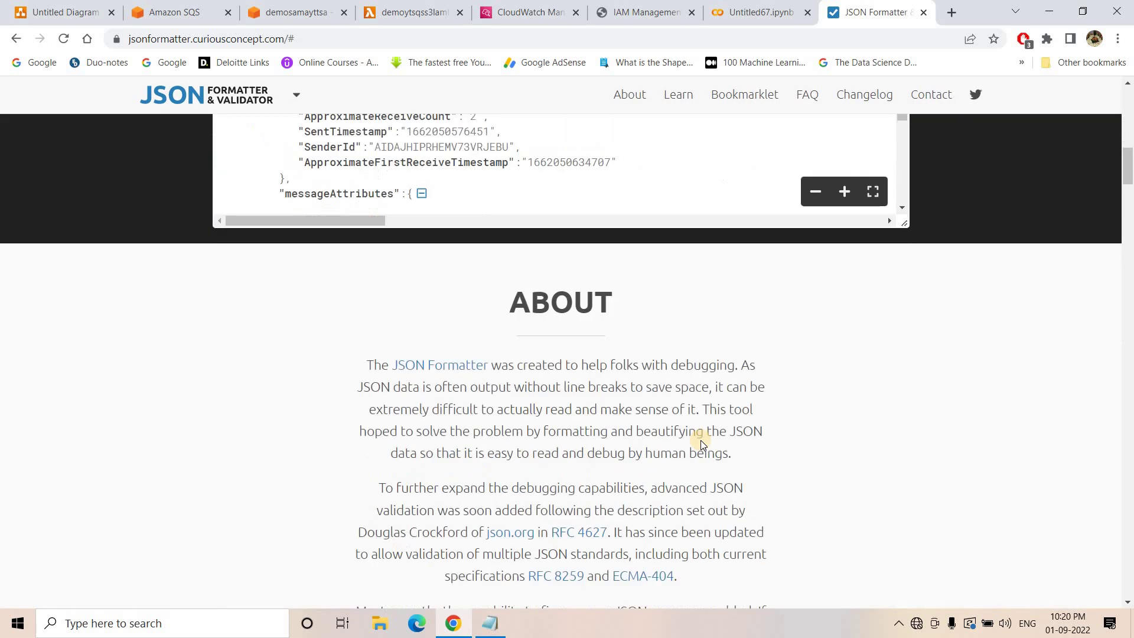
{"action": "scroll", "coordinate": [445, 354], "scroll_direction": "up", "scroll_amount": 7}
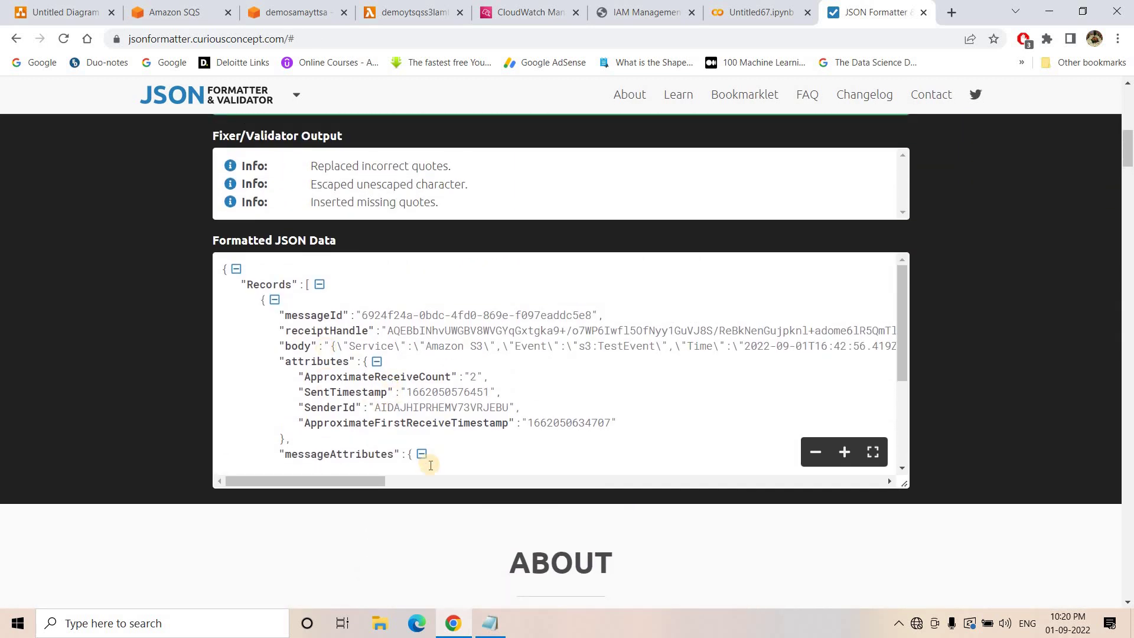
{"action": "scroll", "coordinate": [422, 459], "scroll_direction": "down", "scroll_amount": 1}
{"action": "left_click", "coordinate": [419, 423]}
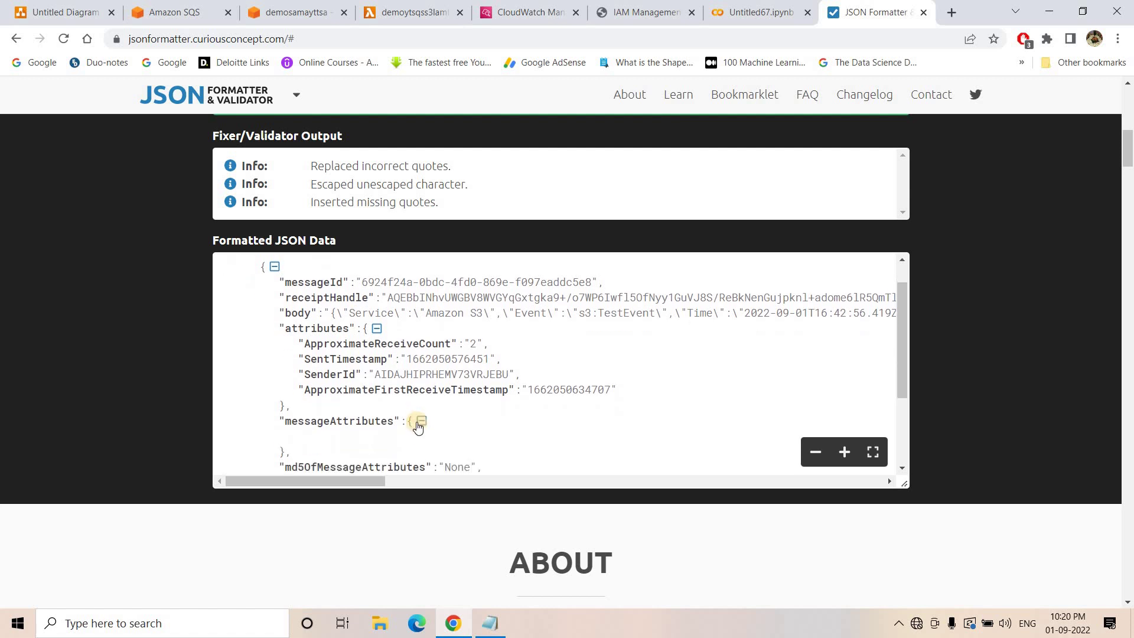
{"action": "left_click", "coordinate": [419, 422]}
{"action": "scroll", "coordinate": [485, 389], "scroll_direction": "down", "scroll_amount": 3}
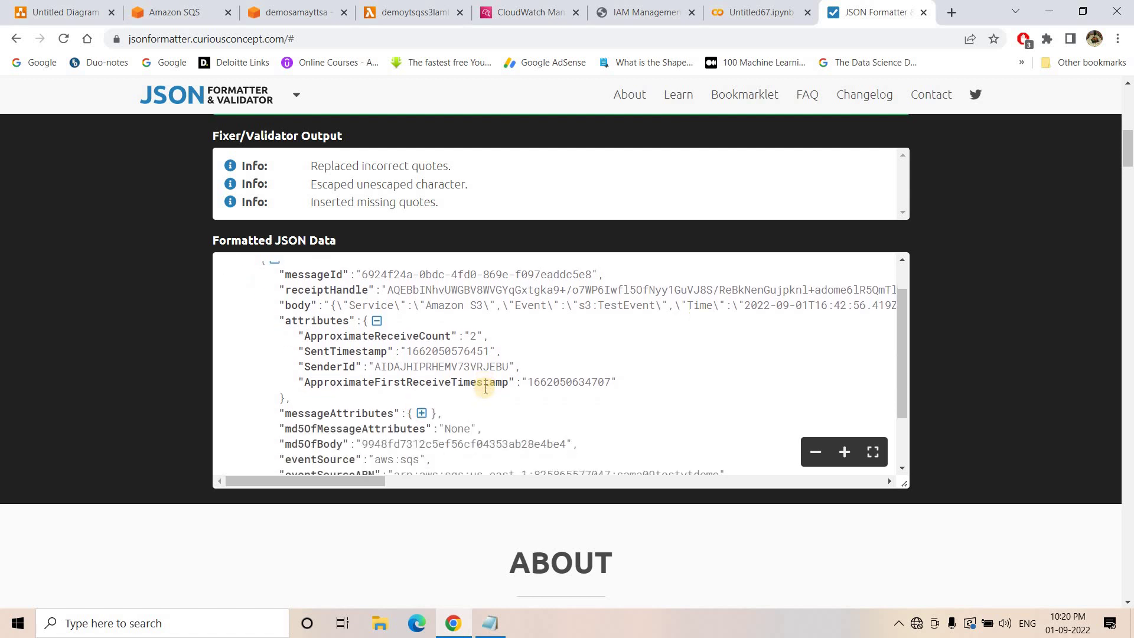
{"action": "scroll", "coordinate": [481, 387], "scroll_direction": "up", "scroll_amount": 3}
{"action": "scroll", "coordinate": [363, 332], "scroll_direction": "up", "scroll_amount": 1}
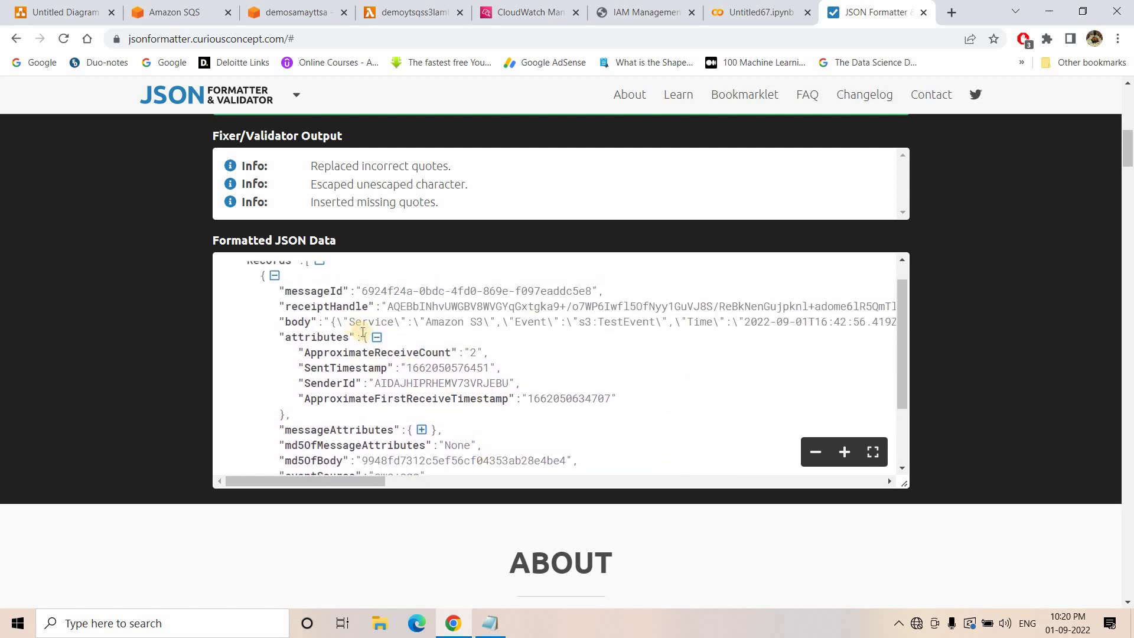
{"action": "left_click", "coordinate": [376, 340]}
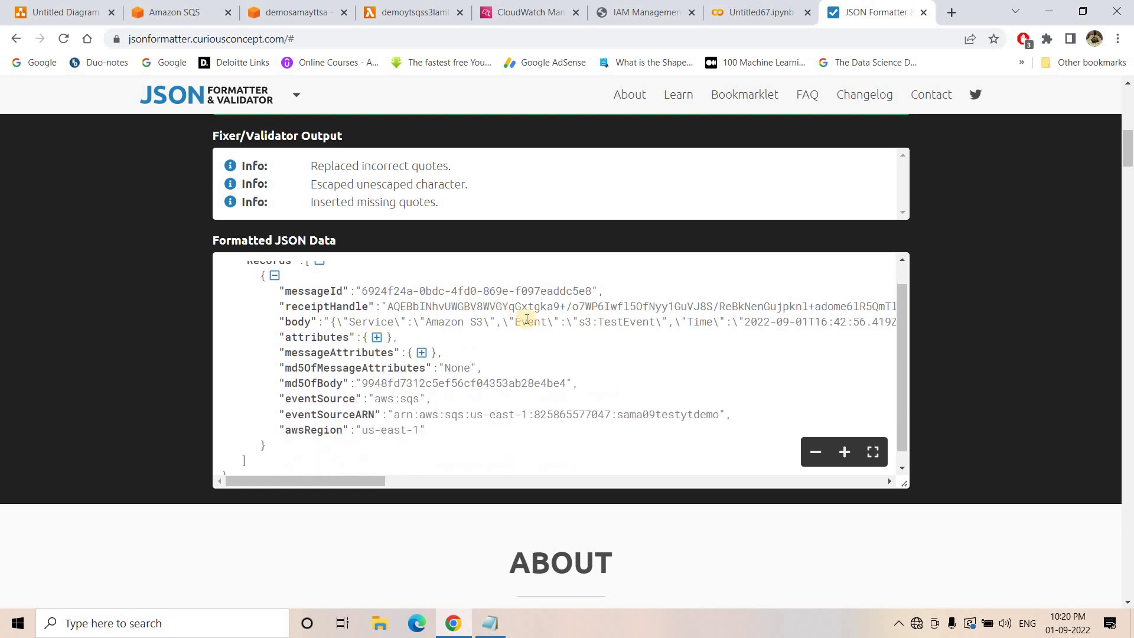
{"action": "scroll", "coordinate": [326, 336], "scroll_direction": "up", "scroll_amount": 3}
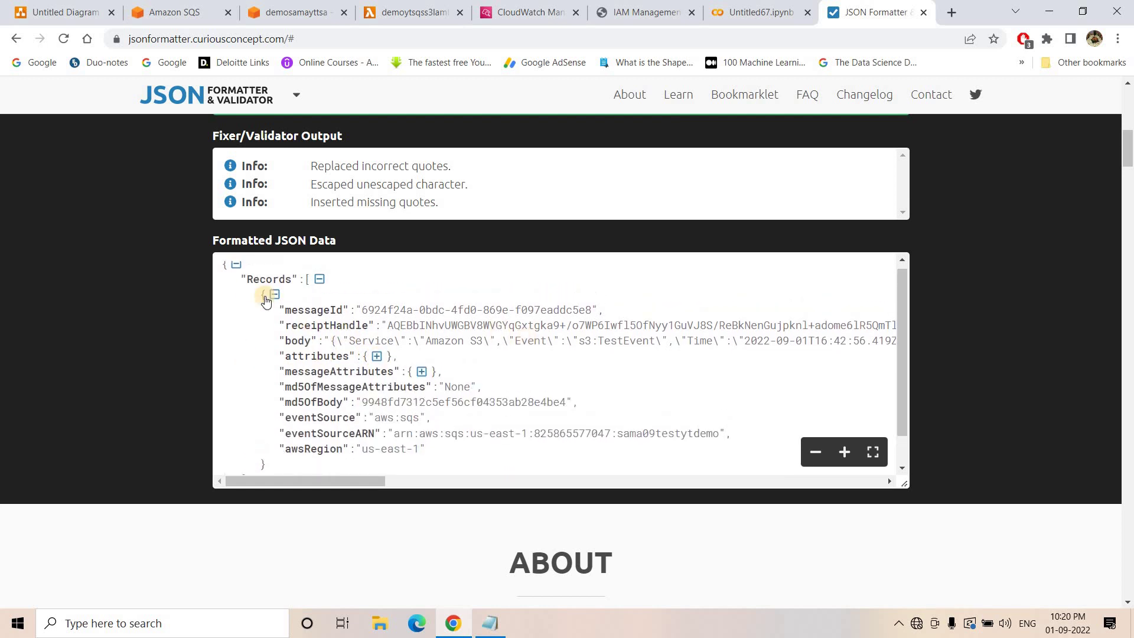
{"action": "left_click_drag", "start_coordinate": [297, 284], "coordinate": [283, 464]}
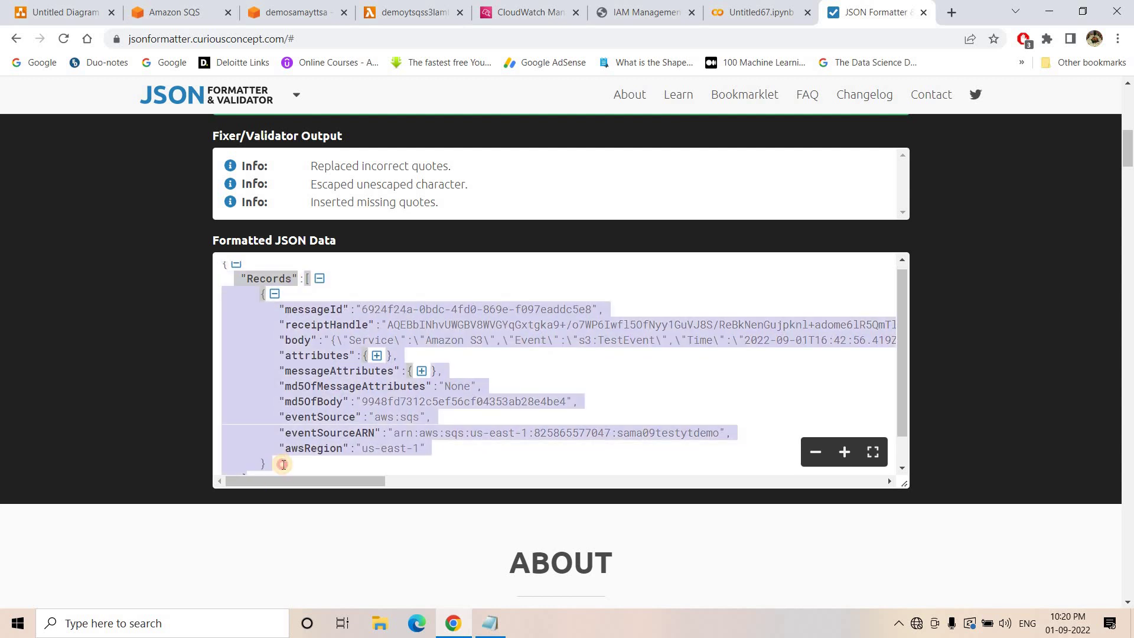
Compare the Lambda code's for loop over event['Records'] with the Records list in the formatted JSON
{"action": "left_click", "coordinate": [265, 272]}
{"action": "left_click", "coordinate": [418, 8]}
{"action": "left_click_drag", "start_coordinate": [335, 444], "coordinate": [487, 444]}
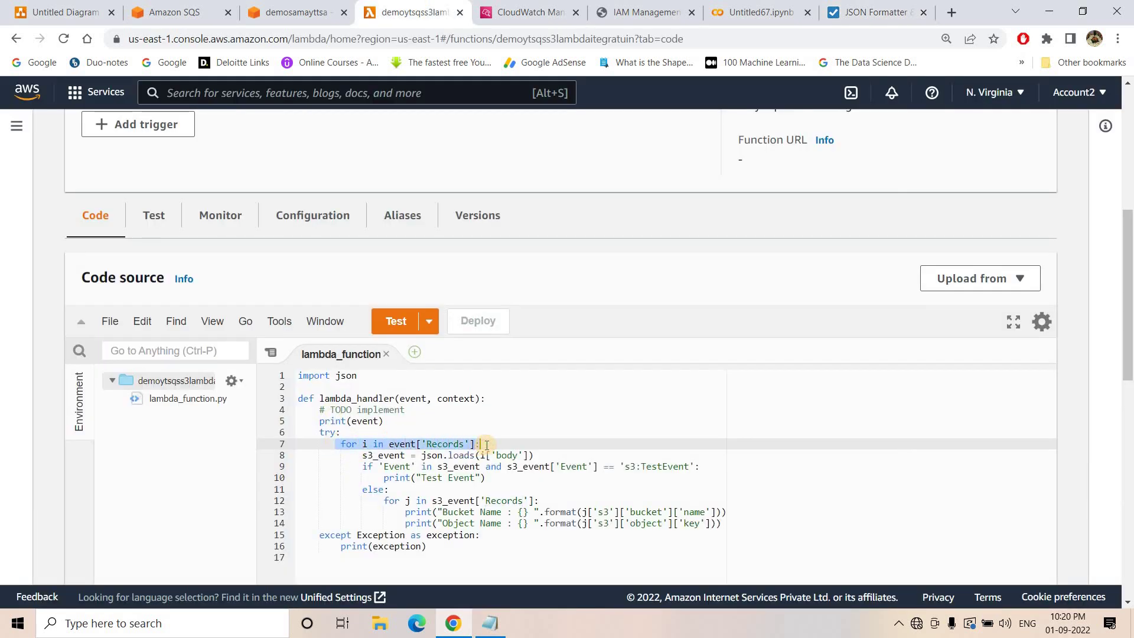
{"action": "key", "text": "ctrl+9"}
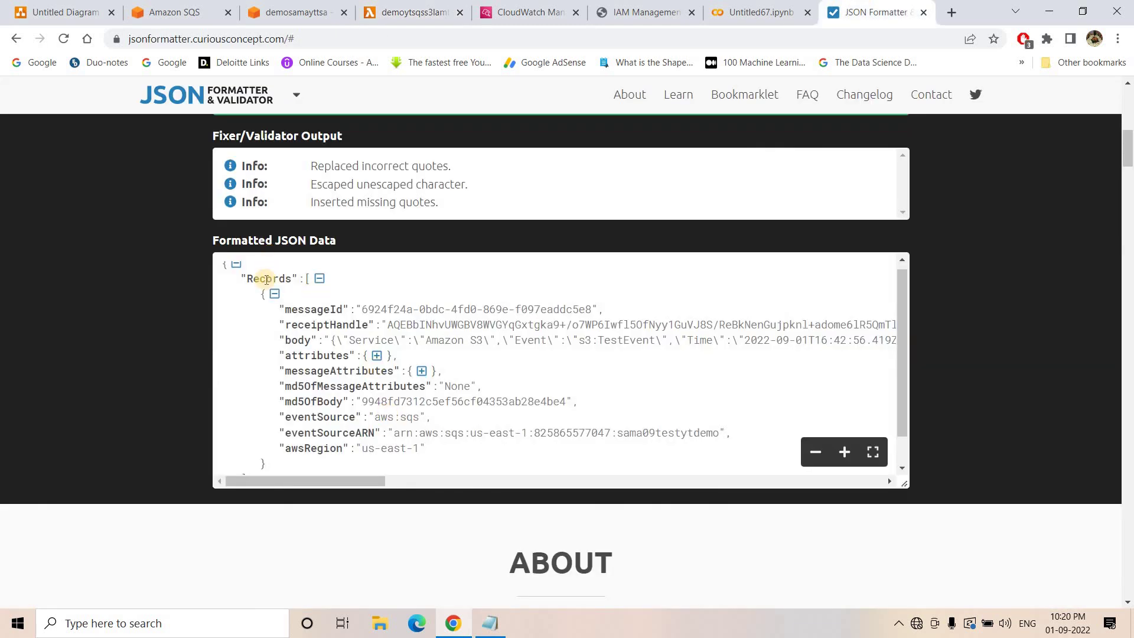
{"action": "double_click", "coordinate": [263, 283]}
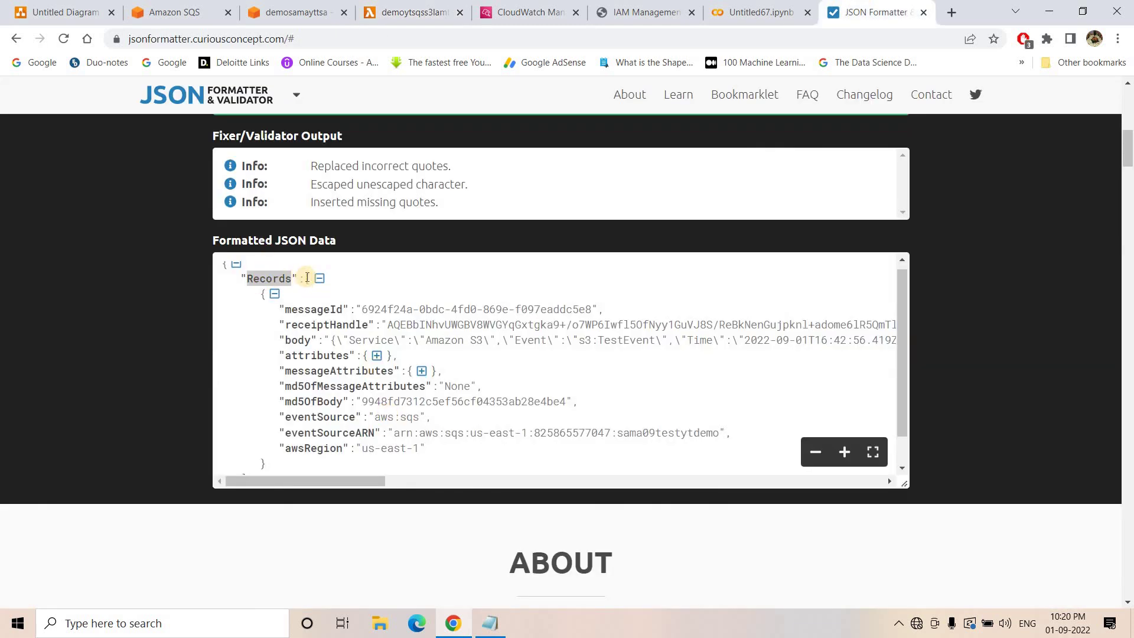
{"action": "left_click", "coordinate": [305, 280]}
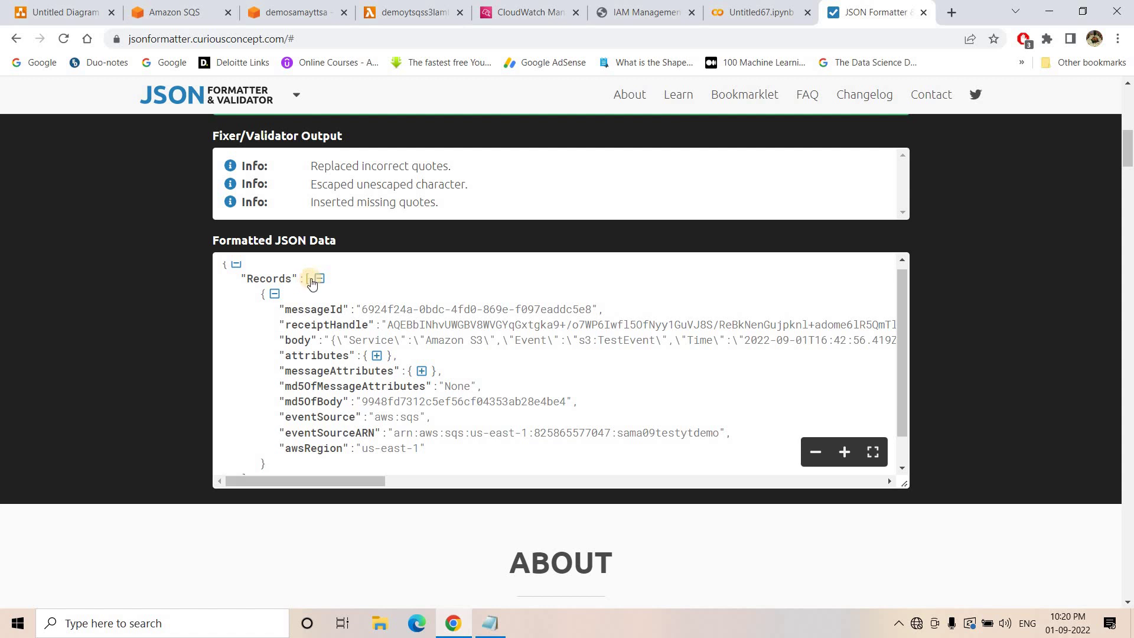
Examine the record's body field in the formatted JSON, including its Event key and the s3:TestEvent value
{"action": "scroll", "coordinate": [253, 431], "scroll_direction": "down", "scroll_amount": 1}
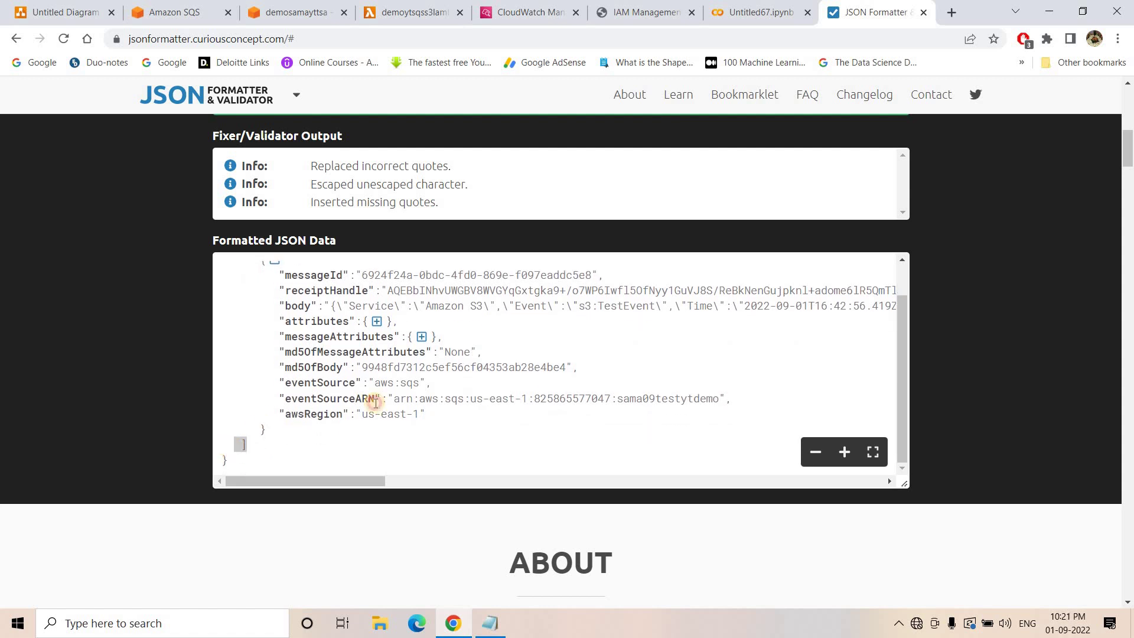
{"action": "scroll", "coordinate": [406, 352], "scroll_direction": "up", "scroll_amount": 1}
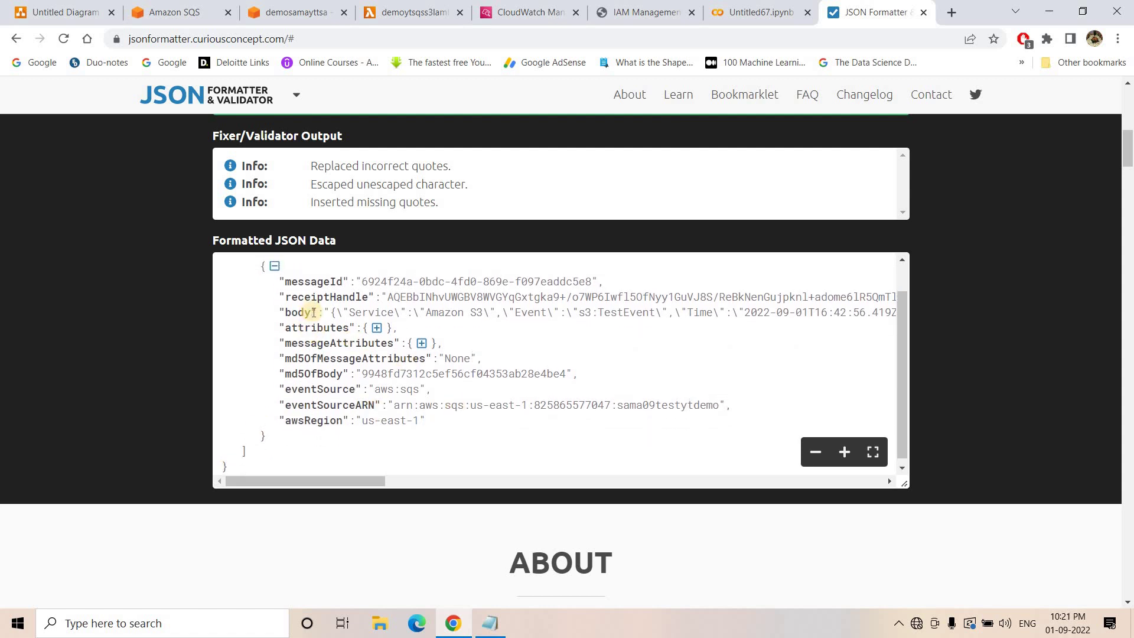
{"action": "double_click", "coordinate": [300, 313]}
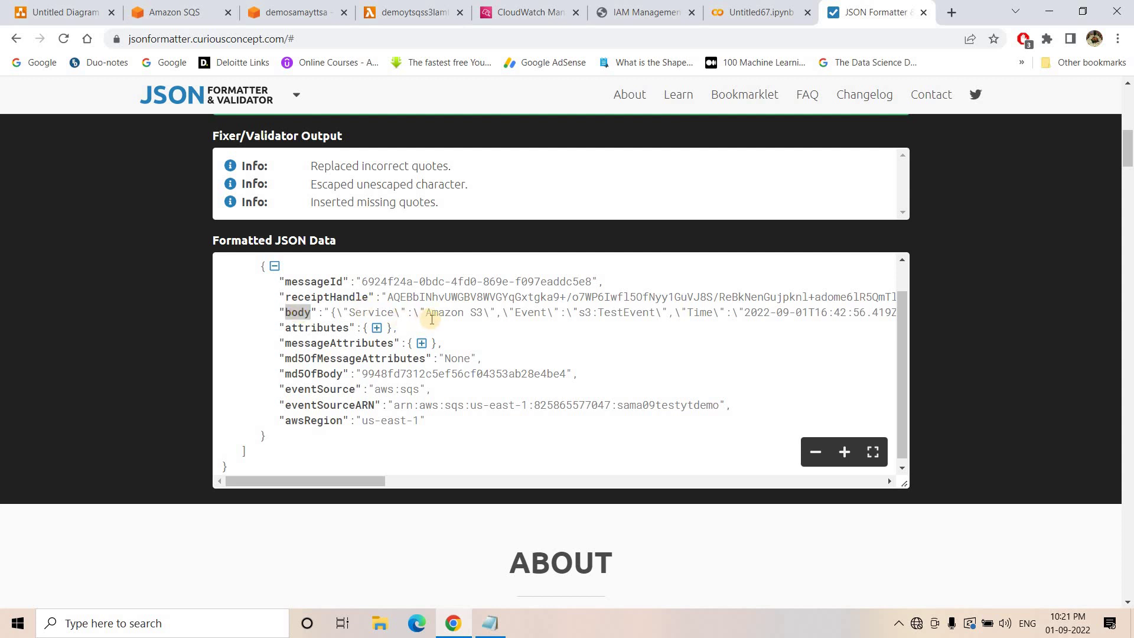
{"action": "double_click", "coordinate": [527, 315]}
{"action": "left_click_drag", "start_coordinate": [655, 313], "coordinate": [572, 317]}
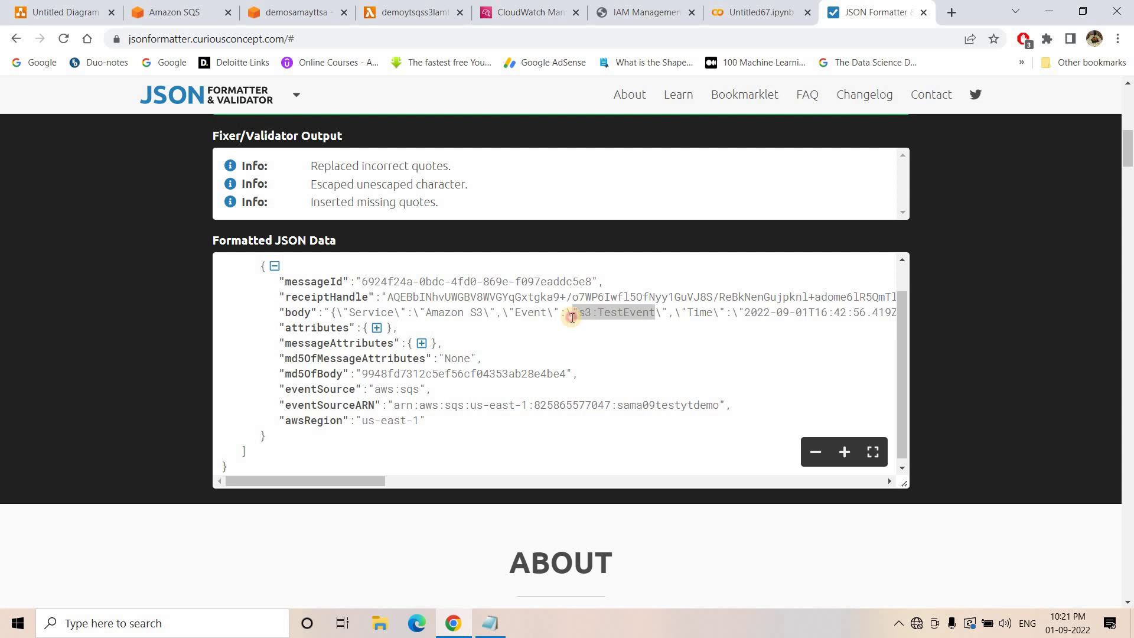
Return to the Lambda code and examine the line that loads the record's body into s3_event
{"action": "left_click", "coordinate": [388, 8]}
{"action": "left_click_drag", "start_coordinate": [353, 455], "coordinate": [435, 455]}
{"action": "left_click", "coordinate": [409, 458]}
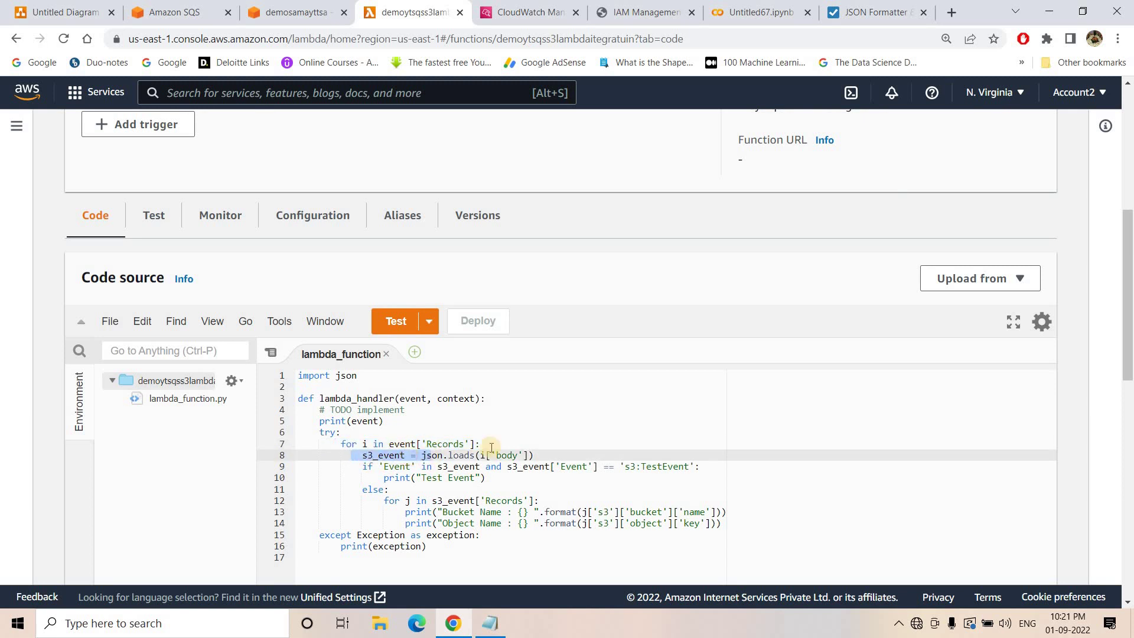